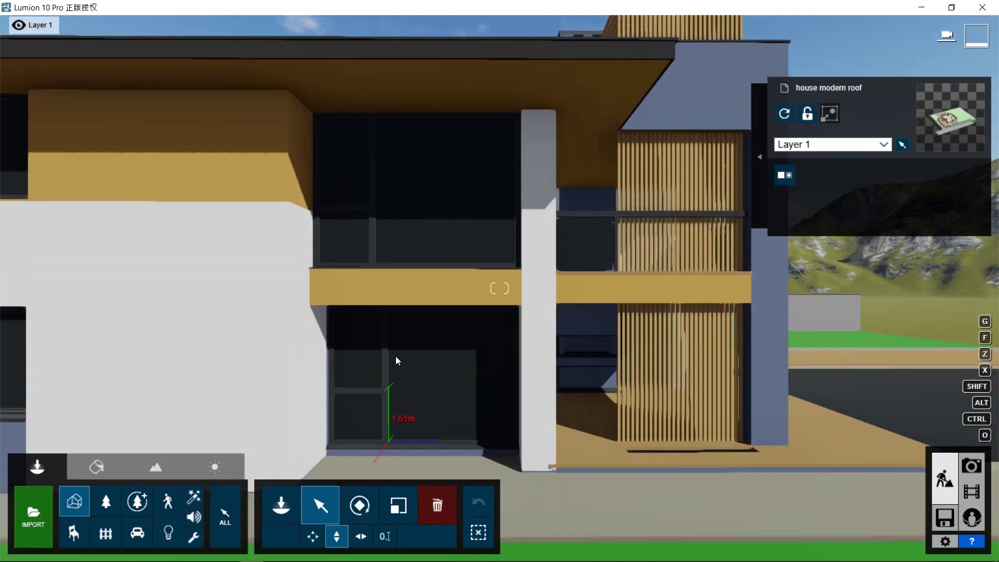
Enter photo mode, aim the camera at the house's upper corner, and set the focal length to 30.4 mm.
{"action": "left_click", "coordinate": [96, 467]}
{"action": "key", "text": "w"}
{"action": "key", "text": "q"}
{"action": "right_click_drag", "start_coordinate": [500, 288], "coordinate": [650, 344]}
{"action": "left_click", "coordinate": [971, 466]}
{"action": "mouse_move", "coordinate": [645, 352]}
{"action": "left_mouse_down"}
{"action": "mouse_move", "coordinate": [670, 352]}
{"action": "mouse_move", "coordinate": [659, 352]}
{"action": "left_mouse_up"}
{"action": "key", "text": "s"}
{"action": "key", "text": "w"}
{"action": "mouse_move", "coordinate": [620, 202]}
{"action": "right_mouse_down"}
{"action": "mouse_move", "coordinate": [604, 199]}
{"action": "mouse_move", "coordinate": [637, 195]}
{"action": "mouse_move", "coordinate": [620, 202]}
{"action": "right_mouse_up"}
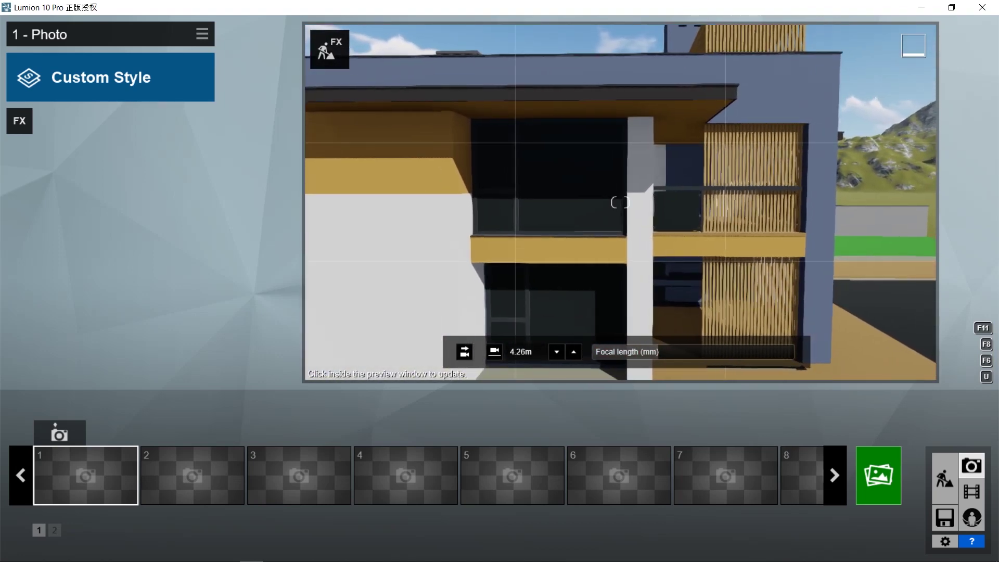
{"action": "left_click_drag", "start_coordinate": [668, 352], "coordinate": [676, 352]}
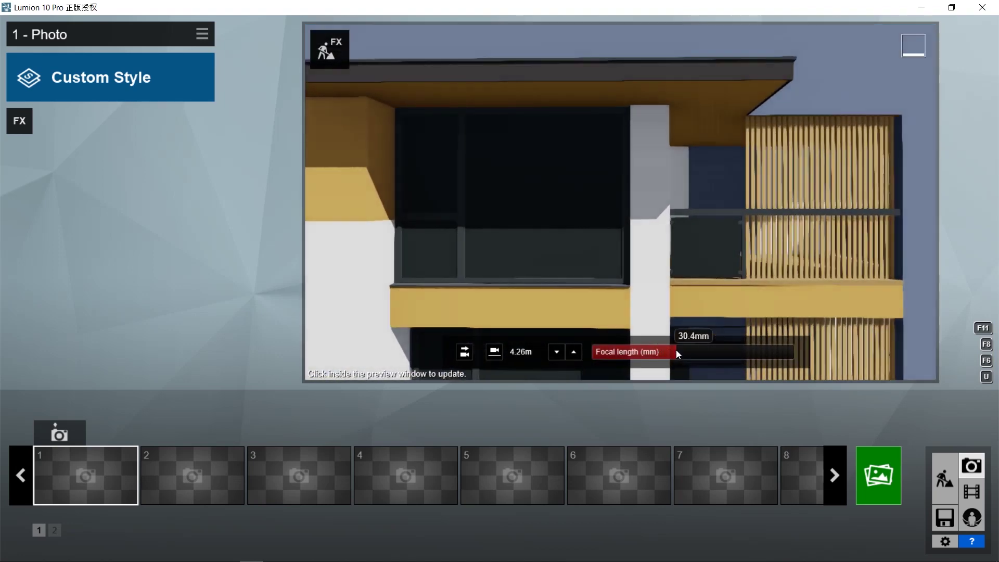
Frame the upper-floor window, balcony and roof edge from a camera height of about 5.10 m and store it as photo 1.
{"action": "key", "text": "s"}
{"action": "key", "text": "q"}
{"action": "key", "text": "w"}
{"action": "mouse_move", "coordinate": [615, 126]}
{"action": "middle_mouse_down"}
{"action": "mouse_move", "coordinate": [613, 192]}
{"action": "mouse_move", "coordinate": [617, 113]}
{"action": "middle_mouse_up"}
{"action": "mouse_move", "coordinate": [616, 114]}
{"action": "right_mouse_down"}
{"action": "mouse_move", "coordinate": [632, 107]}
{"action": "mouse_move", "coordinate": [617, 106]}
{"action": "mouse_move", "coordinate": [628, 112]}
{"action": "mouse_move", "coordinate": [614, 118]}
{"action": "right_mouse_up"}
{"action": "key", "text": "w"}
{"action": "key", "text": "q"}
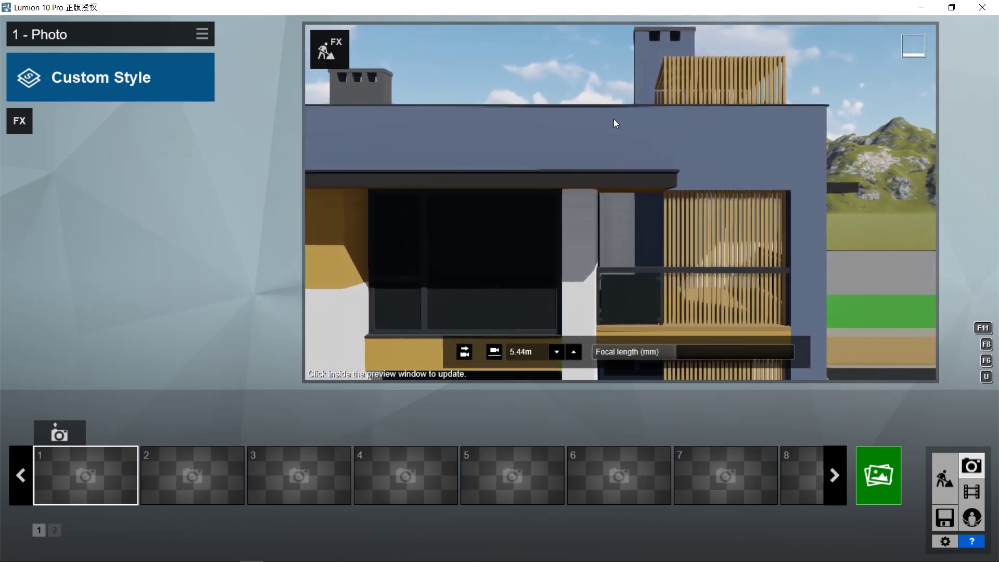
{"action": "middle_click_drag", "start_coordinate": [613, 119], "coordinate": [604, 187]}
{"action": "right_click_drag", "start_coordinate": [604, 186], "coordinate": [631, 178]}
{"action": "mouse_move", "coordinate": [651, 237]}
{"action": "middle_mouse_down"}
{"action": "mouse_move", "coordinate": [647, 229]}
{"action": "mouse_move", "coordinate": [650, 274]}
{"action": "mouse_move", "coordinate": [652, 198]}
{"action": "mouse_move", "coordinate": [650, 252]}
{"action": "middle_mouse_up"}
{"action": "key", "text": "q"}
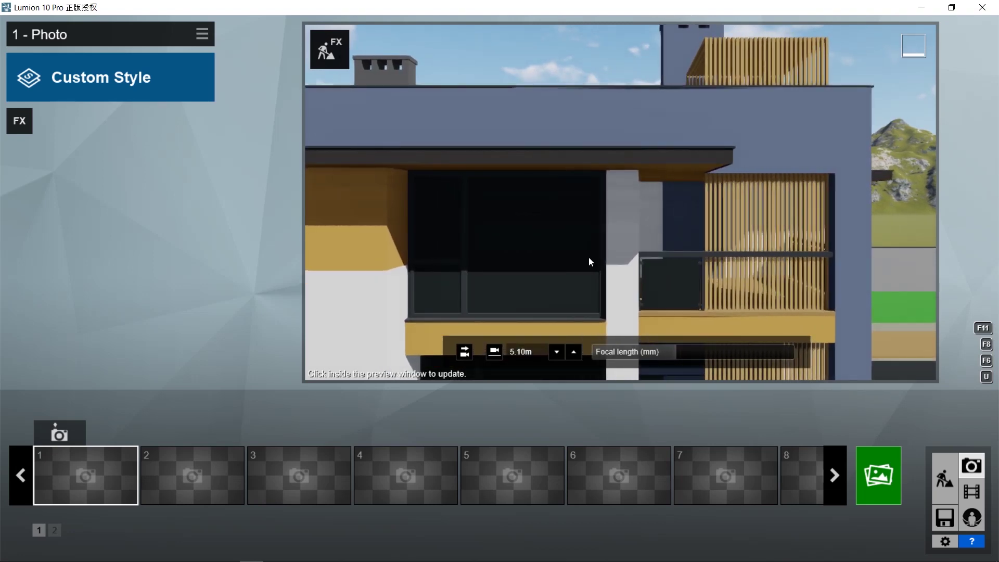
{"action": "key", "text": "ctrl+1"}
Return to build mode with the material editor and apply Polii Wood Planks 22 2k to the balcony fascia band.
{"action": "left_click", "coordinate": [944, 479]}
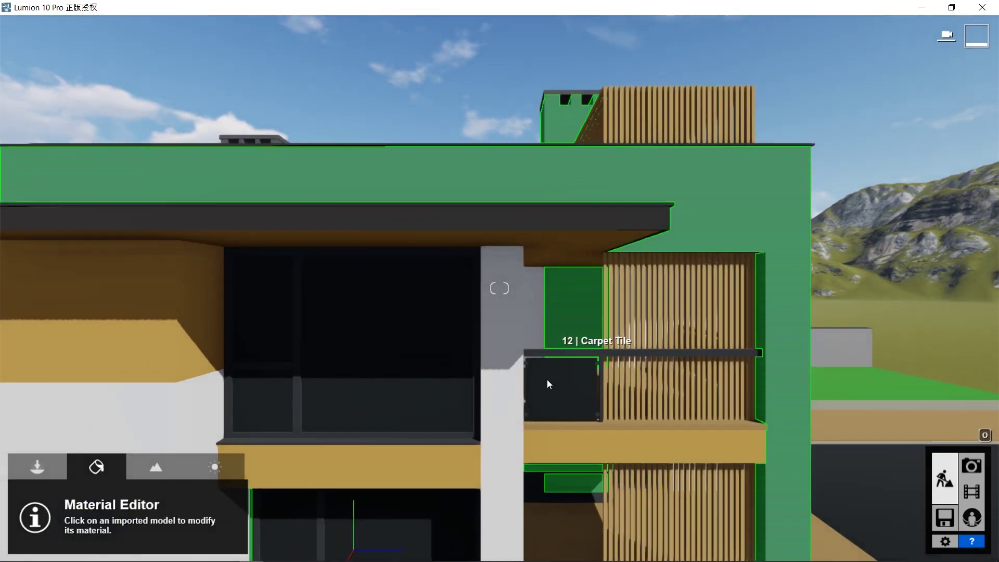
{"action": "left_click", "coordinate": [567, 442]}
{"action": "left_click", "coordinate": [129, 125]}
{"action": "left_click", "coordinate": [208, 290]}
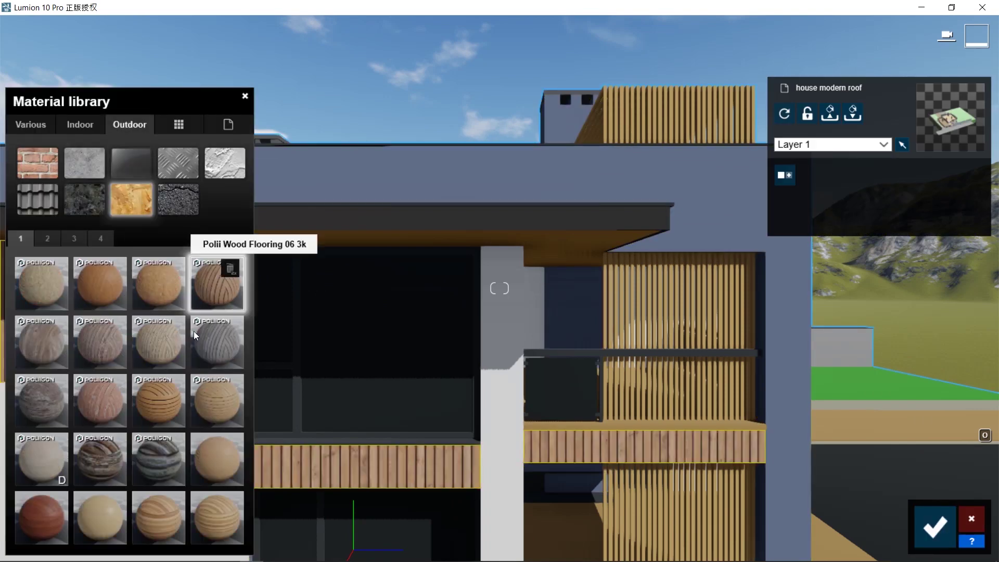
{"action": "left_click", "coordinate": [167, 391]}
{"action": "left_click", "coordinate": [161, 388]}
Slightly colorize the wood planks, raise their gloss, reflectivity and relief, and add light wood weathering.
{"action": "left_click_drag", "start_coordinate": [39, 315], "coordinate": [70, 318]}
{"action": "left_click_drag", "start_coordinate": [92, 357], "coordinate": [124, 357]}
{"action": "left_click_drag", "start_coordinate": [125, 338], "coordinate": [149, 338]}
{"action": "left_click_drag", "start_coordinate": [88, 375], "coordinate": [151, 376]}
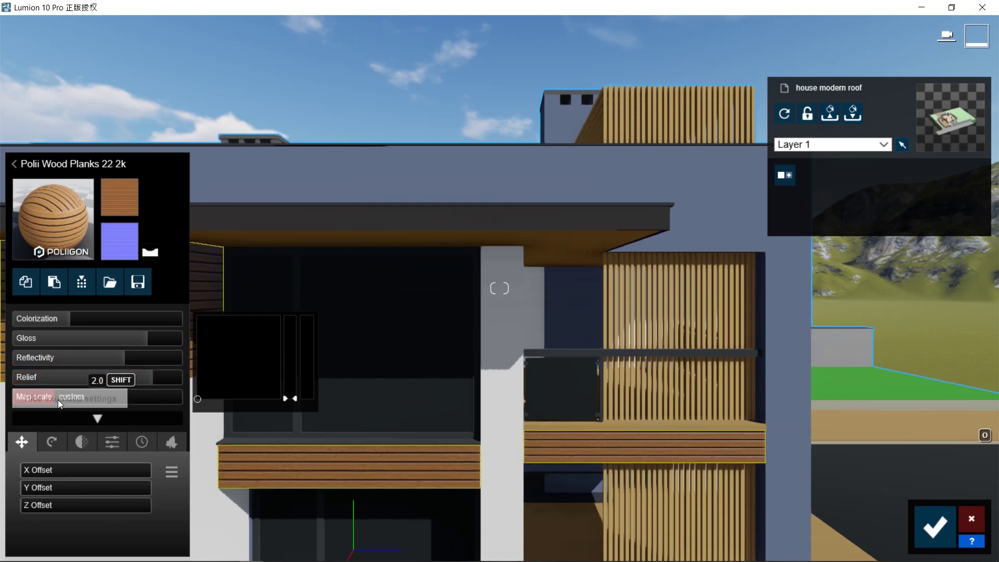
{"action": "left_click", "coordinate": [116, 442]}
{"action": "left_click", "coordinate": [140, 441]}
{"action": "left_click", "coordinate": [75, 489]}
{"action": "mouse_move", "coordinate": [32, 468]}
{"action": "left_mouse_down"}
{"action": "mouse_move", "coordinate": [77, 468]}
{"action": "mouse_move", "coordinate": [45, 470]}
{"action": "left_mouse_up"}
Apply a dark Poliigon metal to the RAL 7016 window frames and railing, and adjust its reflectivity, relief and gloss.
{"action": "left_click", "coordinate": [744, 353]}
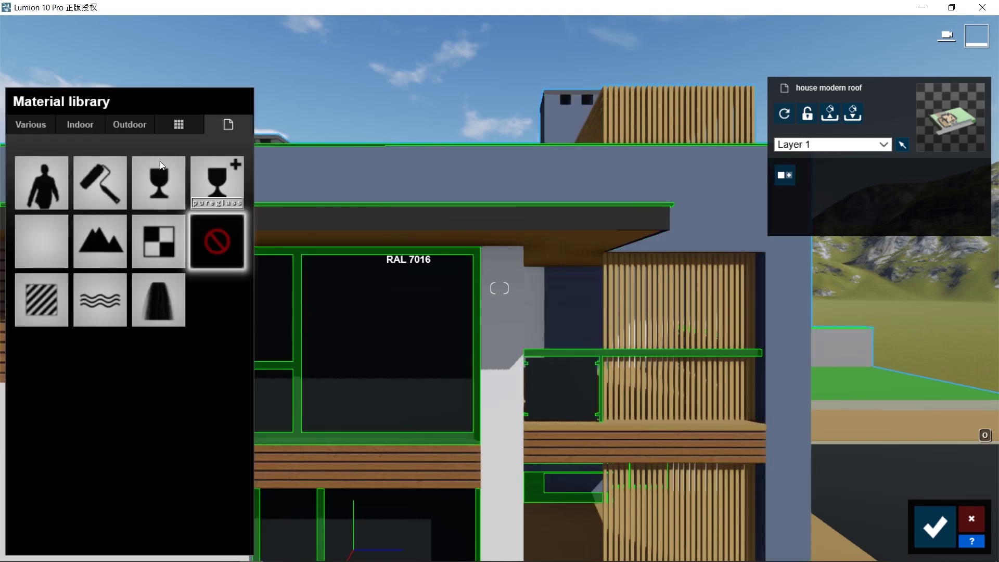
{"action": "left_click", "coordinate": [130, 124]}
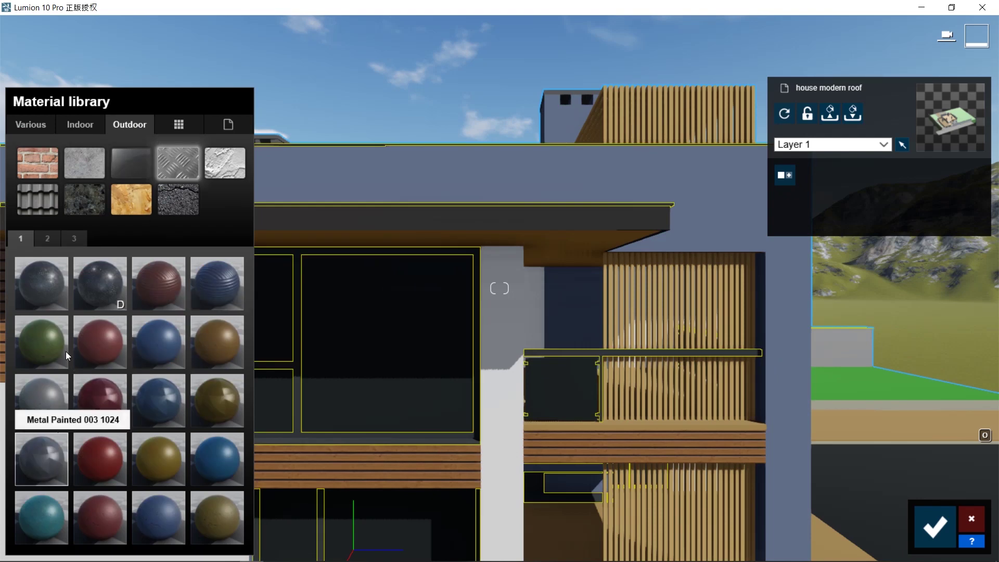
{"action": "left_click", "coordinate": [46, 238]}
{"action": "left_click", "coordinate": [74, 237]}
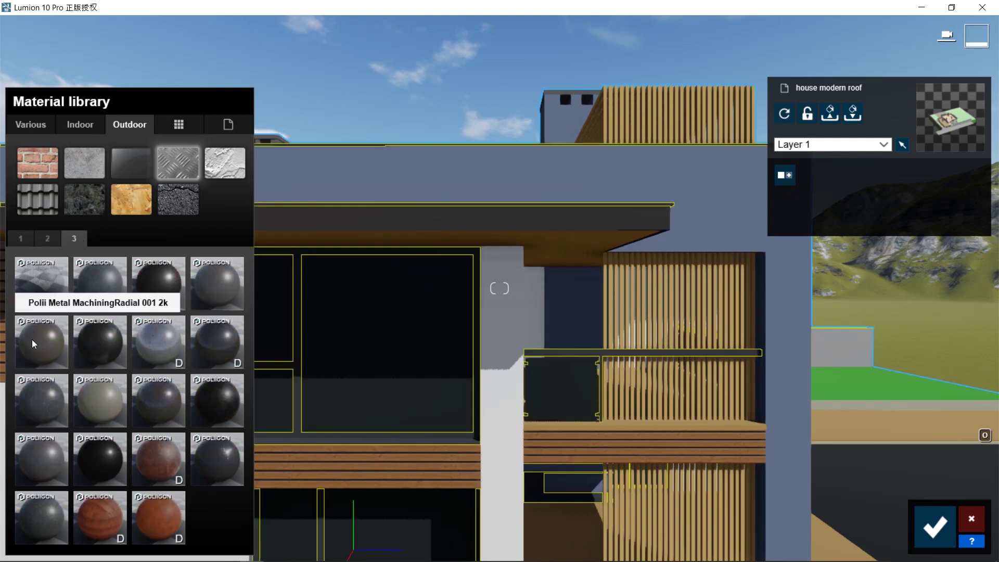
{"action": "left_click", "coordinate": [157, 285]}
{"action": "left_click", "coordinate": [111, 357]}
{"action": "left_click", "coordinate": [82, 377]}
{"action": "left_click", "coordinate": [63, 340]}
Apply Metal Rusty 008 1024 to the black roof fascia and adjust its colorization and reflectivity.
{"action": "left_click", "coordinate": [381, 213]}
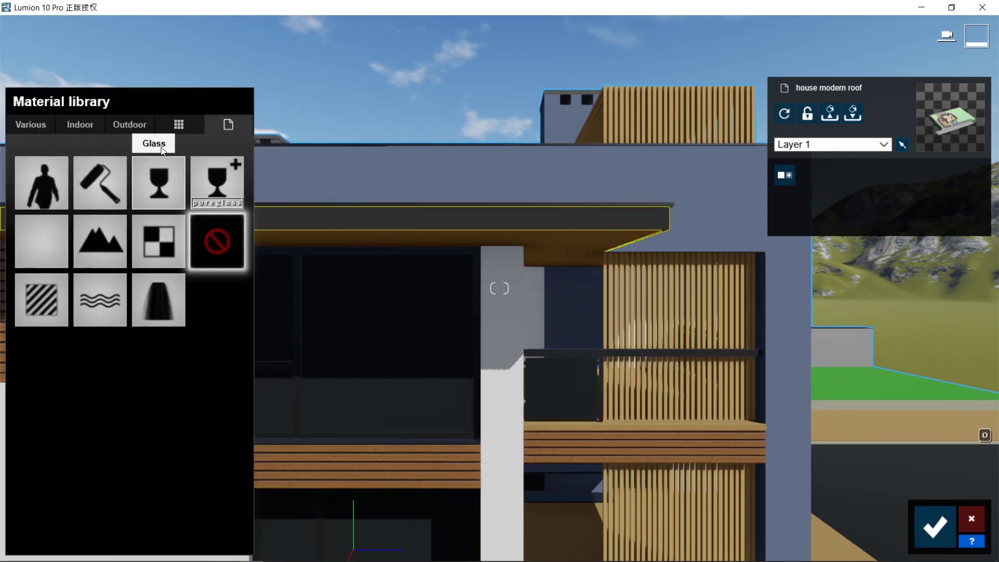
{"action": "left_click", "coordinate": [135, 126]}
{"action": "left_click", "coordinate": [47, 238]}
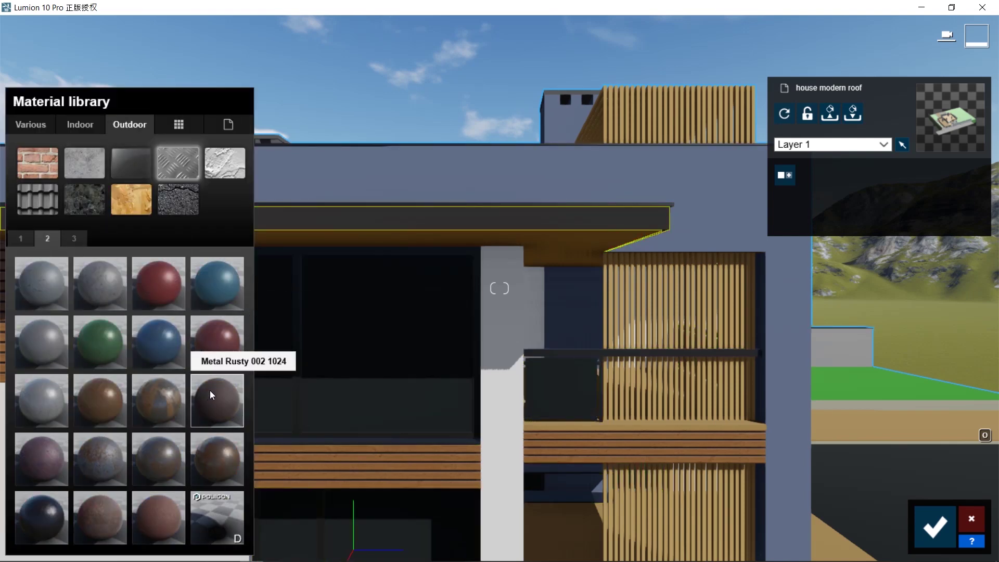
{"action": "left_click", "coordinate": [110, 461]}
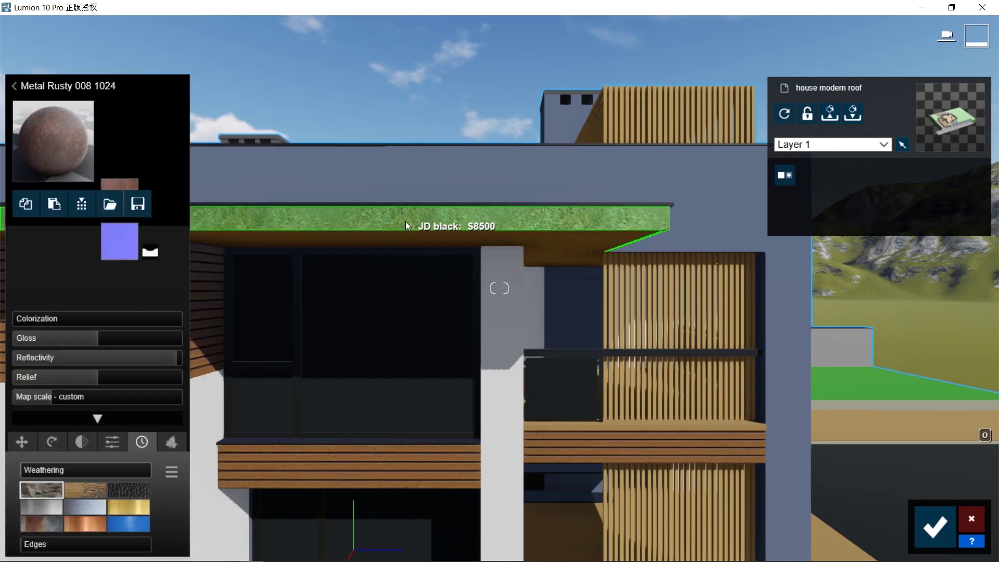
{"action": "left_click_drag", "start_coordinate": [95, 321], "coordinate": [88, 320]}
{"action": "left_click", "coordinate": [108, 357]}
Apply a light exterior plaster from the outdoor materials to the white column and walls.
{"action": "left_click", "coordinate": [496, 274]}
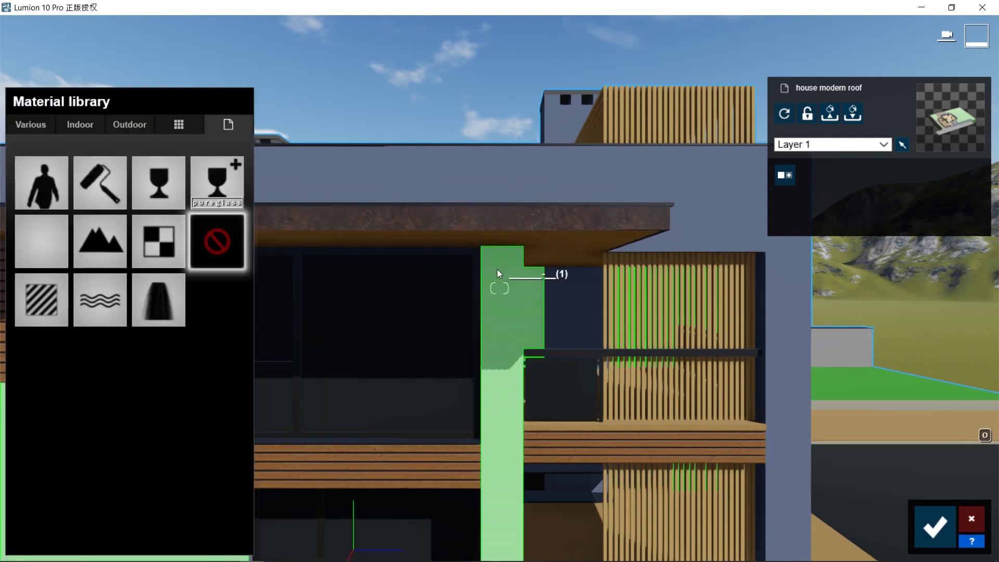
{"action": "left_click", "coordinate": [129, 124]}
{"action": "left_click", "coordinate": [218, 159]}
{"action": "left_click", "coordinate": [33, 286]}
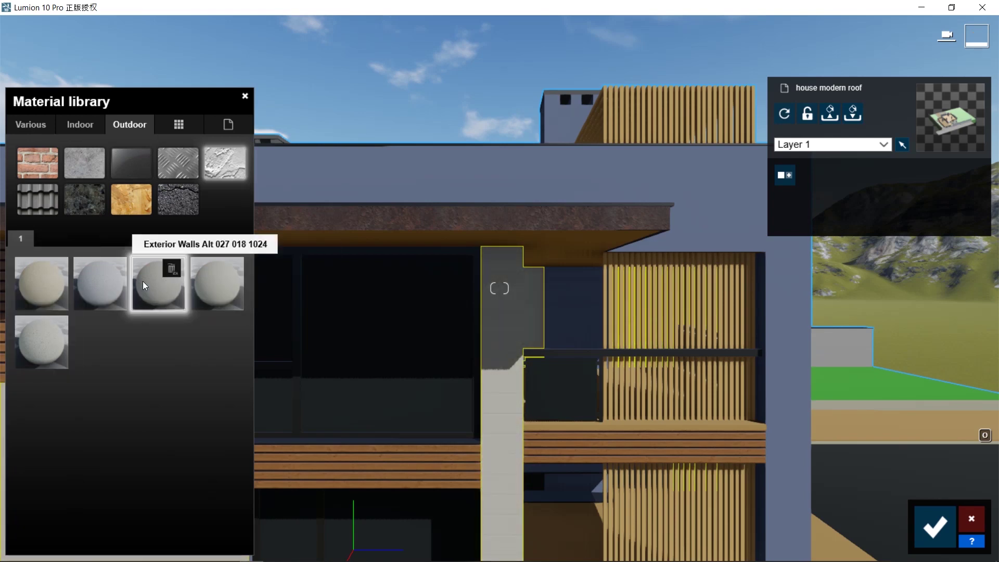
{"action": "left_click", "coordinate": [86, 290]}
Apply Wood 025 1024 to the balcony floor and adjust its colorization, reflectivity, gloss and weathering.
{"action": "left_click", "coordinate": [547, 423]}
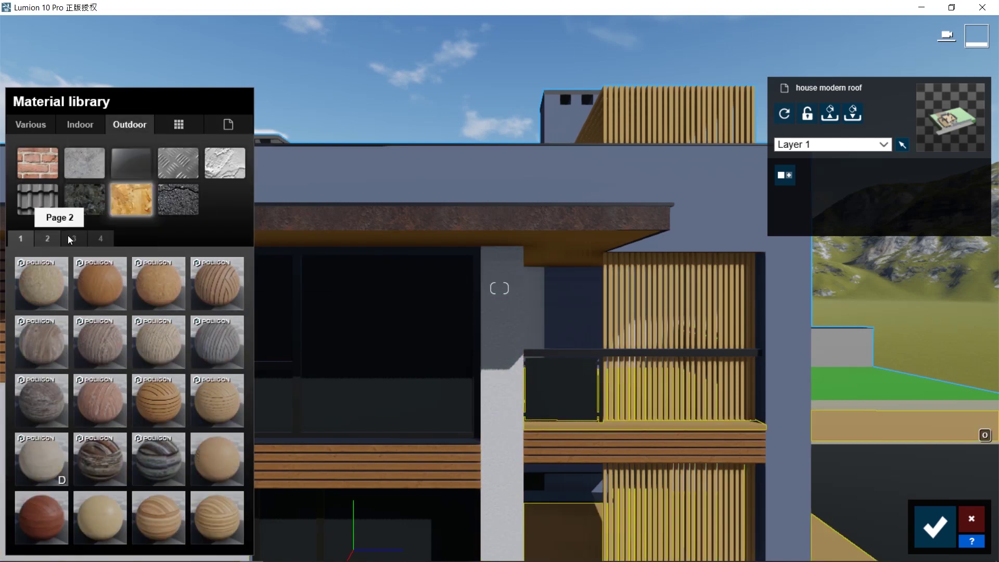
{"action": "left_click", "coordinate": [49, 239]}
{"action": "left_click", "coordinate": [211, 516]}
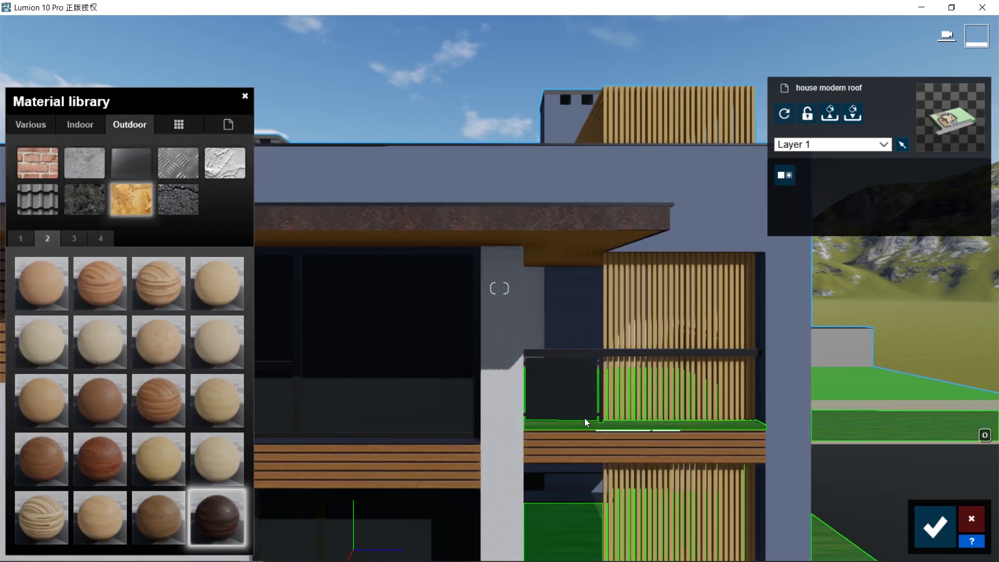
{"action": "left_click", "coordinate": [25, 320]}
{"action": "left_click_drag", "start_coordinate": [35, 314], "coordinate": [50, 318]}
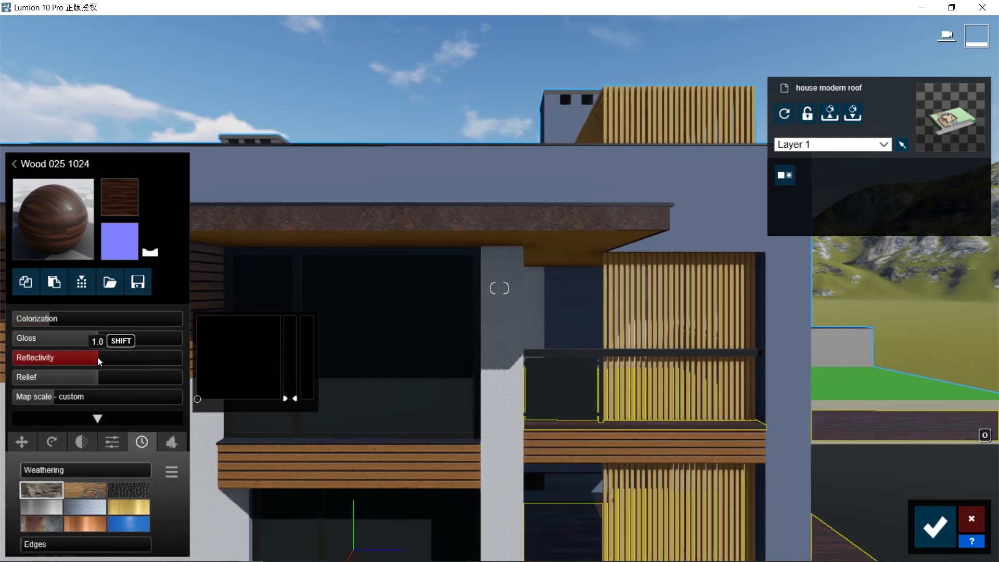
{"action": "left_click", "coordinate": [101, 356]}
{"action": "left_click", "coordinate": [117, 337]}
{"action": "left_click", "coordinate": [80, 490]}
Apply Glass Panels 001 to the windows and balcony glazing, set reflectivity to 0.2, and reduce the transparency slightly.
{"action": "left_click", "coordinate": [589, 377]}
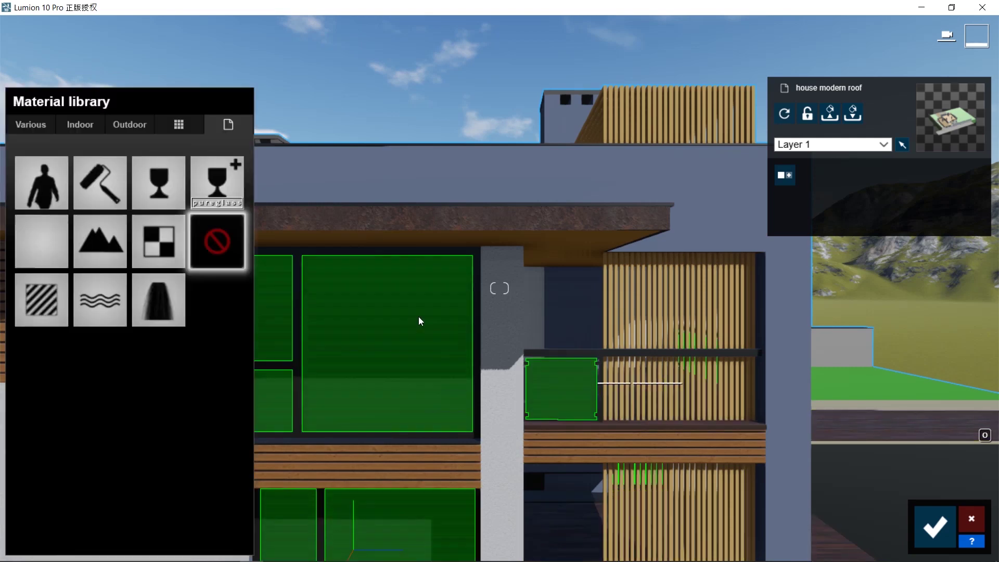
{"action": "left_click", "coordinate": [133, 125]}
{"action": "left_click", "coordinate": [132, 163]}
{"action": "left_click", "coordinate": [51, 279]}
{"action": "left_click", "coordinate": [110, 404]}
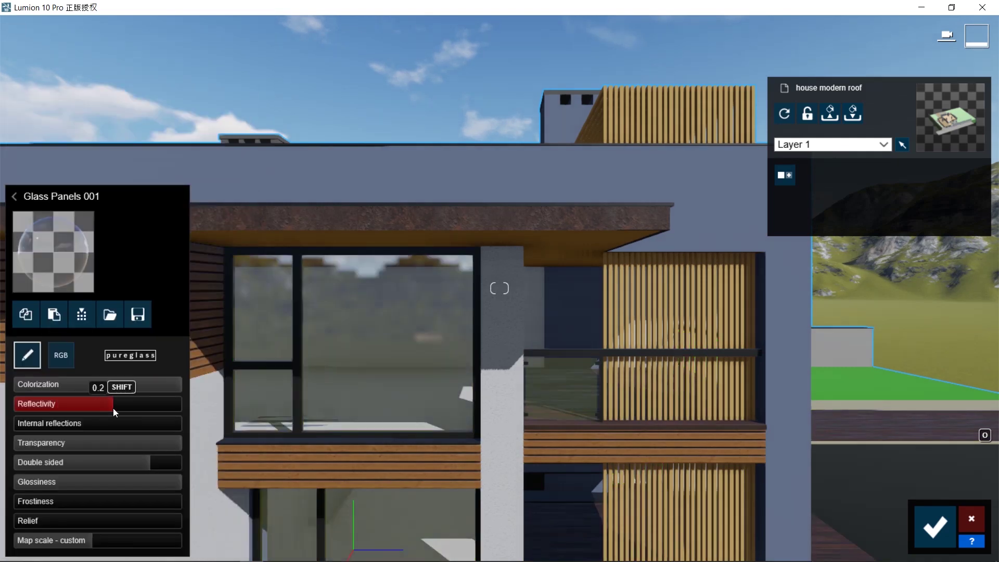
{"action": "left_click", "coordinate": [113, 441]}
{"action": "left_click_drag", "start_coordinate": [113, 438], "coordinate": [147, 440]}
Cover the roof soffit with Polii Wood Flooring 06 3k and set its colorization to 0.2.
{"action": "left_click", "coordinate": [218, 240]}
{"action": "left_click", "coordinate": [130, 124]}
{"action": "left_click", "coordinate": [131, 199]}
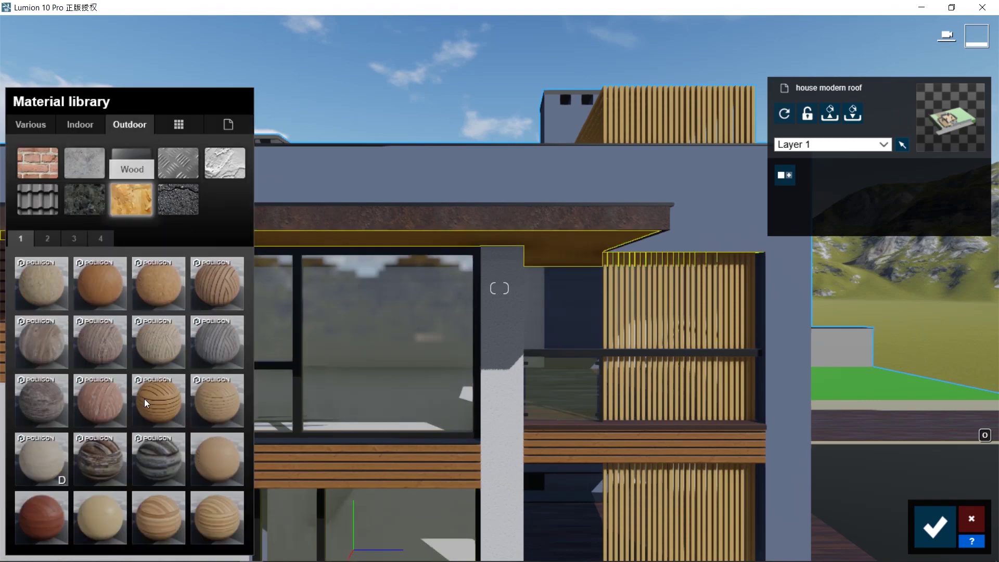
{"action": "left_click", "coordinate": [211, 395]}
{"action": "right_click_drag", "start_coordinate": [590, 374], "coordinate": [590, 288]}
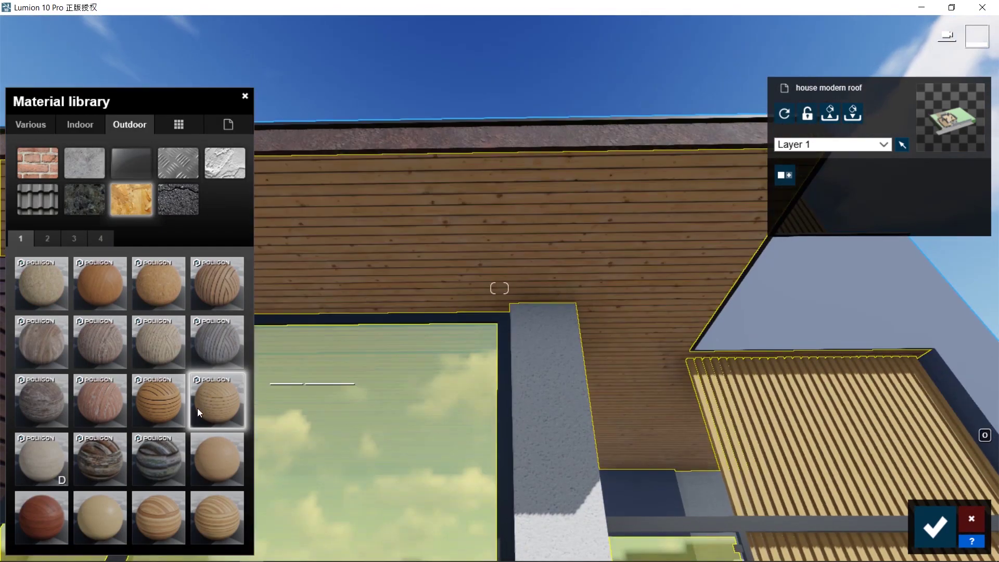
{"action": "left_click", "coordinate": [200, 286]}
{"action": "right_click_drag", "start_coordinate": [554, 374], "coordinate": [554, 290]}
{"action": "key", "text": "s"}
{"action": "right_click_drag", "start_coordinate": [570, 165], "coordinate": [571, 251]}
{"action": "left_click", "coordinate": [571, 252]}
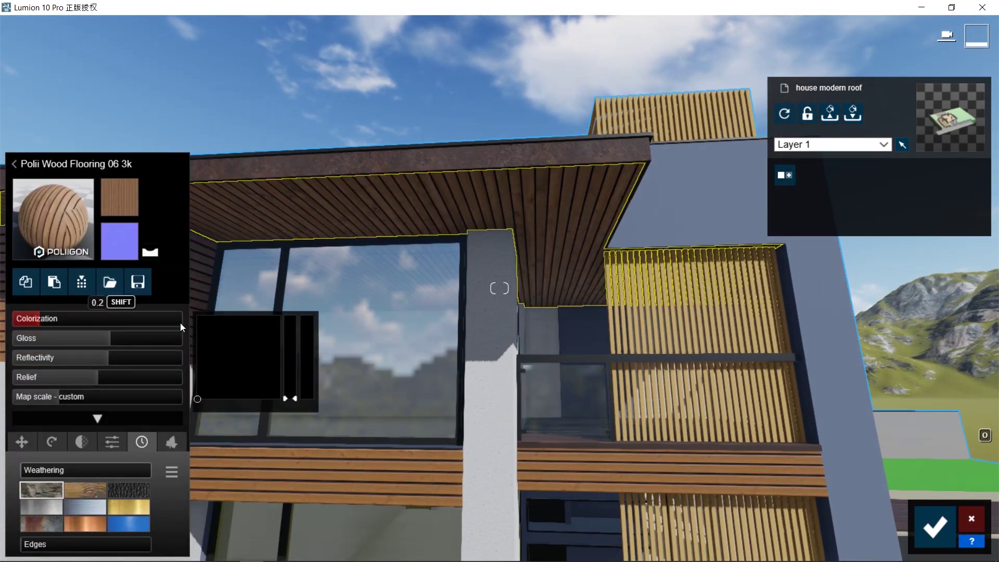
Try Wood 016 1024 on the vertical balcony slats with the texture pitch at 90°.
{"action": "left_click", "coordinate": [687, 322]}
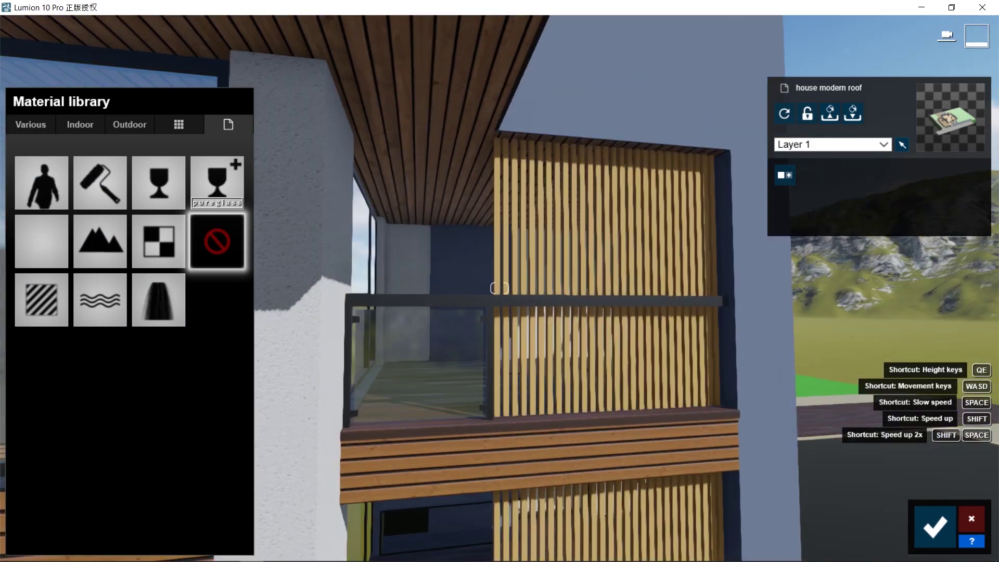
{"action": "left_click", "coordinate": [130, 124]}
{"action": "left_click", "coordinate": [52, 241]}
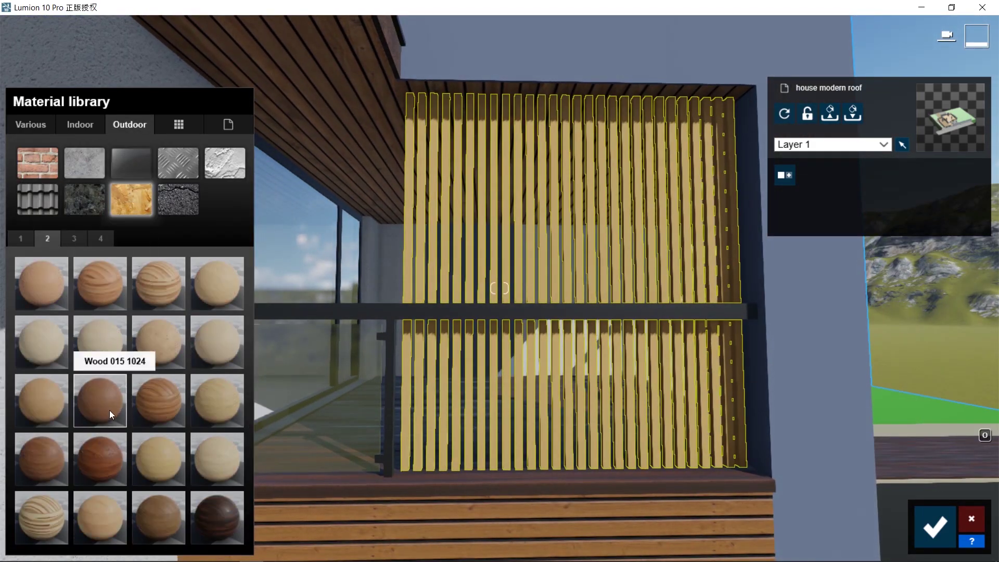
{"action": "left_click", "coordinate": [157, 402]}
{"action": "left_click", "coordinate": [497, 386]}
{"action": "left_click", "coordinate": [52, 442]}
{"action": "left_click_drag", "start_coordinate": [26, 488], "coordinate": [54, 486]}
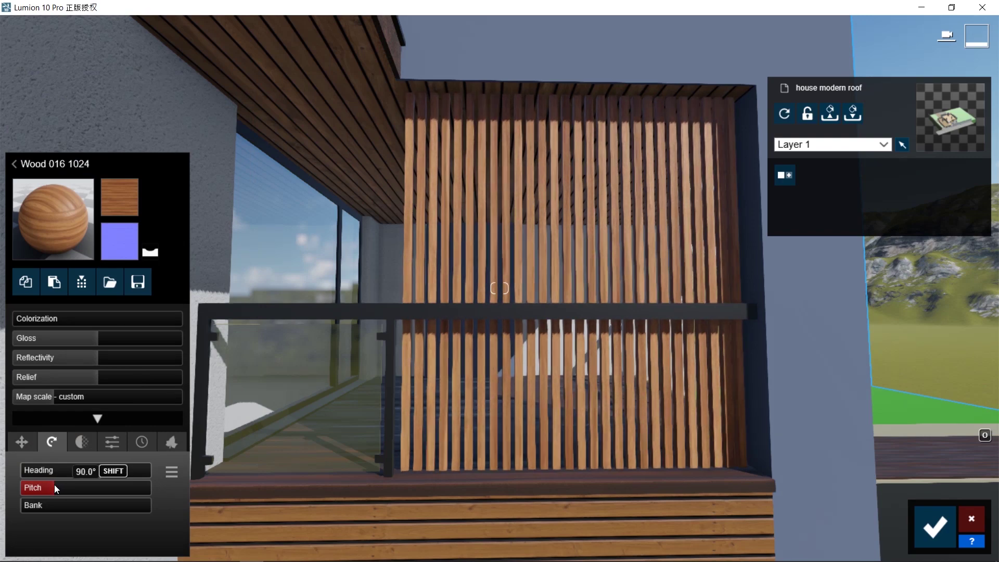
Change the vertical slats' material to Wood 018 1024 and pitch its texture so the grain runs along the slats.
{"action": "left_click", "coordinate": [471, 295]}
{"action": "left_click", "coordinate": [48, 439]}
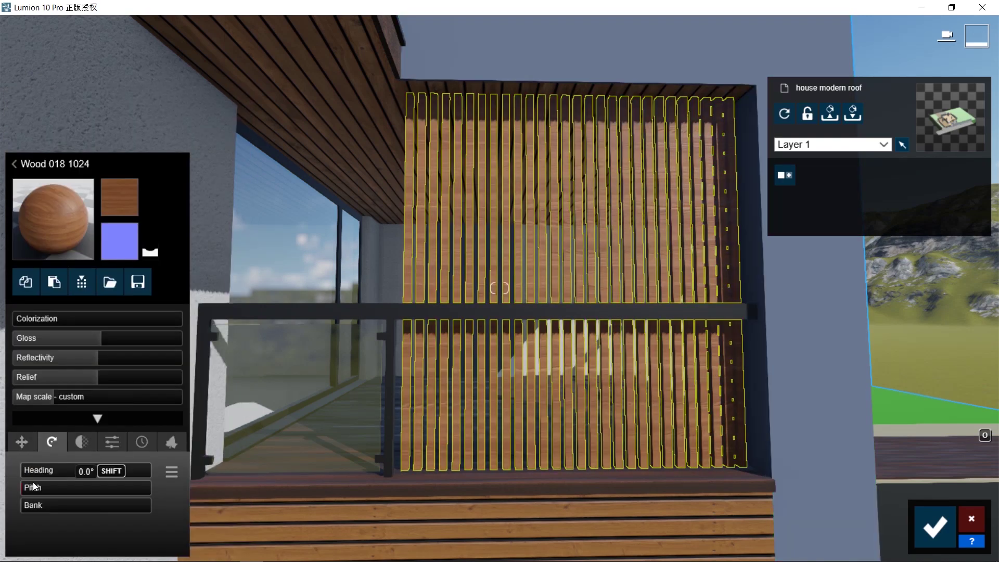
{"action": "left_click_drag", "start_coordinate": [33, 482], "coordinate": [55, 482]}
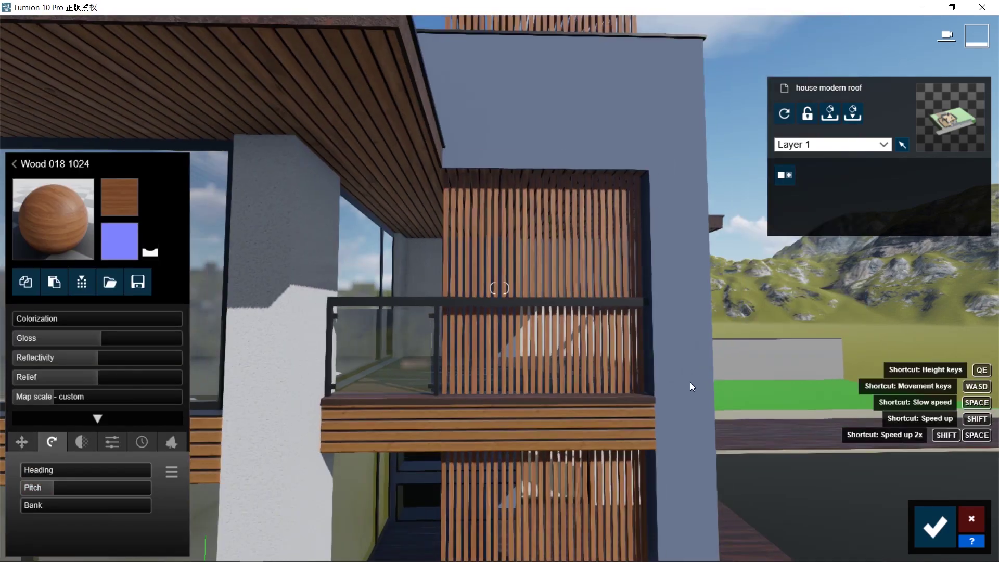
Set the slat wood's colorization to 0.2 and wood weathering to 0.1, and save the material changes.
{"action": "key", "text": "s"}
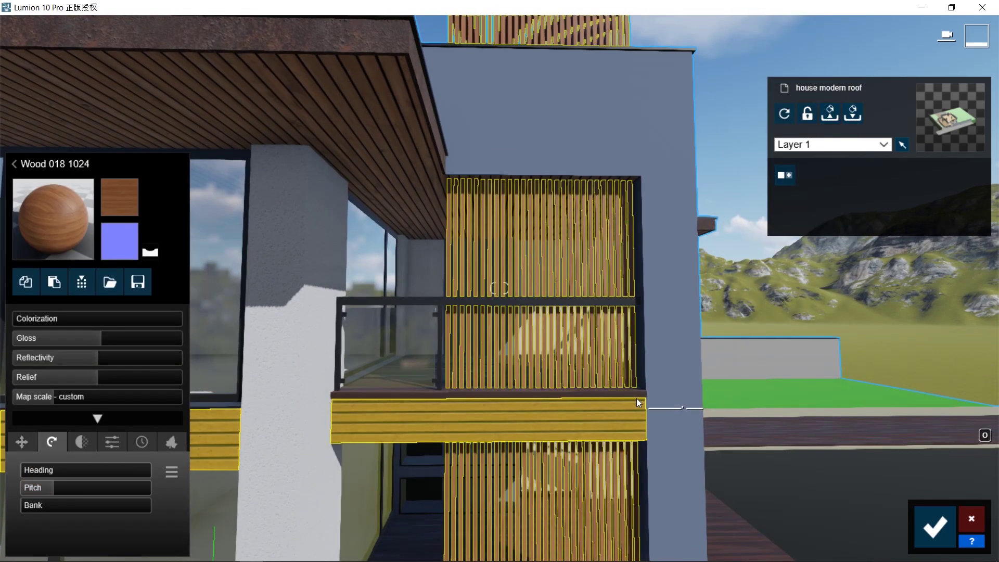
{"action": "key", "text": "a"}
{"action": "left_click", "coordinate": [34, 318]}
{"action": "left_click", "coordinate": [46, 318]}
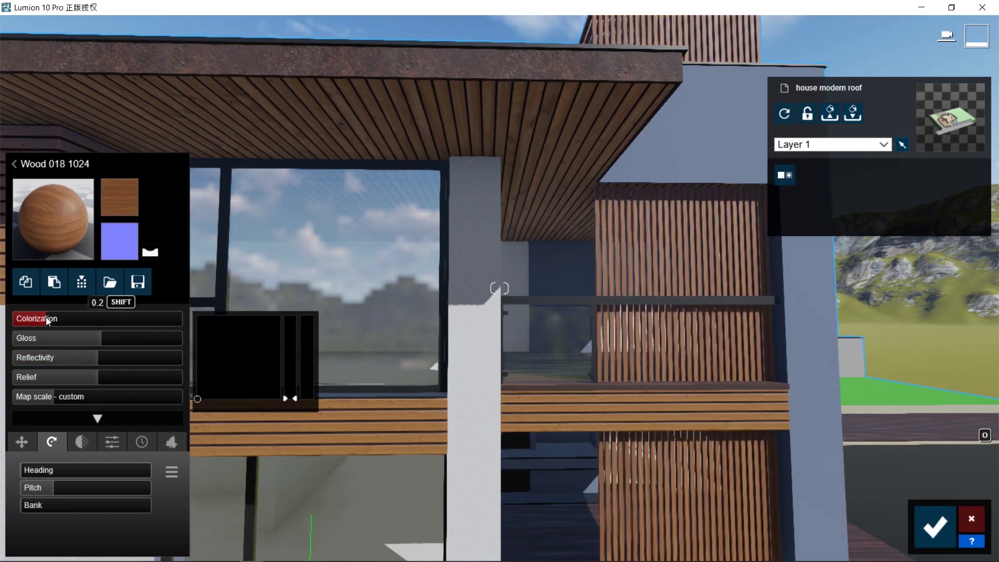
{"action": "left_click", "coordinate": [142, 441]}
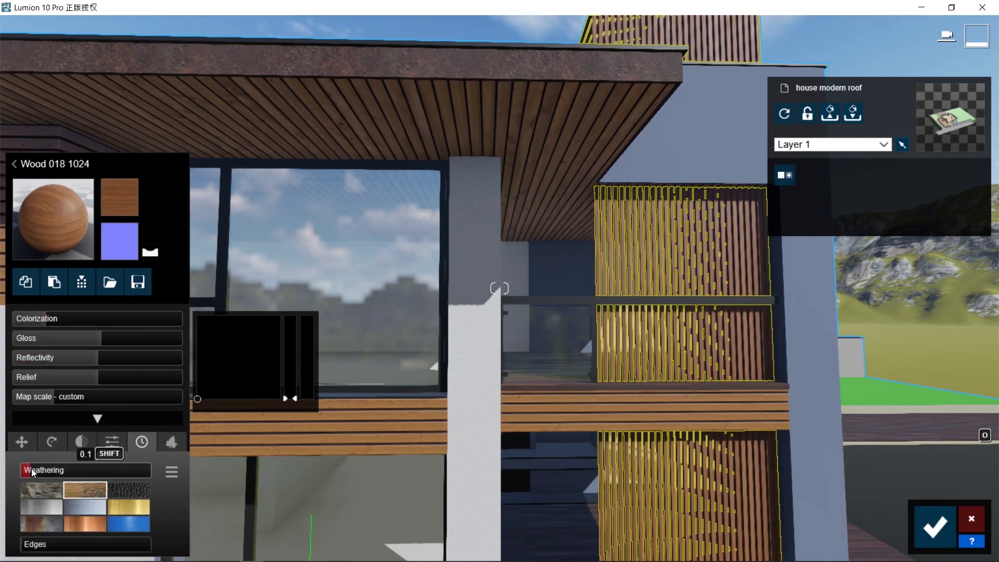
{"action": "left_click", "coordinate": [935, 525]}
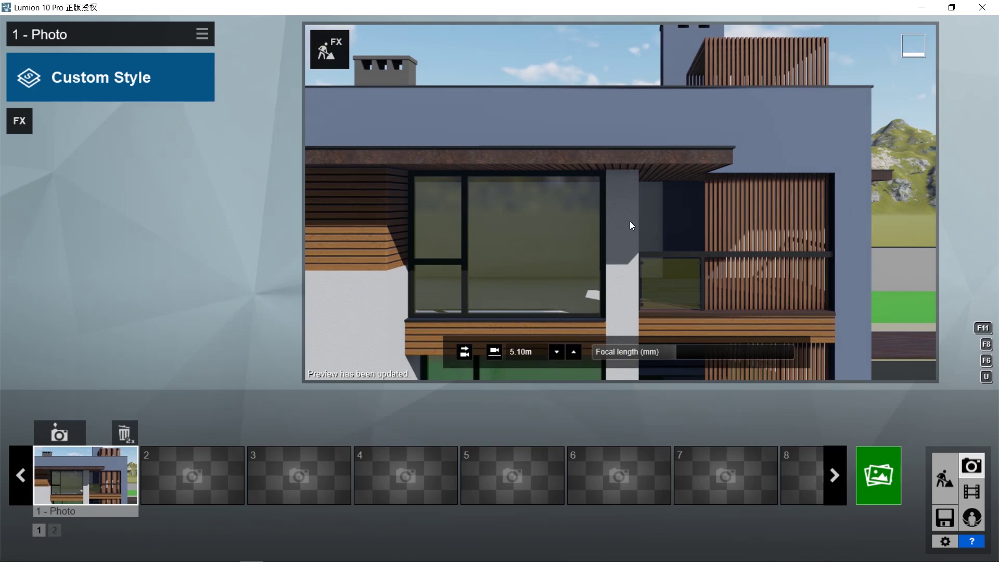
Reframe the photo view closer to the upper-floor window with a focal length of about 19.4 mm.
{"action": "middle_click_drag", "start_coordinate": [629, 220], "coordinate": [632, 143]}
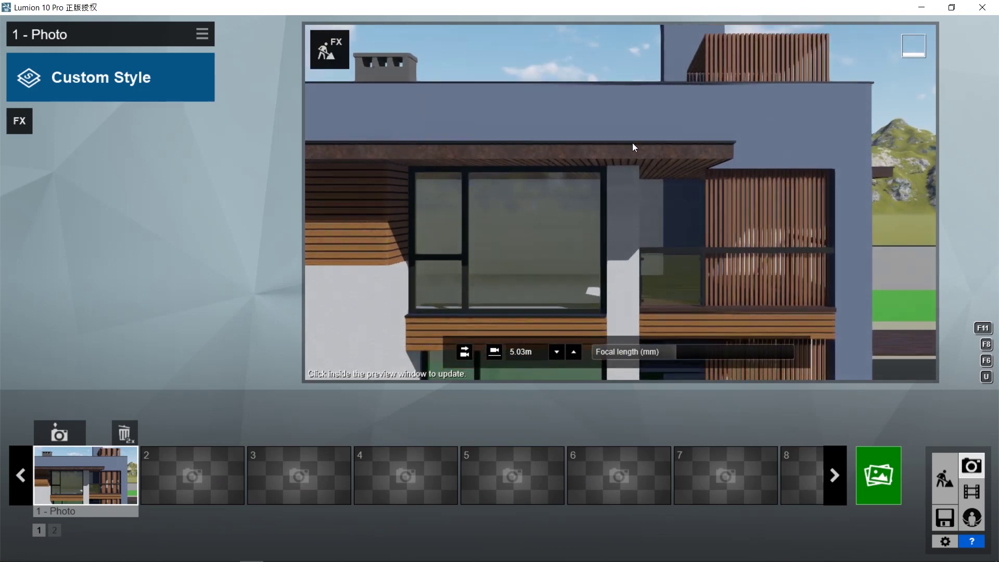
{"action": "left_click_drag", "start_coordinate": [675, 350], "coordinate": [665, 349]}
{"action": "scroll", "coordinate": [652, 267], "scroll_direction": "up", "scroll_amount": 2}
{"action": "scroll", "coordinate": [663, 232], "scroll_direction": "down", "scroll_amount": 1}
{"action": "scroll", "coordinate": [664, 232], "scroll_direction": "up", "scroll_amount": 1}
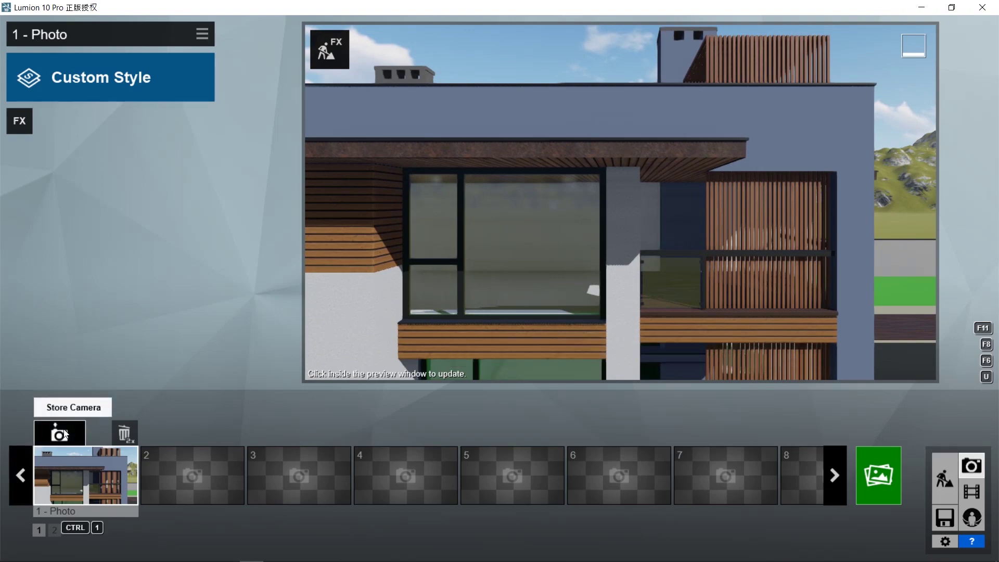
{"action": "left_click", "coordinate": [645, 354]}
{"action": "scroll", "coordinate": [686, 285], "scroll_direction": "up", "scroll_amount": 3}
{"action": "mouse_move", "coordinate": [644, 352]}
{"action": "left_mouse_down"}
{"action": "mouse_move", "coordinate": [606, 352]}
{"action": "mouse_move", "coordinate": [658, 351]}
{"action": "left_mouse_up"}
{"action": "scroll", "coordinate": [639, 261], "scroll_direction": "up", "scroll_amount": 3}
{"action": "scroll", "coordinate": [653, 304], "scroll_direction": "down", "scroll_amount": 2}
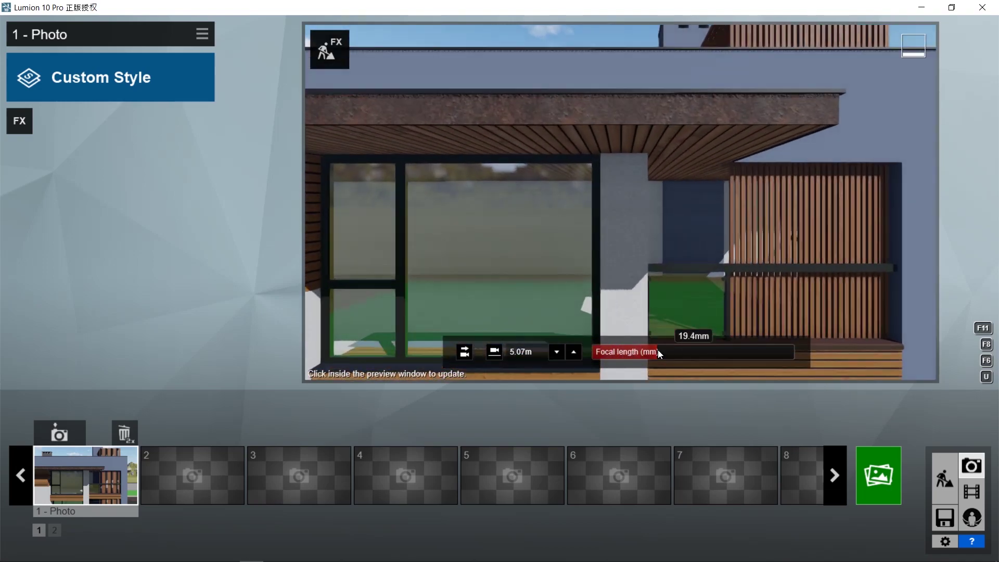
Frame the whole upper floor with a slightly wider focal length and a camera height of about 5 m, and refresh the preview.
{"action": "scroll", "coordinate": [666, 274], "scroll_direction": "down", "scroll_amount": 3}
{"action": "scroll", "coordinate": [666, 274], "scroll_direction": "up", "scroll_amount": 1}
{"action": "scroll", "coordinate": [666, 273], "scroll_direction": "up", "scroll_amount": 1}
{"action": "middle_click_drag", "start_coordinate": [626, 251], "coordinate": [642, 170]}
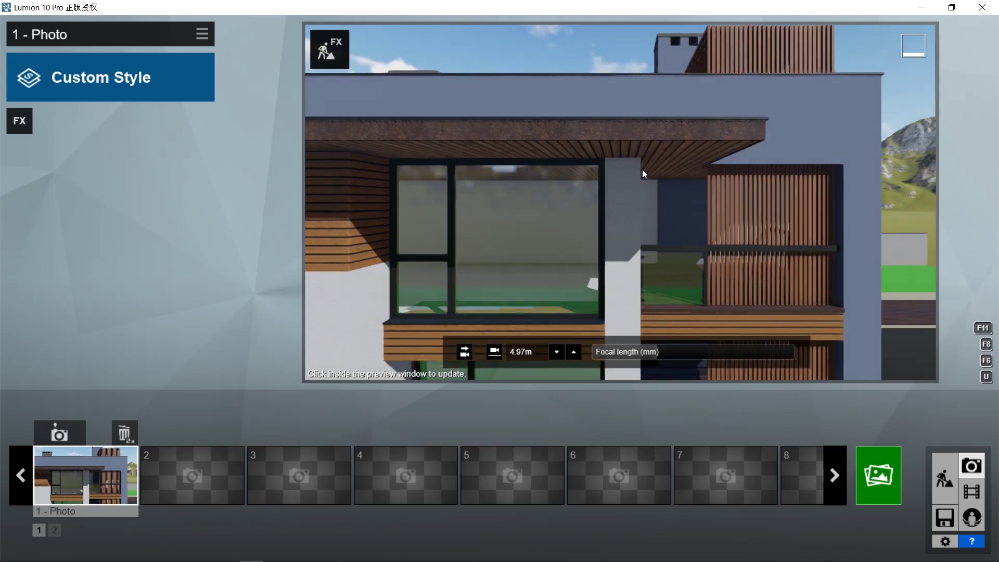
{"action": "left_click_drag", "start_coordinate": [657, 351], "coordinate": [651, 352]}
{"action": "scroll", "coordinate": [645, 260], "scroll_direction": "up", "scroll_amount": 2}
{"action": "left_click", "coordinate": [632, 230]}
Browse the outdoor concretes for the blue-grey upper walls and try Concrete Almm 007 1024 and Concrete 036 1024.
{"action": "left_click", "coordinate": [945, 478]}
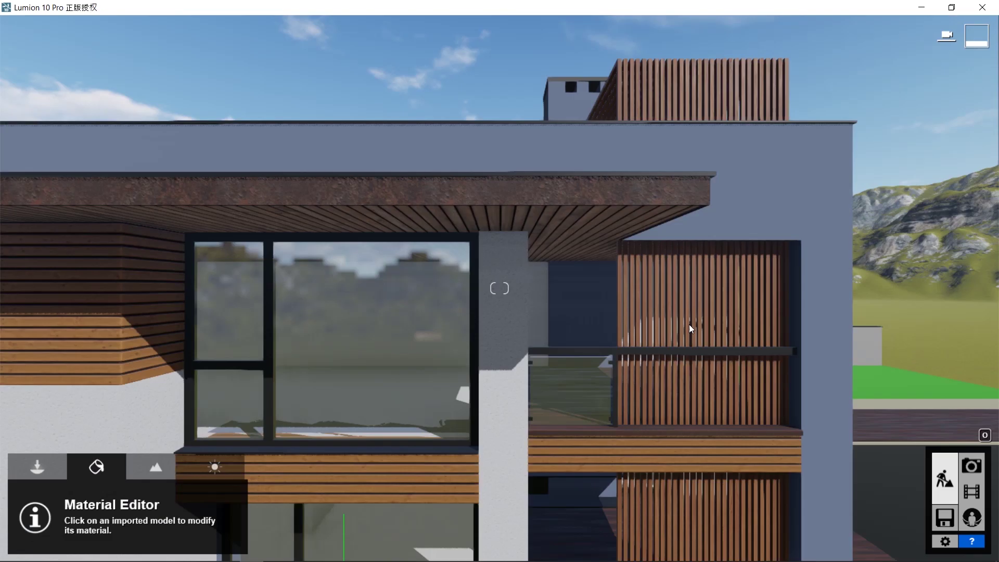
{"action": "left_click", "coordinate": [733, 213]}
{"action": "left_click", "coordinate": [130, 124]}
{"action": "left_click", "coordinate": [86, 167]}
{"action": "left_click", "coordinate": [163, 343]}
{"action": "left_click", "coordinate": [52, 242]}
{"action": "left_click", "coordinate": [208, 522]}
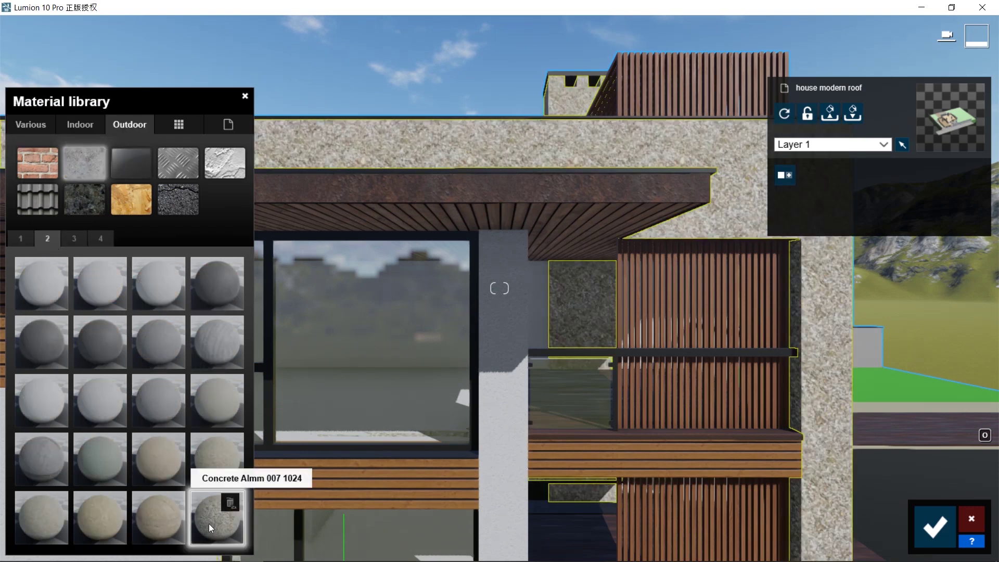
{"action": "left_click", "coordinate": [216, 443]}
{"action": "left_click", "coordinate": [214, 350]}
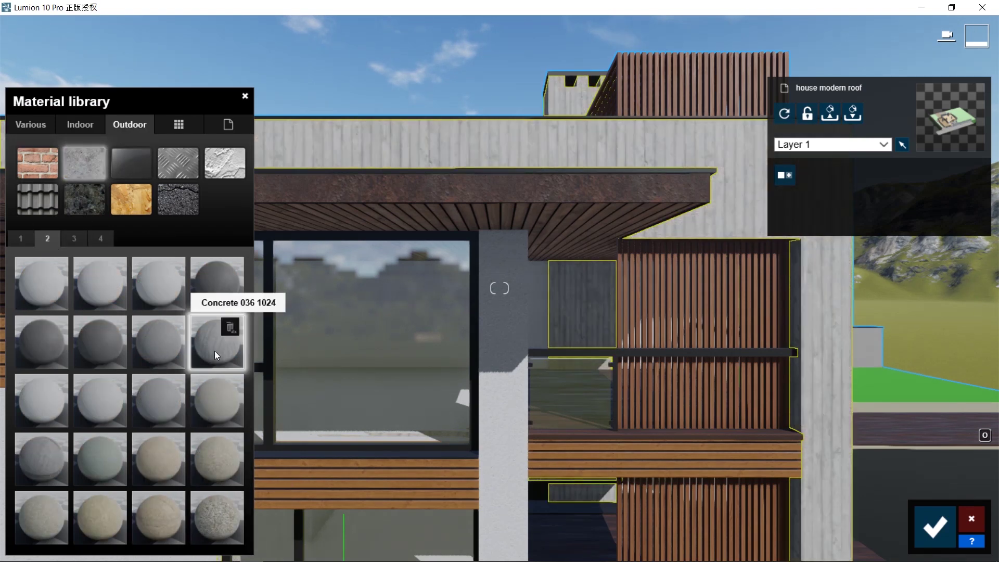
Try Concrete 023 1024 and Concrete 025 1024 on the upper walls.
{"action": "left_click", "coordinate": [95, 458]}
{"action": "left_click", "coordinate": [161, 409]}
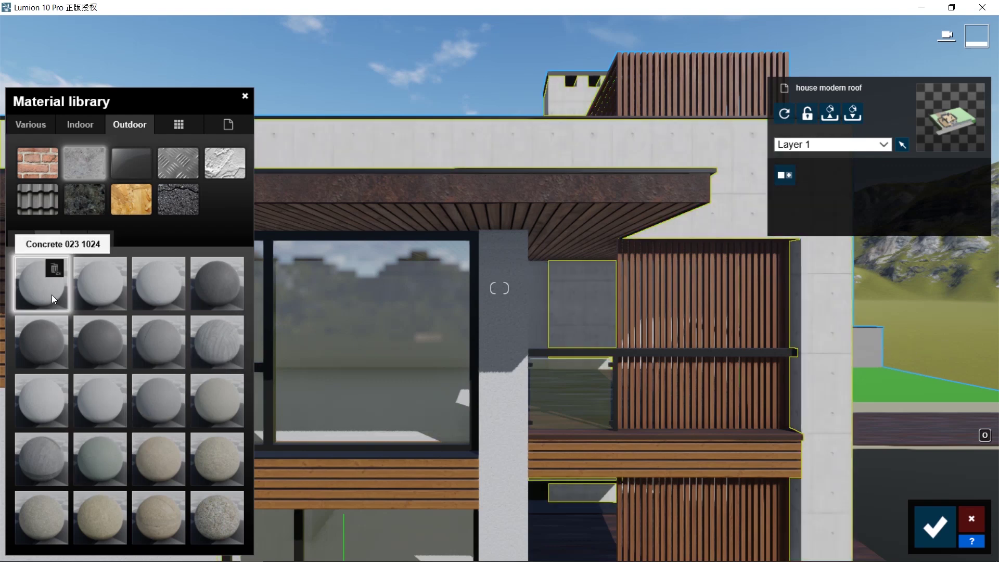
{"action": "left_click", "coordinate": [94, 350]}
{"action": "left_click", "coordinate": [164, 286]}
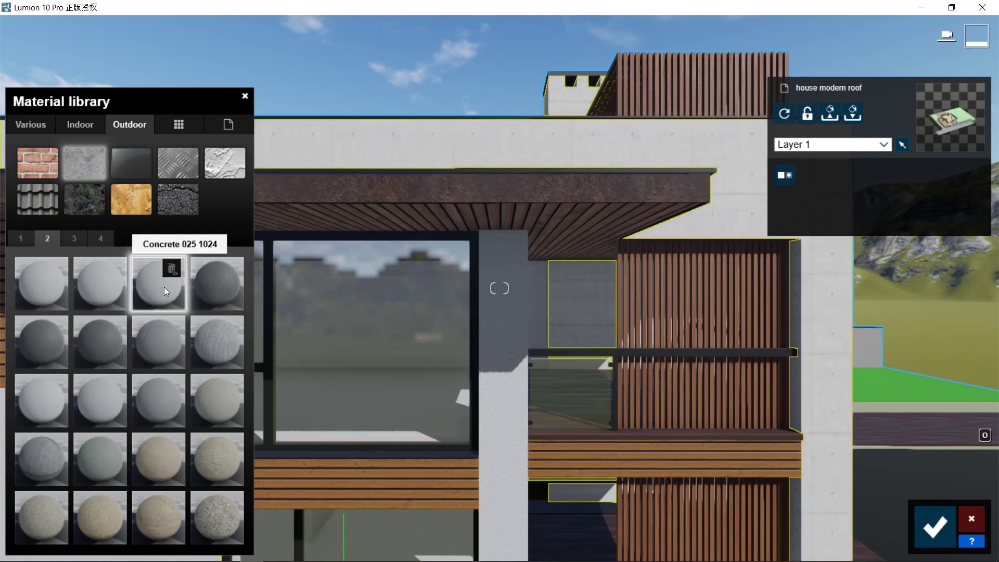
Cover the upper walls with Polii Concrete 07 2k, add slight weathering and save the material.
{"action": "left_click", "coordinate": [82, 241]}
{"action": "left_click", "coordinate": [107, 354]}
{"action": "left_click", "coordinate": [98, 279]}
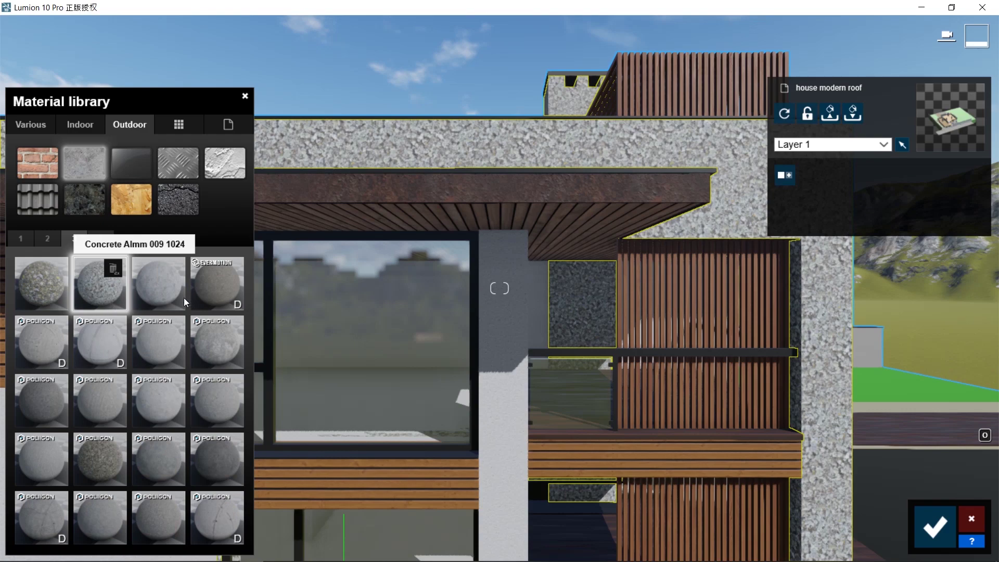
{"action": "left_click", "coordinate": [217, 274]}
{"action": "left_click", "coordinate": [157, 340]}
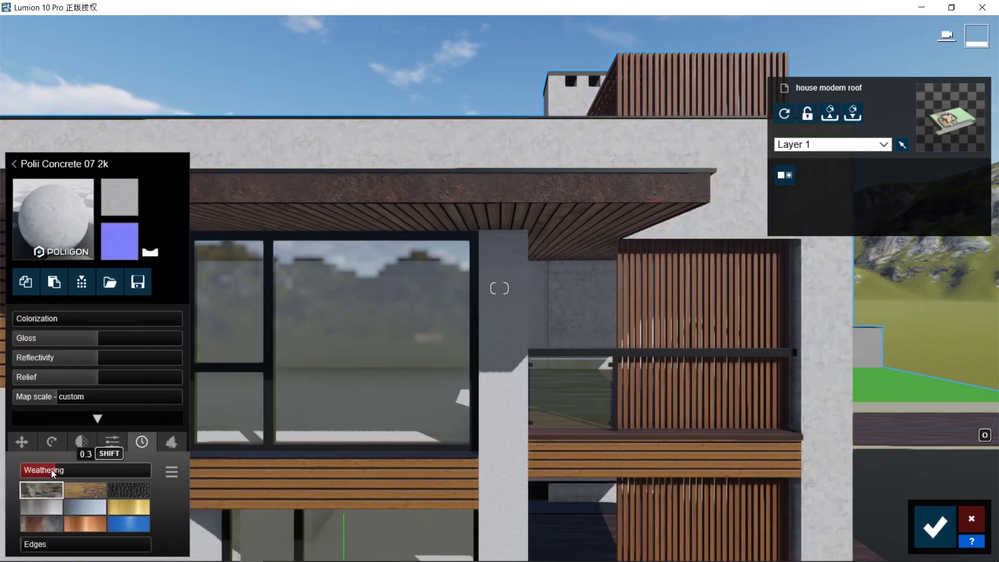
{"action": "left_click", "coordinate": [935, 526]}
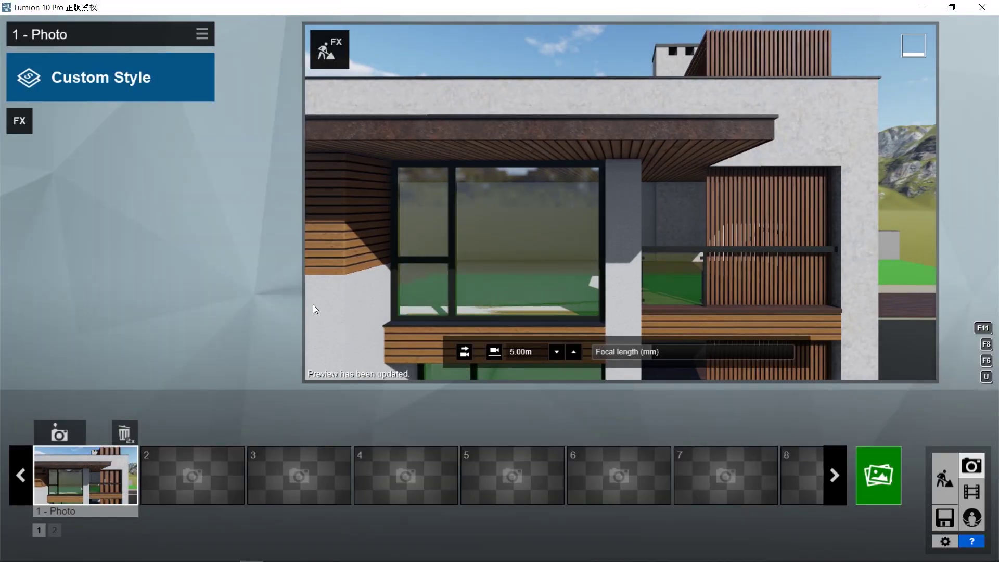
Copy the upper walls' Polii Concrete 07 2k material to the white column beside the balcony and save it.
{"action": "left_click", "coordinate": [945, 478]}
{"action": "left_click", "coordinate": [785, 213]}
{"action": "left_click", "coordinate": [25, 282]}
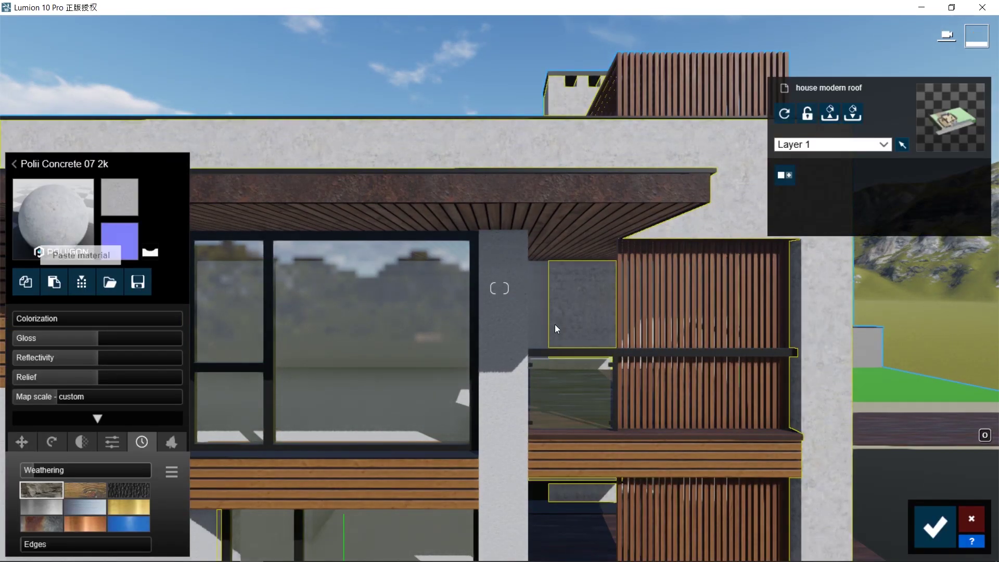
{"action": "left_click", "coordinate": [541, 322]}
{"action": "left_click", "coordinate": [53, 282]}
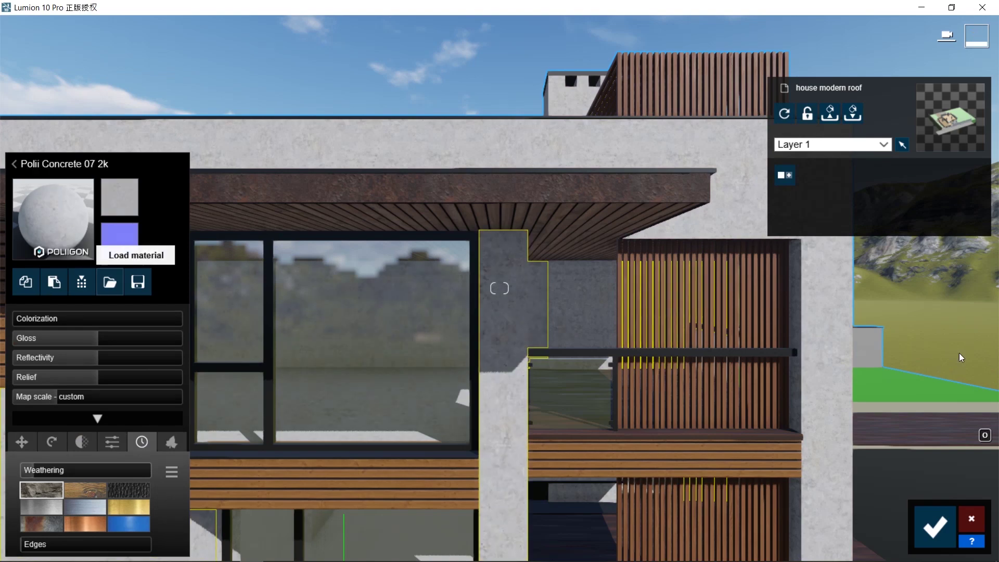
{"action": "left_click", "coordinate": [935, 527]}
{"action": "key", "text": "F10"}
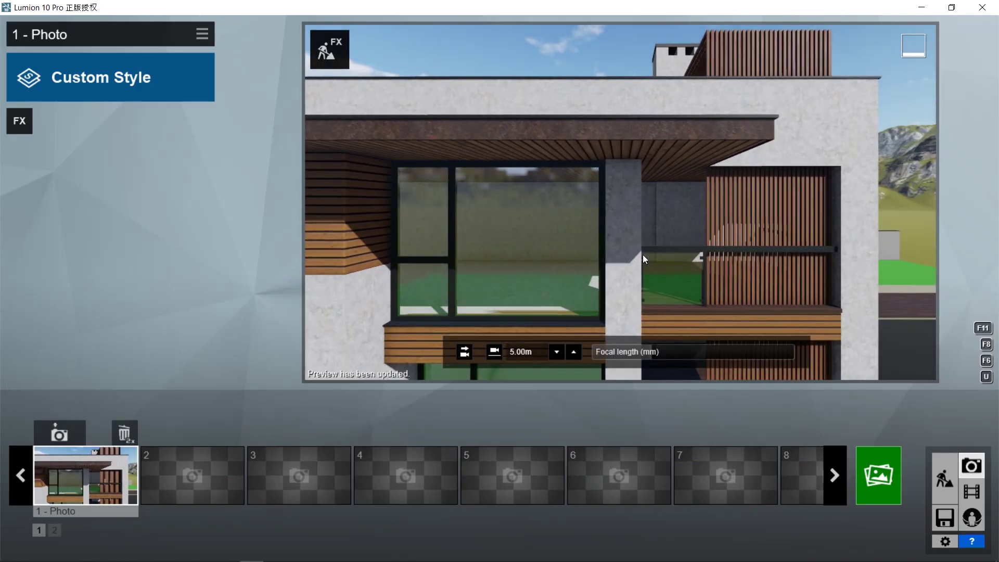
Replace the flat green lawn surface with a rough 3D grass material.
{"action": "left_click", "coordinate": [945, 479]}
{"action": "right_click_drag", "start_coordinate": [585, 301], "coordinate": [580, 262]}
{"action": "left_click", "coordinate": [581, 262]}
{"action": "left_click", "coordinate": [31, 125]}
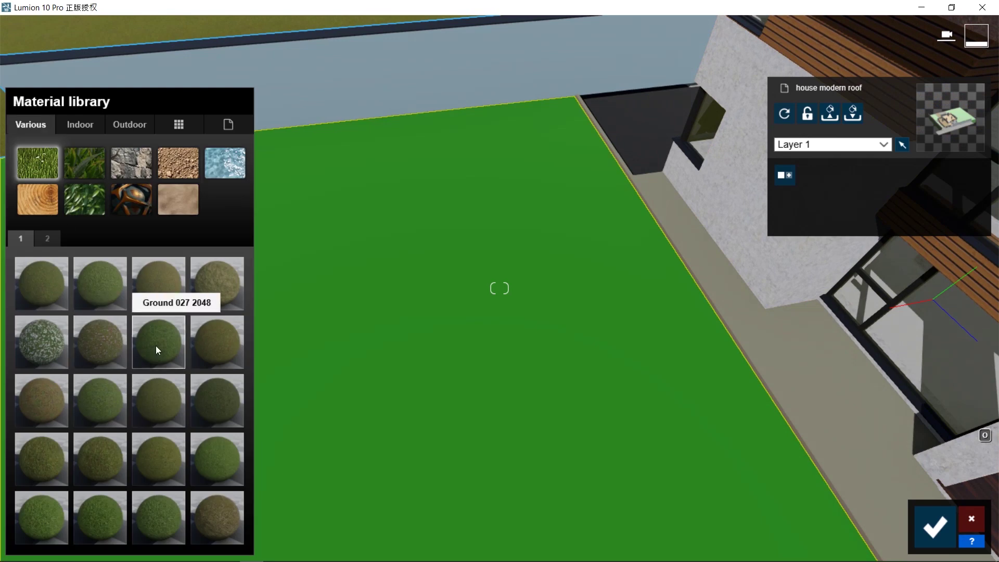
{"action": "left_click", "coordinate": [84, 162]}
{"action": "left_click", "coordinate": [100, 457]}
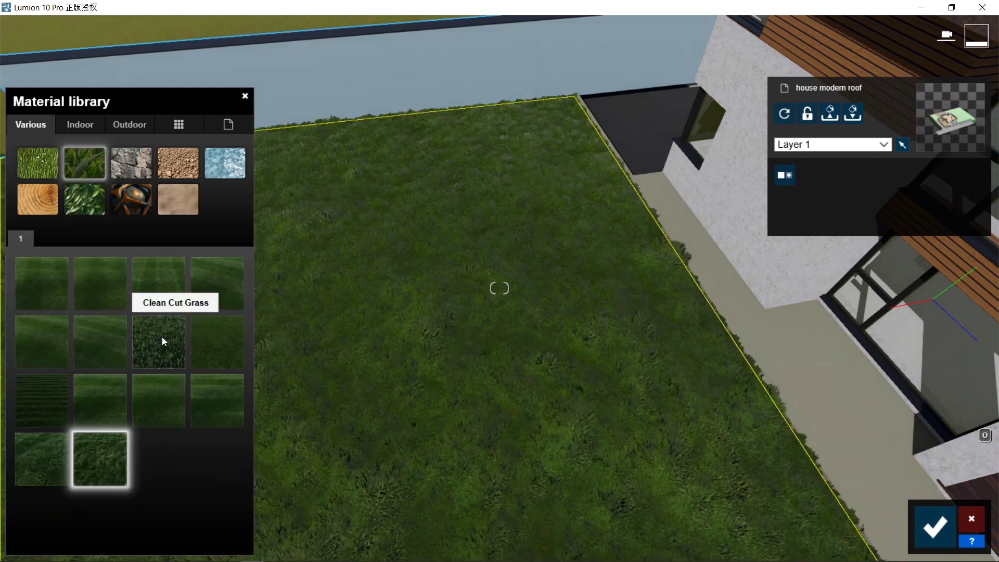
Compare a shorter and a taller grass on the lawn, and restore the rough 3D grass.
{"action": "left_click", "coordinate": [221, 343]}
{"action": "right_click_drag", "start_coordinate": [575, 423], "coordinate": [572, 364]}
{"action": "right_click_drag", "start_coordinate": [500, 289], "coordinate": [499, 362]}
{"action": "key", "text": "w"}
{"action": "key", "text": "s"}
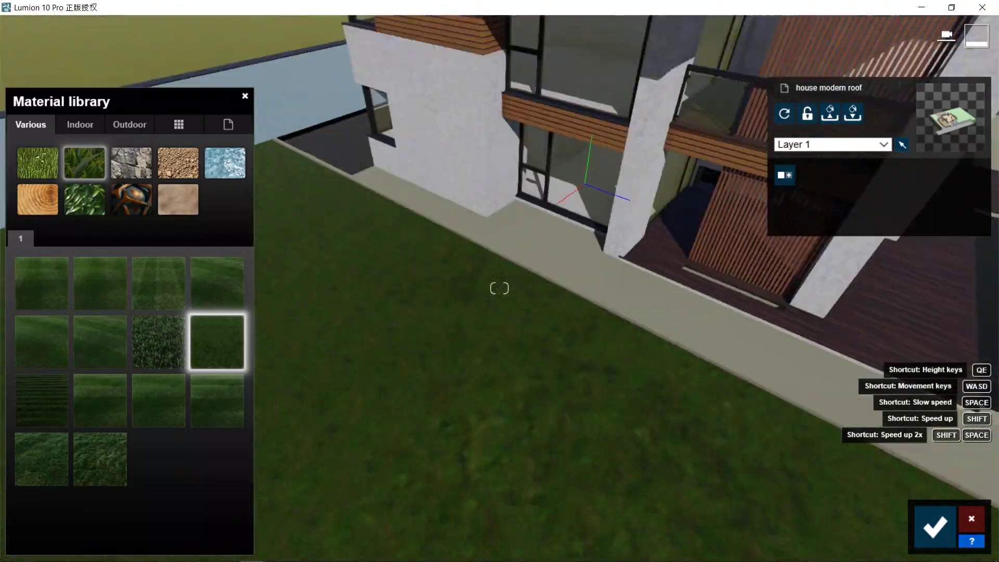
{"action": "right_click_drag", "start_coordinate": [572, 353], "coordinate": [572, 323]}
{"action": "left_click", "coordinate": [55, 449]}
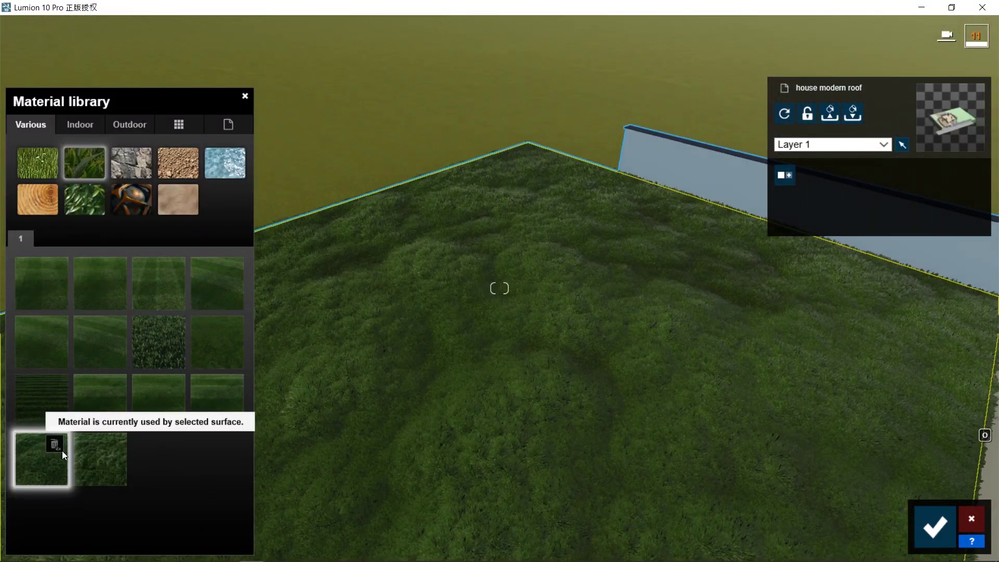
{"action": "left_click", "coordinate": [104, 457]}
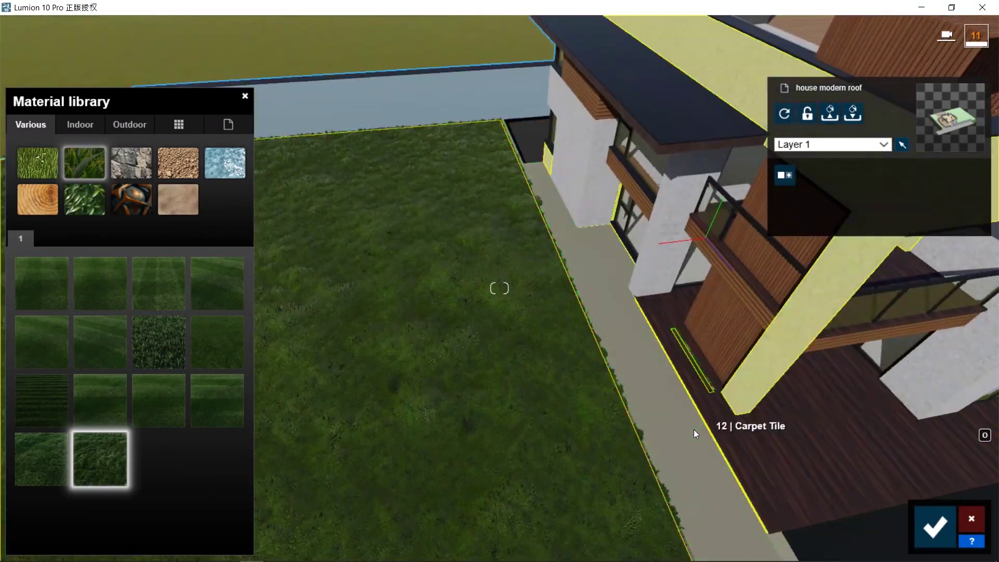
Give the kerb strip along the lawn edge the Polii CityStreet Sidewalk 006 2k material.
{"action": "left_click", "coordinate": [694, 429]}
{"action": "left_click", "coordinate": [133, 124]}
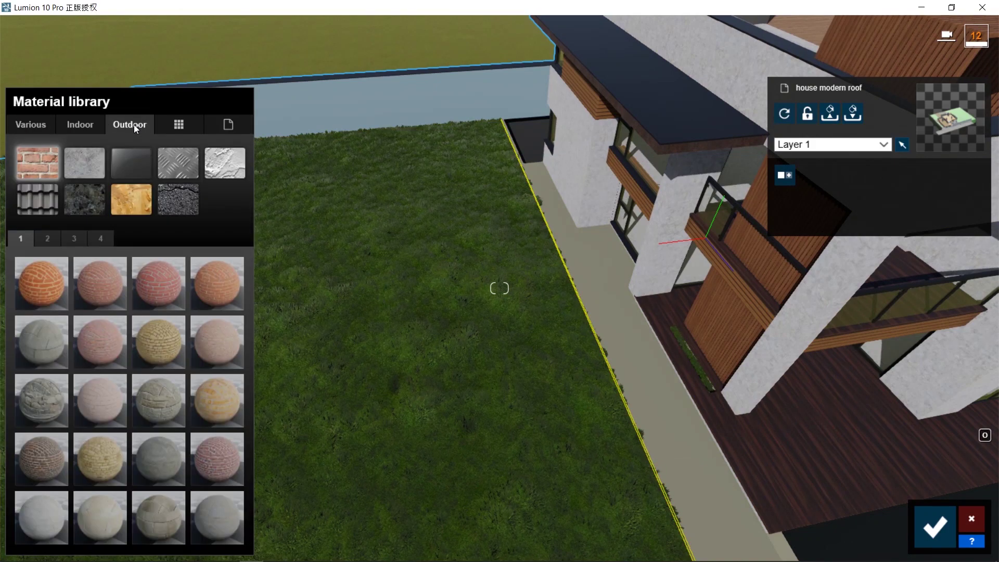
{"action": "left_click", "coordinate": [86, 198]}
{"action": "left_click", "coordinate": [41, 295]}
{"action": "right_click_drag", "start_coordinate": [260, 370], "coordinate": [365, 416]}
{"action": "key", "text": "w"}
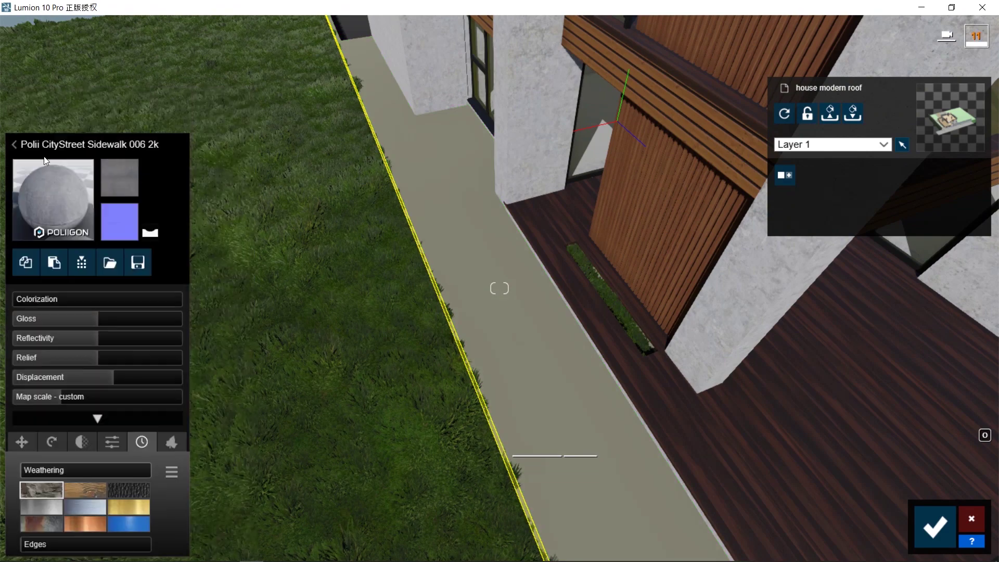
Cover the path between the lawn and the house with Pavement Stone 011 2048.
{"action": "left_click", "coordinate": [416, 229]}
{"action": "left_click", "coordinate": [129, 125]}
{"action": "left_click", "coordinate": [82, 200]}
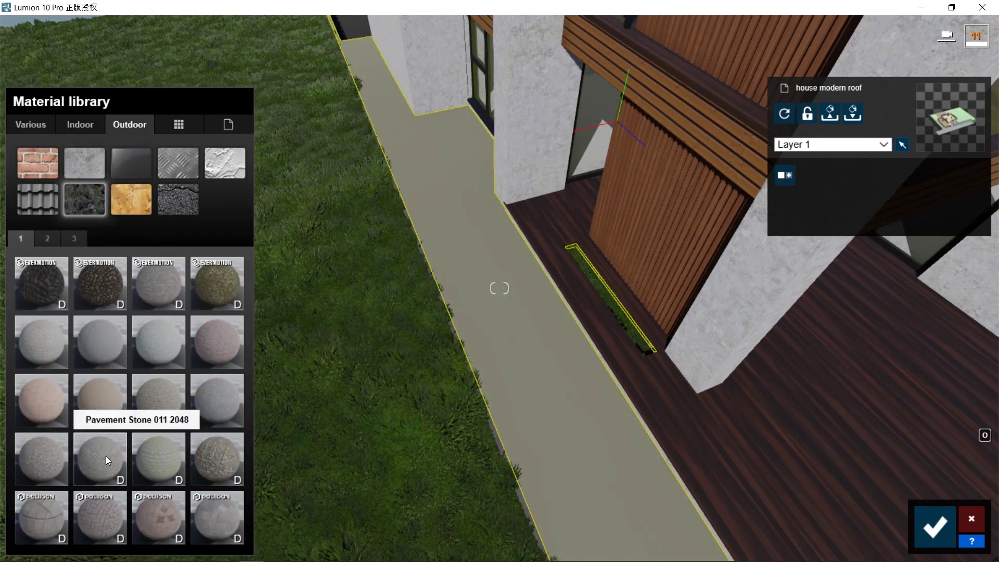
{"action": "left_click", "coordinate": [105, 455]}
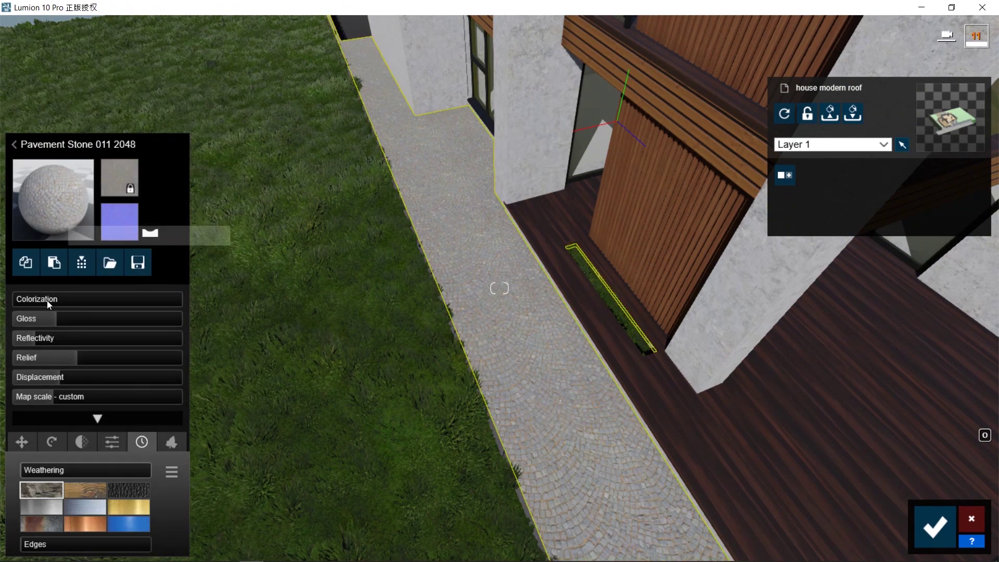
Darken the path's paving with a partial black colorization and save the material changes.
{"action": "left_click", "coordinate": [48, 302]}
{"action": "left_click_drag", "start_coordinate": [290, 297], "coordinate": [295, 413]}
{"action": "left_click", "coordinate": [75, 298]}
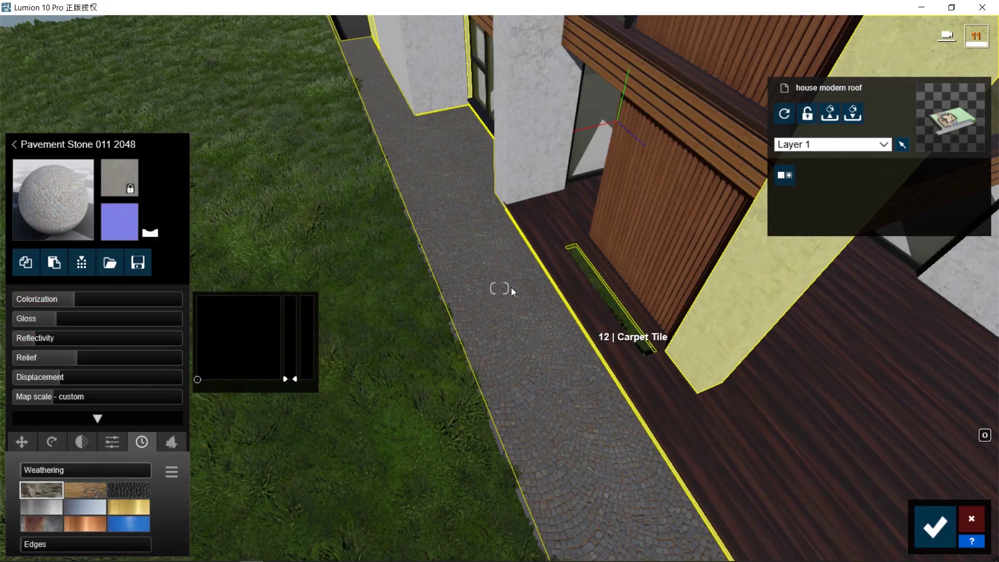
{"action": "left_click", "coordinate": [935, 527]}
Return to the photo view and apply the Daytime style.
{"action": "left_click", "coordinate": [972, 465]}
{"action": "left_click", "coordinate": [85, 430]}
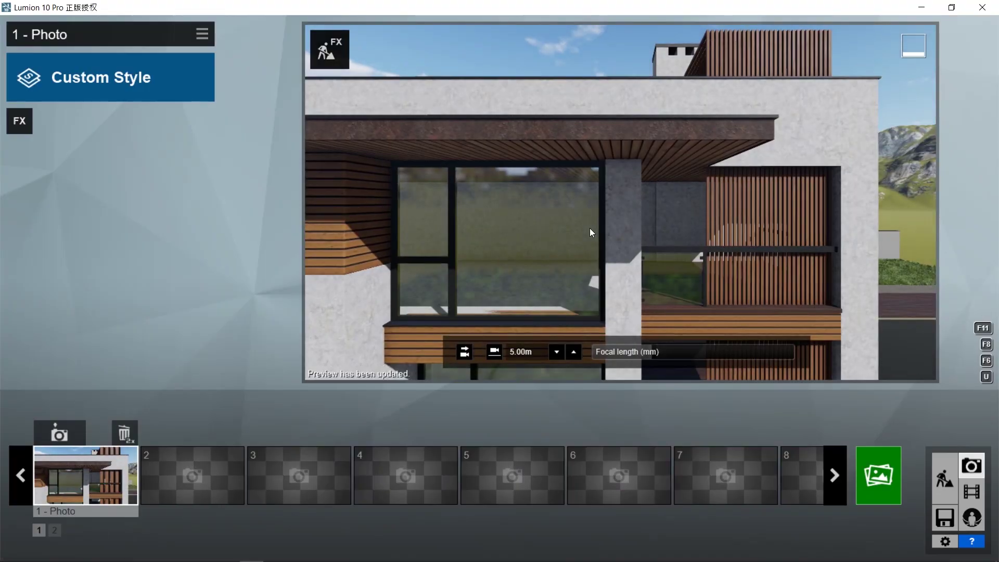
{"action": "left_click", "coordinate": [104, 77]}
{"action": "left_click", "coordinate": [513, 258]}
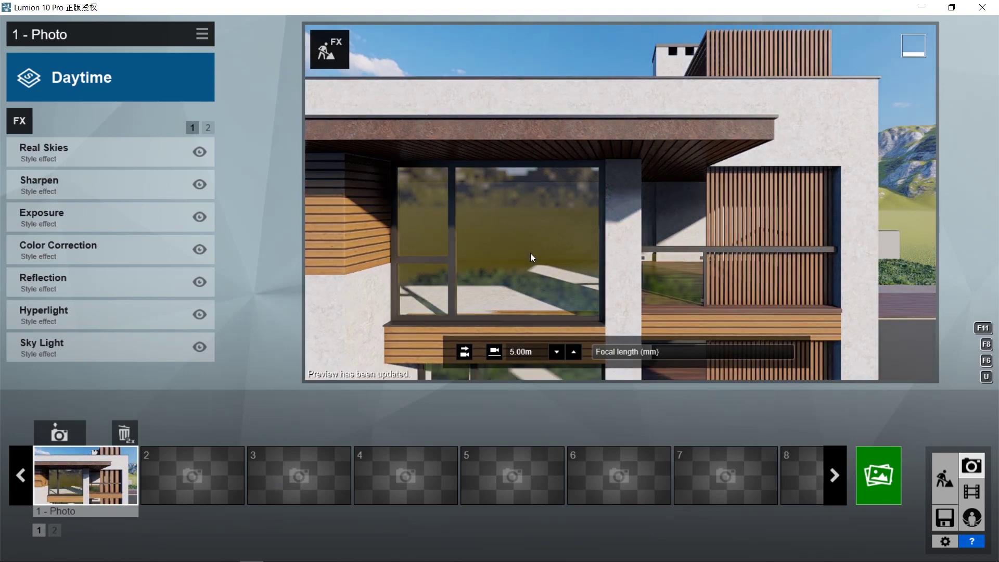
Slightly reduce the shine of the dark window frames' material.
{"action": "left_click", "coordinate": [945, 478]}
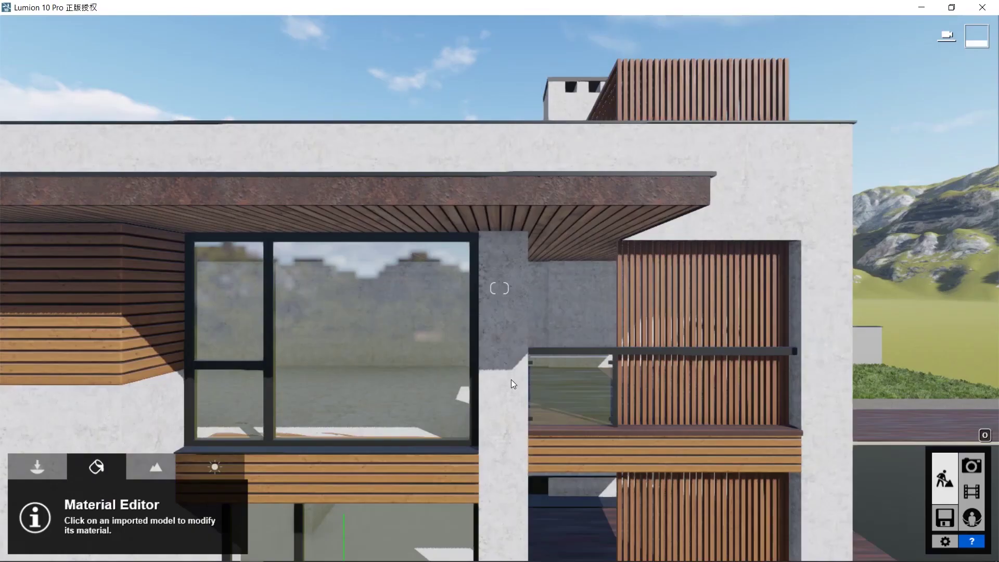
{"action": "left_click", "coordinate": [269, 408]}
{"action": "mouse_move", "coordinate": [57, 337]}
{"action": "left_mouse_down"}
{"action": "mouse_move", "coordinate": [66, 336]}
{"action": "mouse_move", "coordinate": [44, 339]}
{"action": "left_mouse_up"}
Change the upper walls' material to Polii Concrete 26 2k and open its settings.
{"action": "left_click", "coordinate": [748, 217]}
{"action": "left_click", "coordinate": [86, 232]}
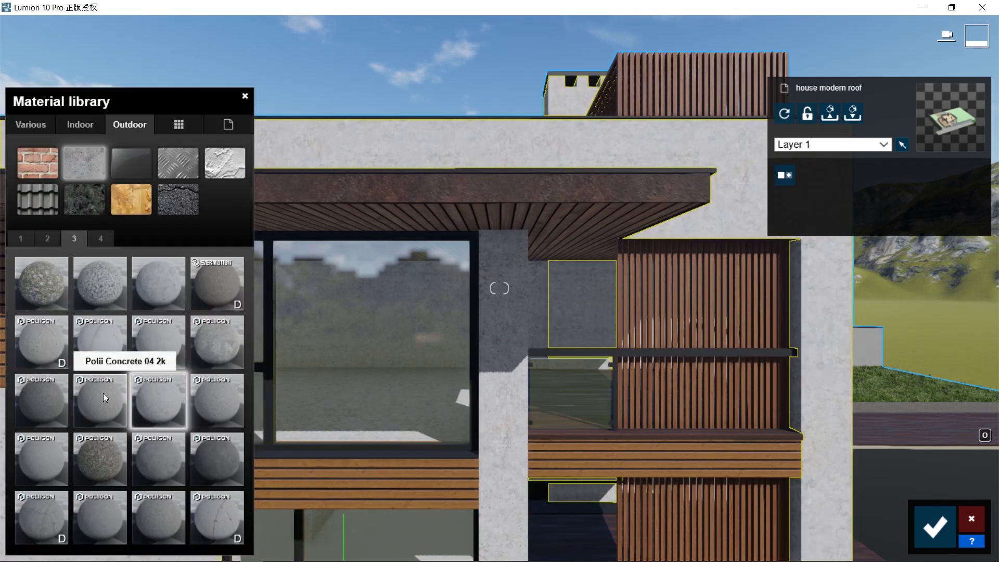
{"action": "left_click", "coordinate": [111, 285]}
{"action": "left_click", "coordinate": [48, 511]}
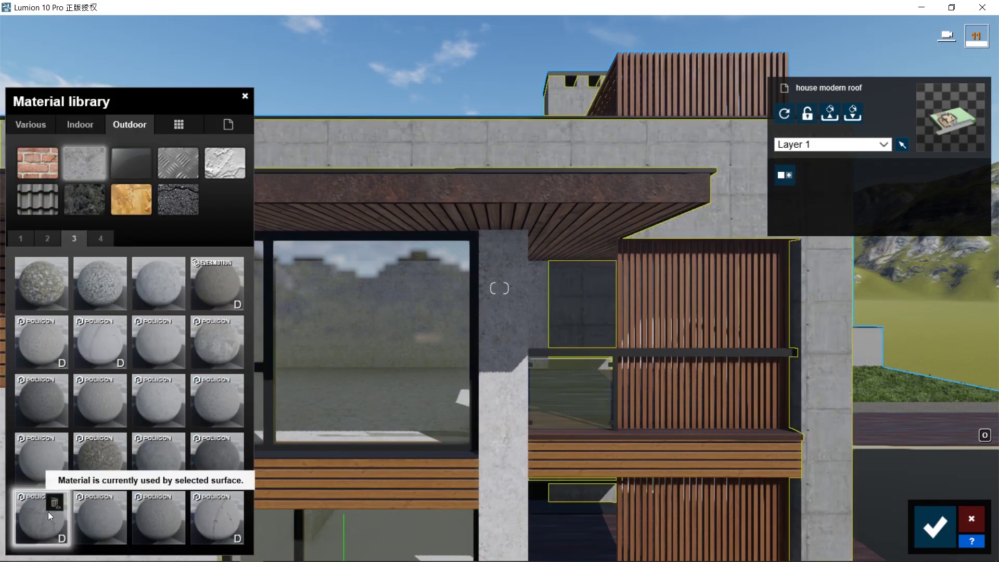
{"action": "left_click", "coordinate": [48, 511]}
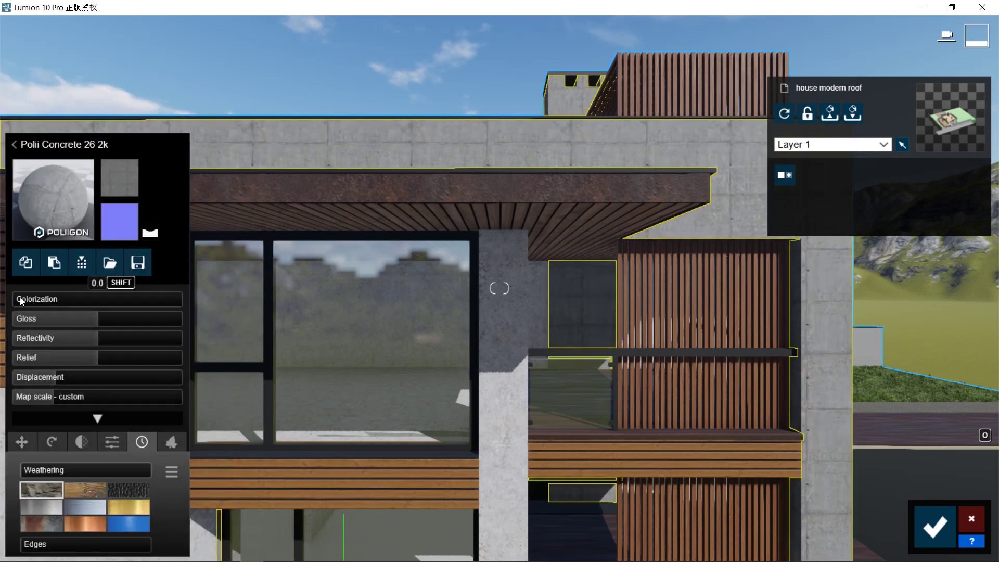
Raise the wall concrete's gloss and reflectivity, and set its map scale to about 1.4.
{"action": "left_click_drag", "start_coordinate": [98, 317], "coordinate": [106, 339]}
{"action": "left_click_drag", "start_coordinate": [54, 394], "coordinate": [56, 394]}
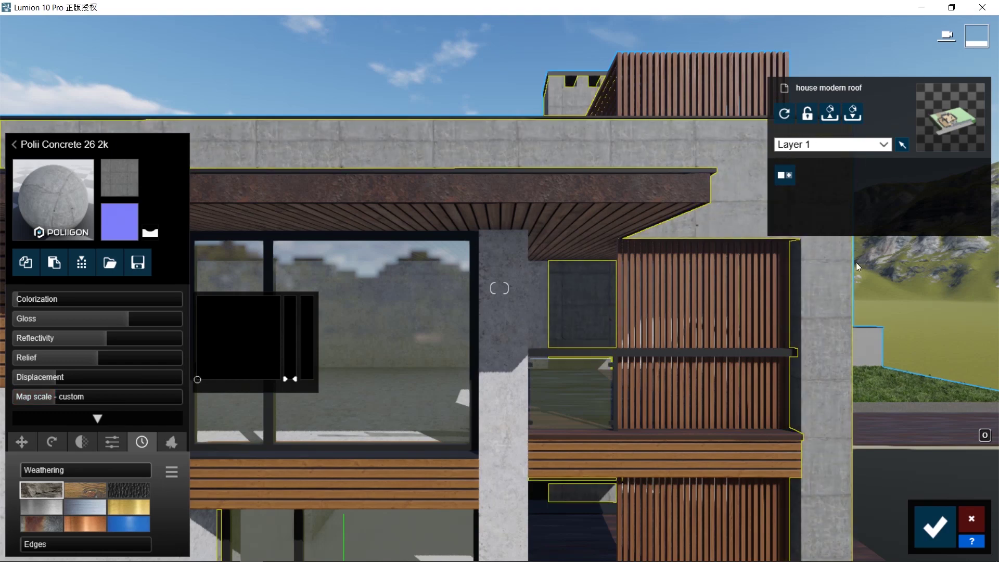
{"action": "key", "text": "d"}
{"action": "left_click_drag", "start_coordinate": [54, 398], "coordinate": [51, 397]}
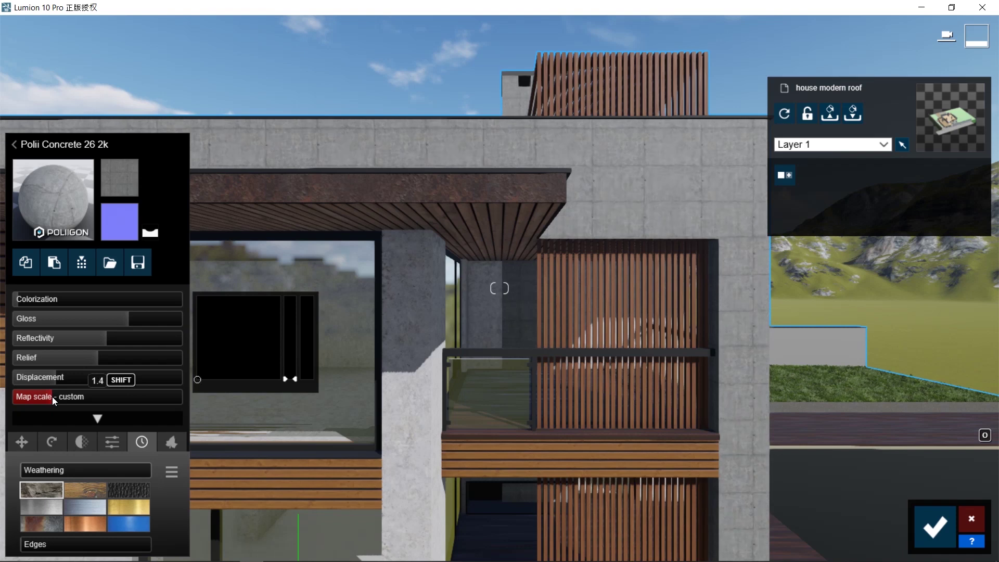
Raise the wall concrete's Z offset to realign its joints and paste that concrete material onto the facade column.
{"action": "left_click", "coordinate": [22, 442]}
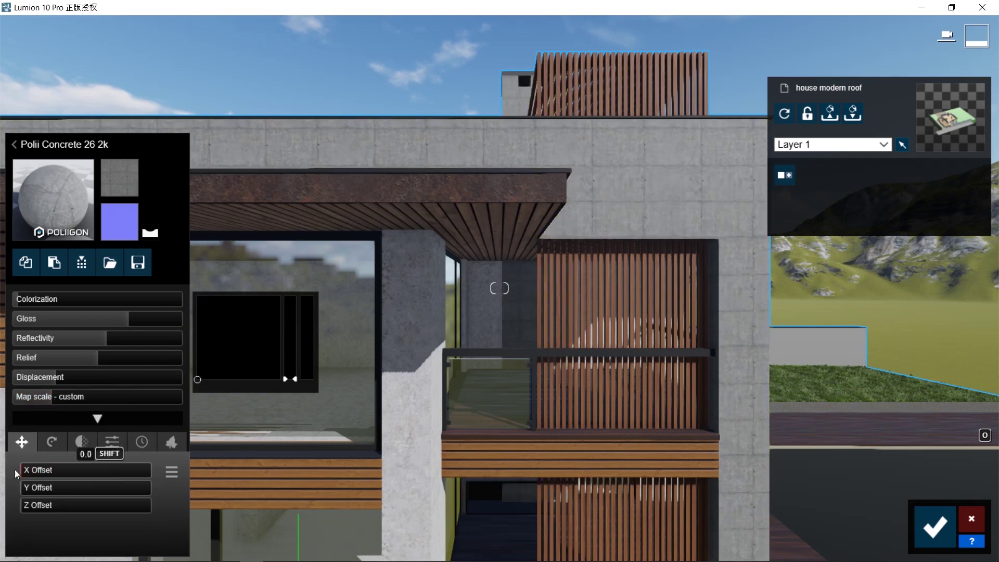
{"action": "left_click_drag", "start_coordinate": [12, 504], "coordinate": [63, 497]}
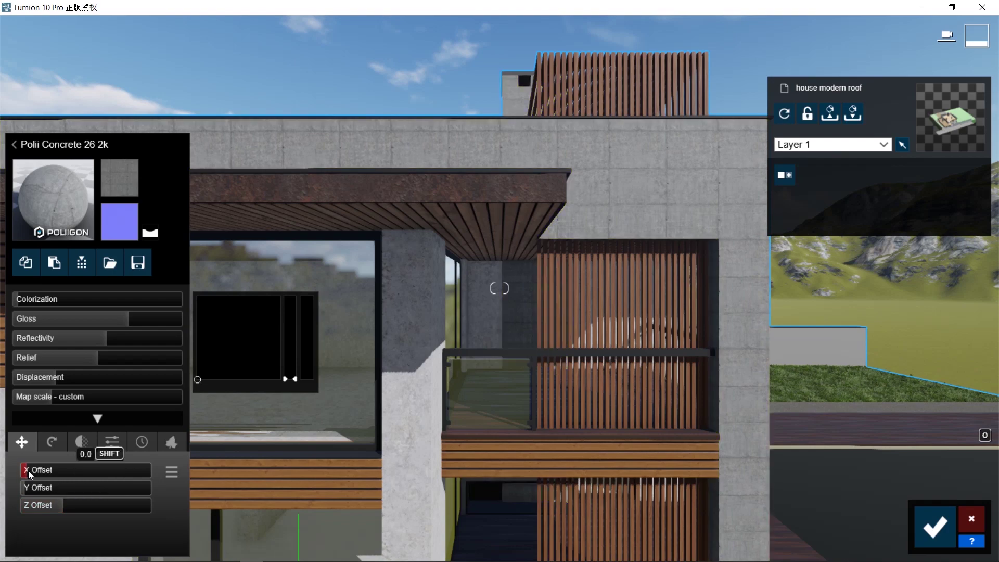
{"action": "left_click", "coordinate": [54, 262]}
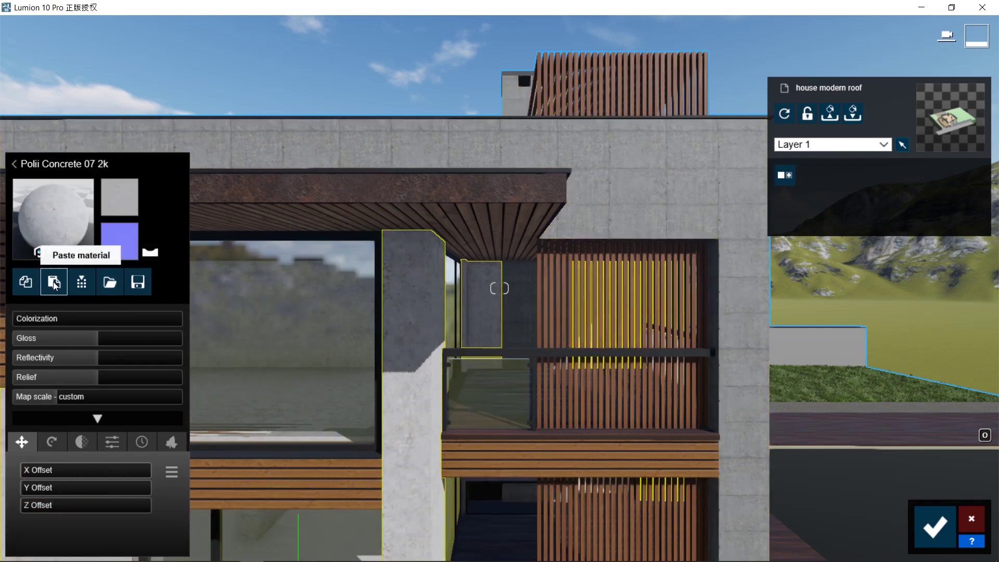
Set the colorization of the canopy edge's rusty metal to about 0.4, save the material and return to photo 1.
{"action": "left_click", "coordinate": [522, 193]}
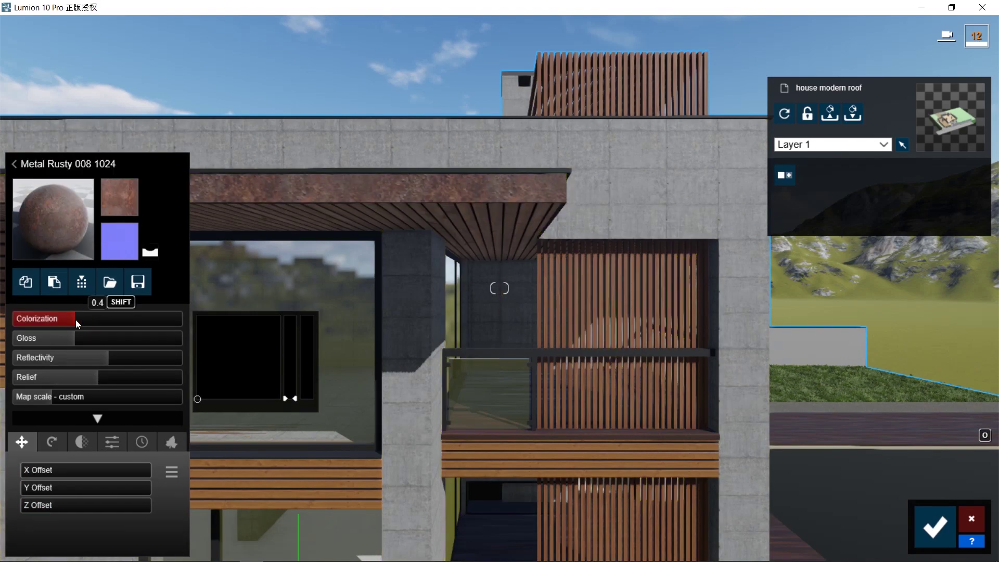
{"action": "left_click", "coordinate": [935, 527]}
{"action": "left_click", "coordinate": [971, 466]}
{"action": "left_click", "coordinate": [73, 471]}
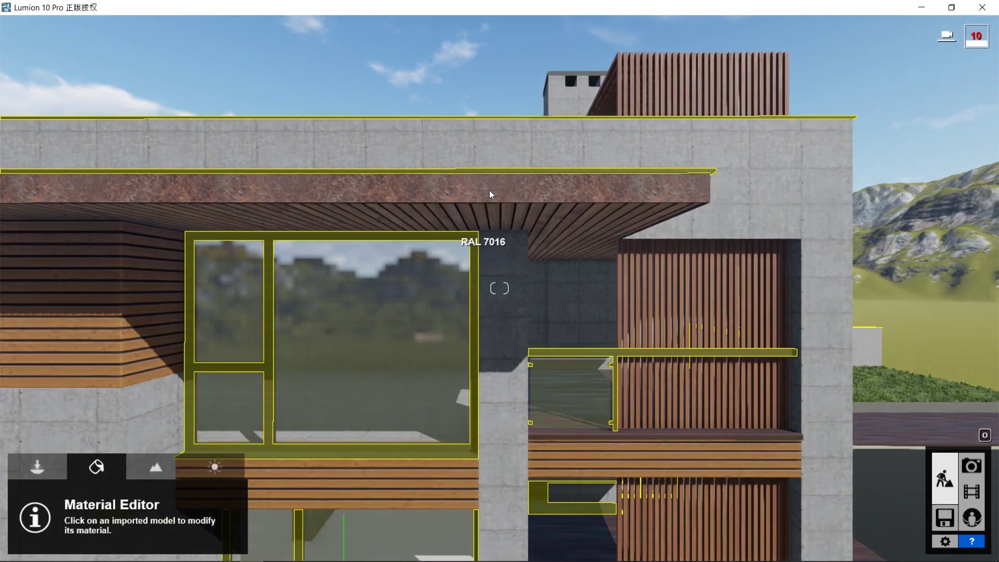
{"action": "left_click", "coordinate": [489, 190]}
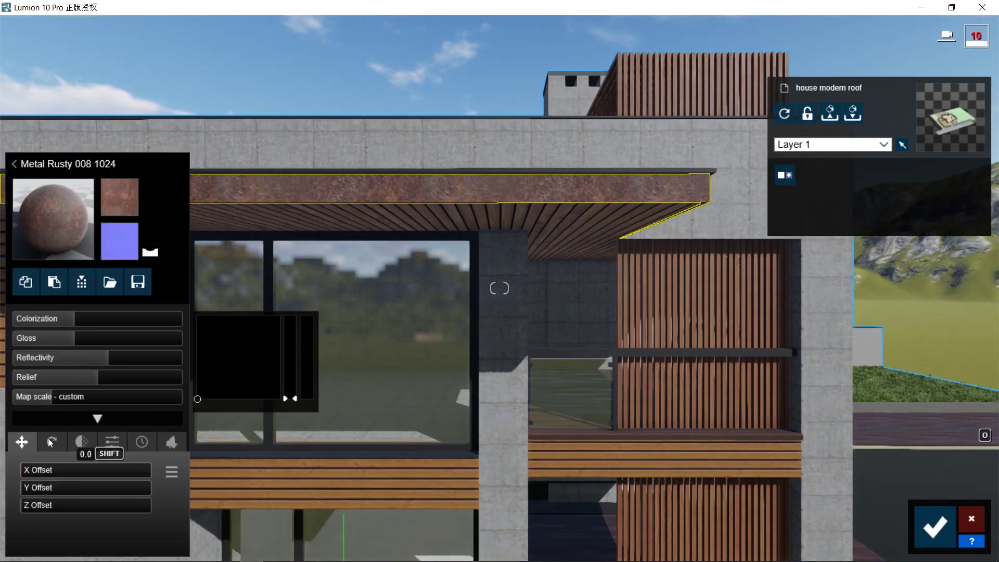
{"action": "left_click", "coordinate": [935, 526]}
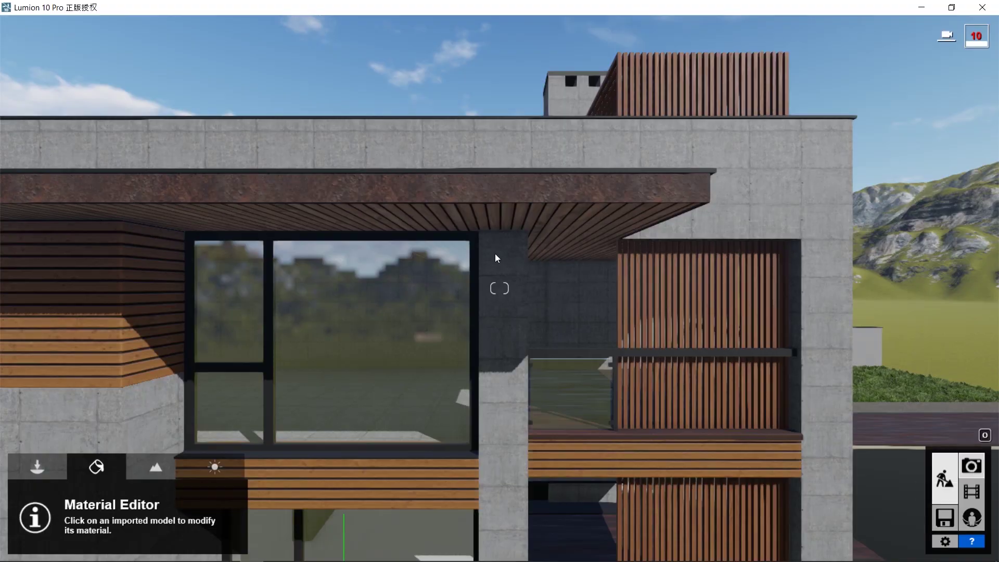
{"action": "left_click", "coordinate": [971, 466]}
{"action": "left_click", "coordinate": [73, 471]}
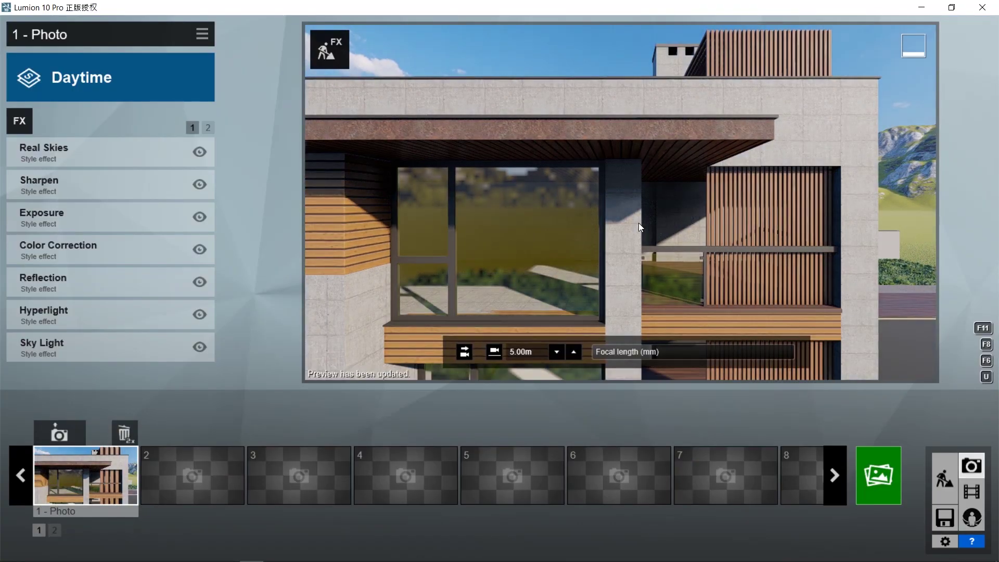
Add reflection planes on the large window, the balcony glass and the wood-clad balcony front, and refresh the photo preview.
{"action": "left_click", "coordinate": [78, 282]}
{"action": "left_click", "coordinate": [62, 191]}
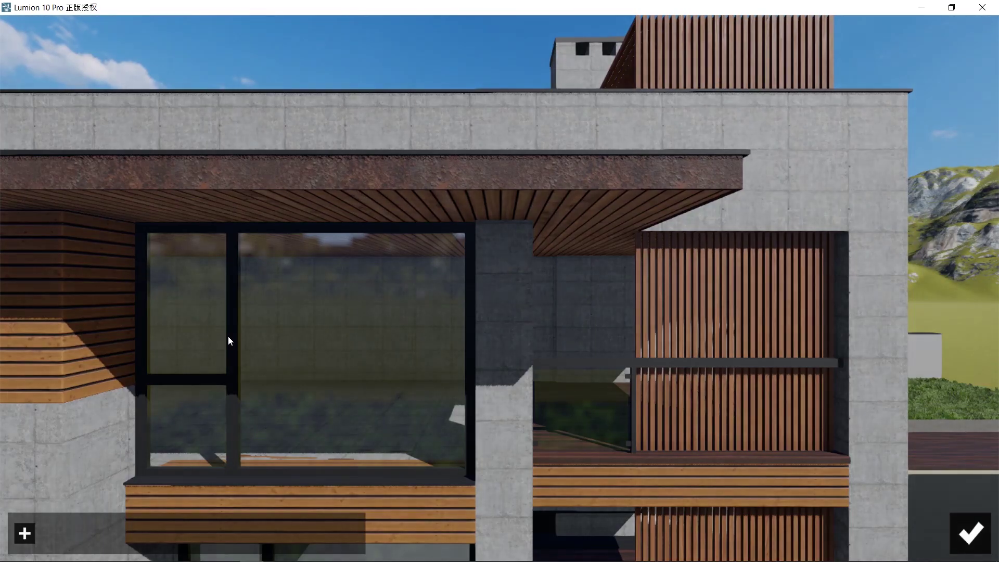
{"action": "left_click", "coordinate": [24, 534]}
{"action": "left_click", "coordinate": [339, 364]}
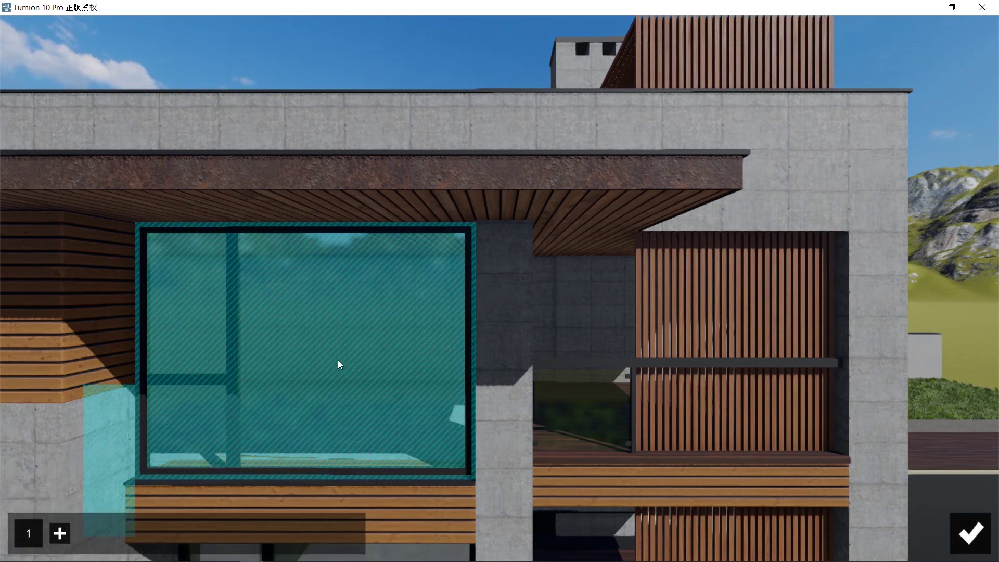
{"action": "left_click", "coordinate": [30, 531]}
{"action": "left_click", "coordinate": [201, 338]}
{"action": "left_click", "coordinate": [60, 533]}
{"action": "left_click", "coordinate": [591, 419]}
{"action": "left_click", "coordinate": [96, 533]}
{"action": "left_click", "coordinate": [772, 502]}
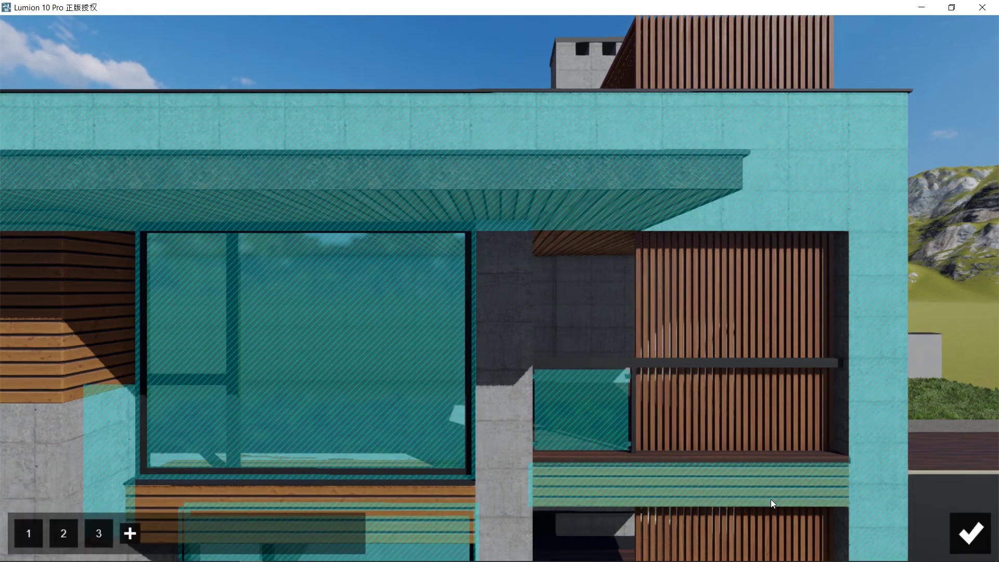
{"action": "left_click", "coordinate": [101, 531]}
{"action": "left_click", "coordinate": [968, 532]}
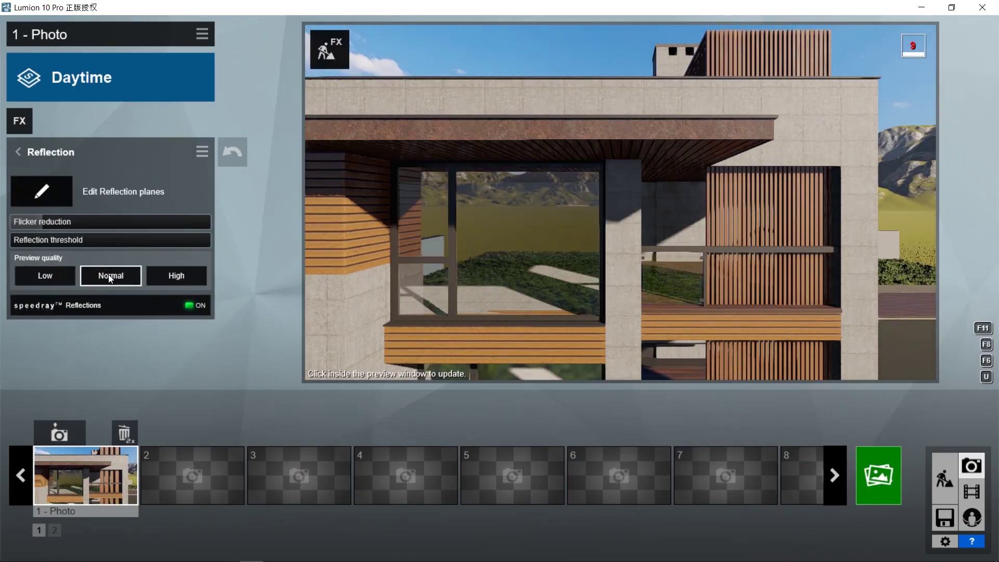
{"action": "left_click", "coordinate": [583, 261]}
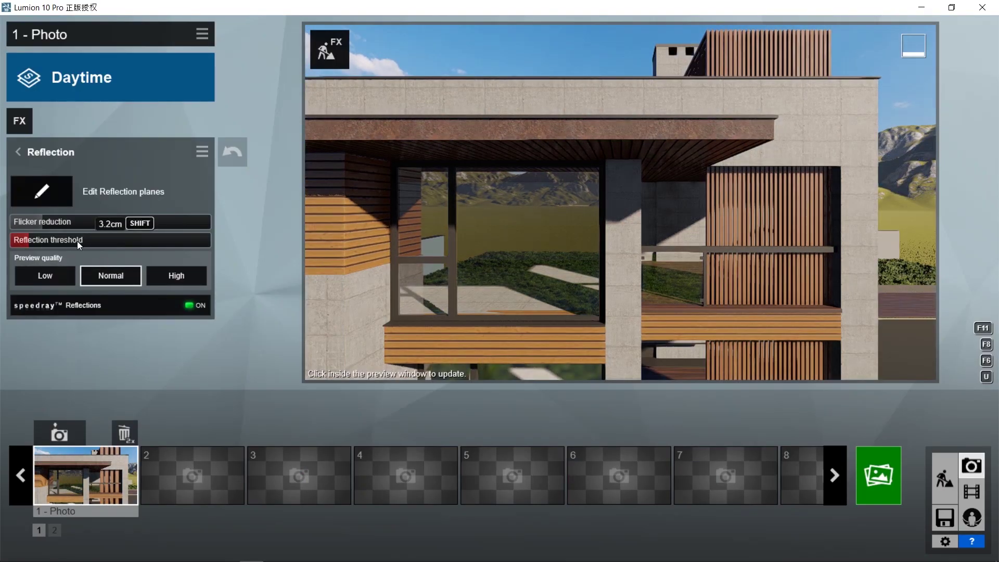
Test a higher reflection threshold, return it to its minimum, reduce flicker reduction to near zero and refresh the preview.
{"action": "left_click_drag", "start_coordinate": [77, 242], "coordinate": [158, 240]}
{"action": "left_click", "coordinate": [486, 238]}
{"action": "left_click_drag", "start_coordinate": [44, 245], "coordinate": [10, 240]}
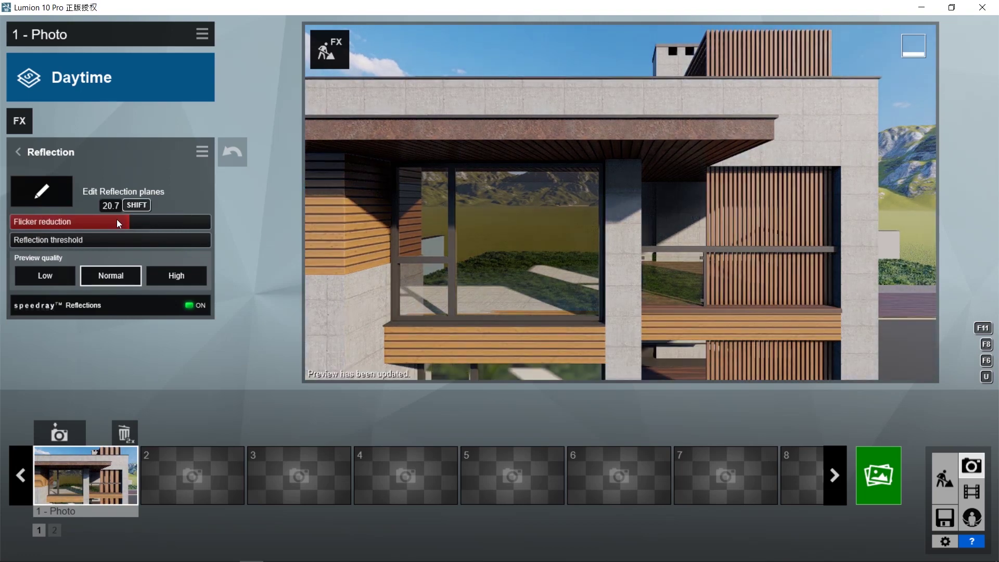
{"action": "left_click_drag", "start_coordinate": [116, 219], "coordinate": [0, 225]}
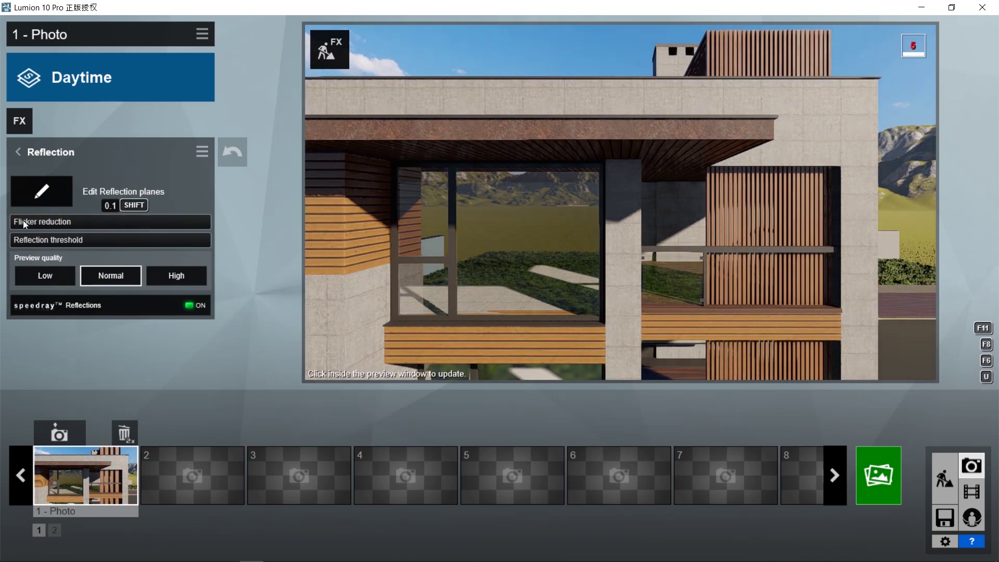
{"action": "left_click", "coordinate": [622, 255]}
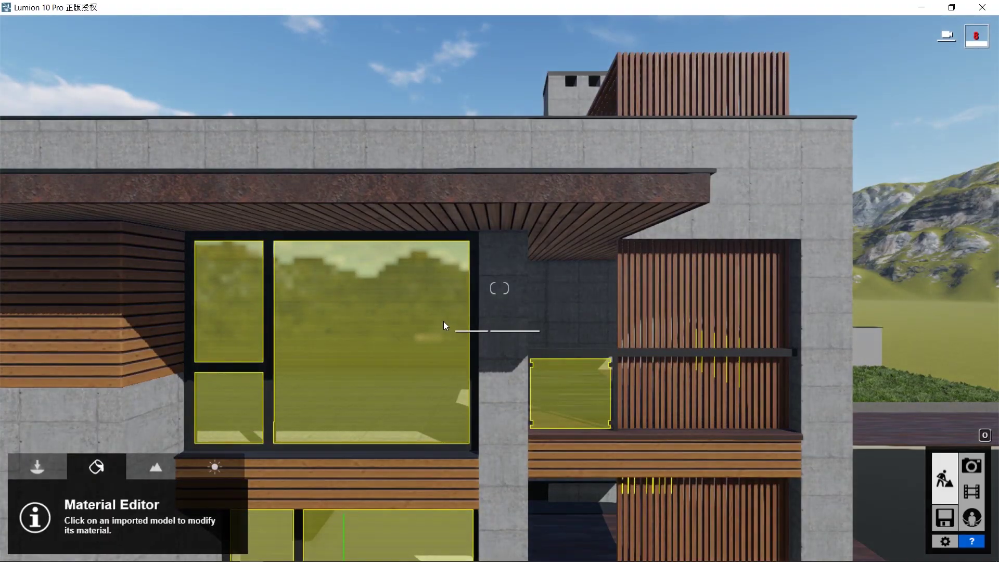
Adjust the window glass material, save the change and return to the photo view.
{"action": "left_click", "coordinate": [443, 321]}
{"action": "left_click", "coordinate": [935, 527]}
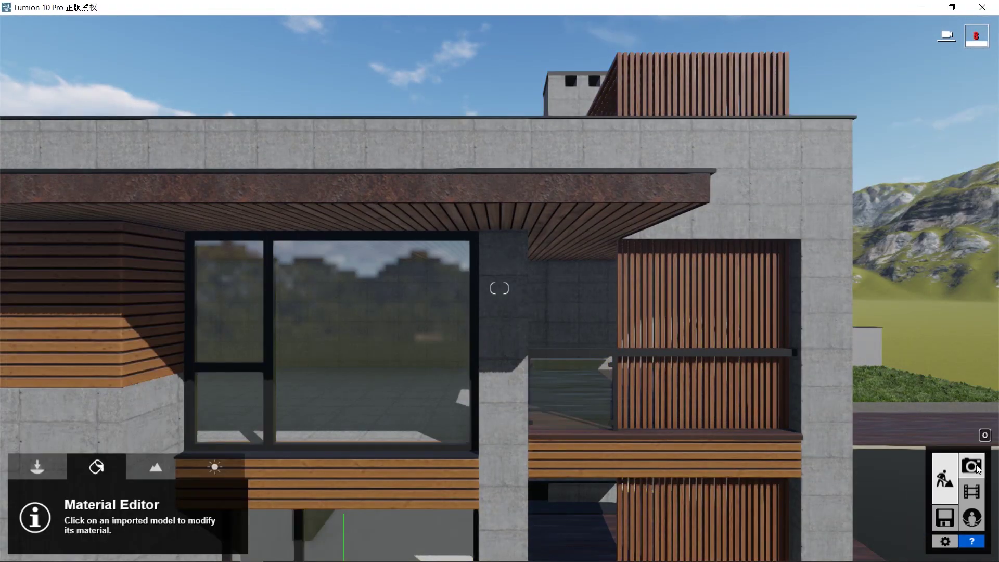
{"action": "left_click", "coordinate": [971, 465]}
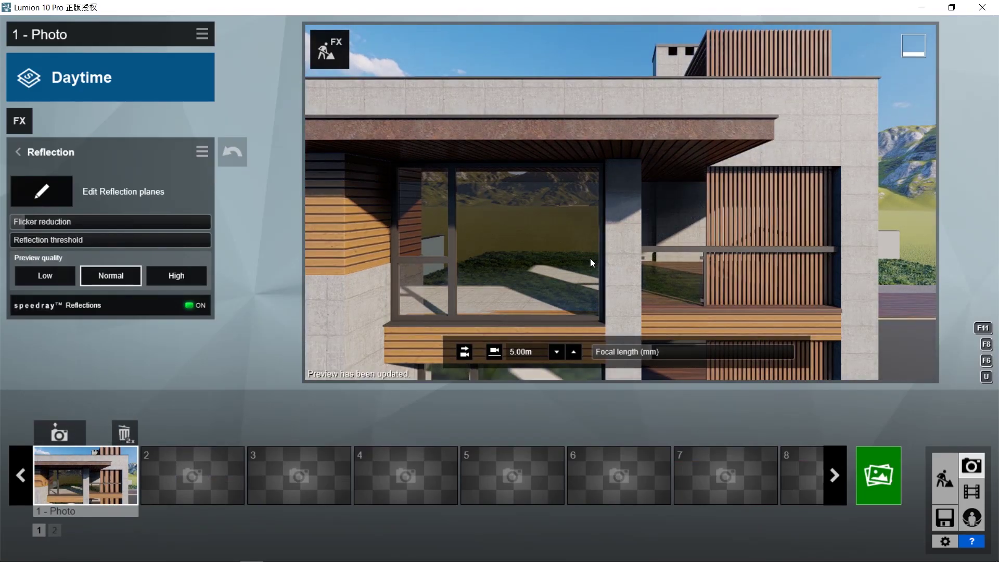
Open the Real Skies effect, rotate the sky to a higher heading and refresh the preview.
{"action": "left_click", "coordinate": [177, 163]}
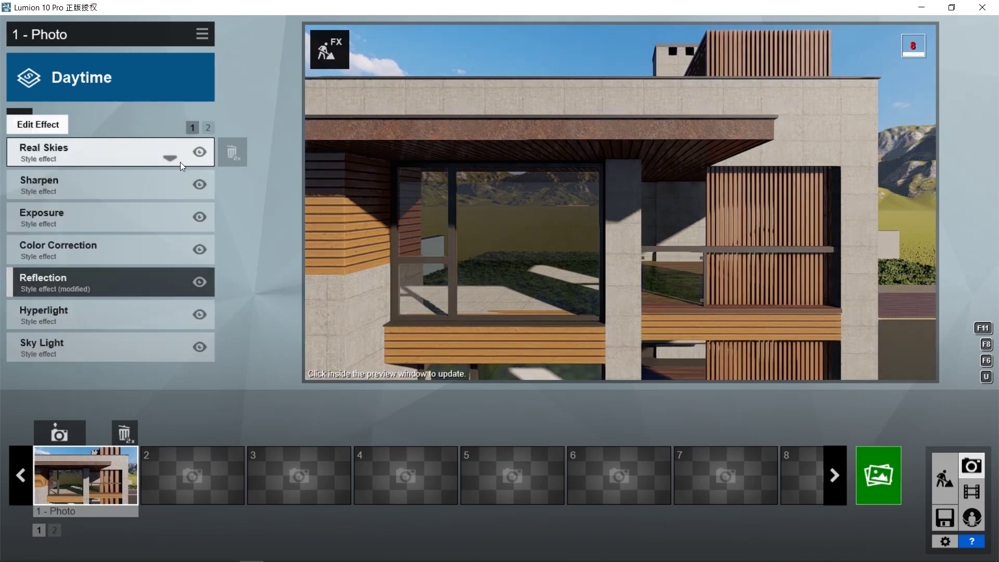
{"action": "left_click", "coordinate": [94, 152]}
{"action": "left_click_drag", "start_coordinate": [110, 227], "coordinate": [160, 229]}
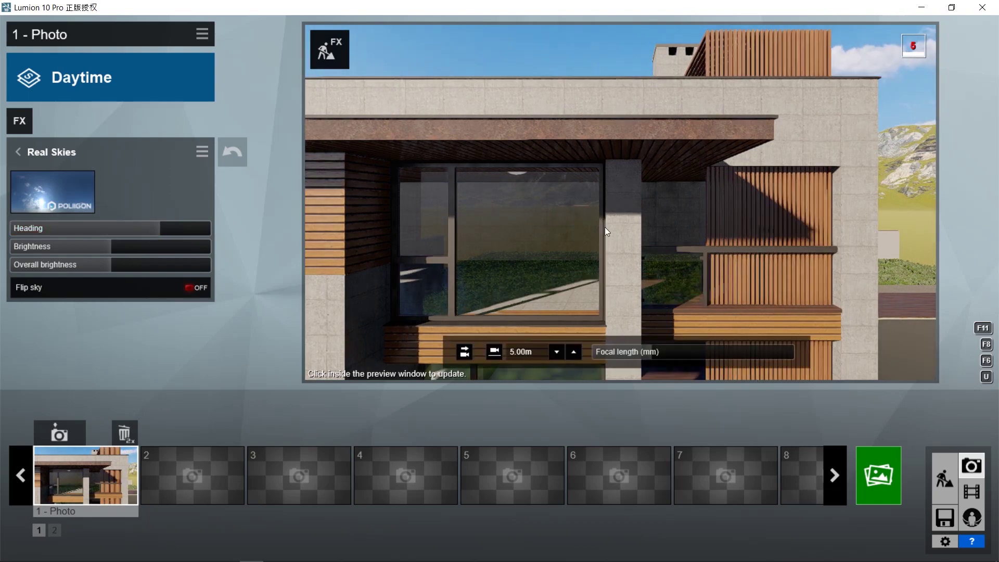
{"action": "left_click", "coordinate": [604, 227]}
Try a different real sky with its heading at about 47.9° and refresh the preview.
{"action": "left_click", "coordinate": [71, 190]}
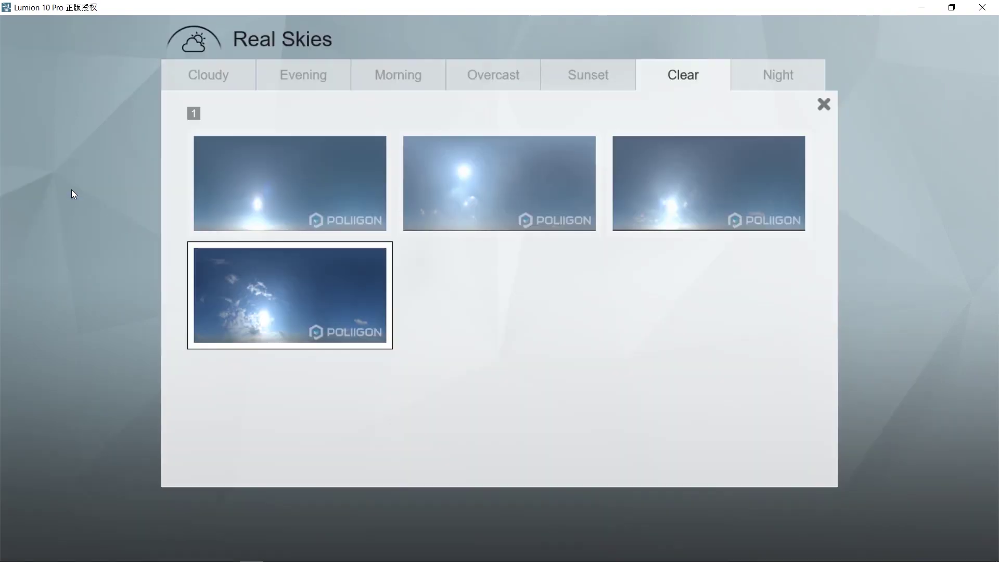
{"action": "left_click", "coordinate": [459, 187]}
{"action": "left_click_drag", "start_coordinate": [156, 228], "coordinate": [96, 218]}
{"action": "left_click", "coordinate": [544, 207]}
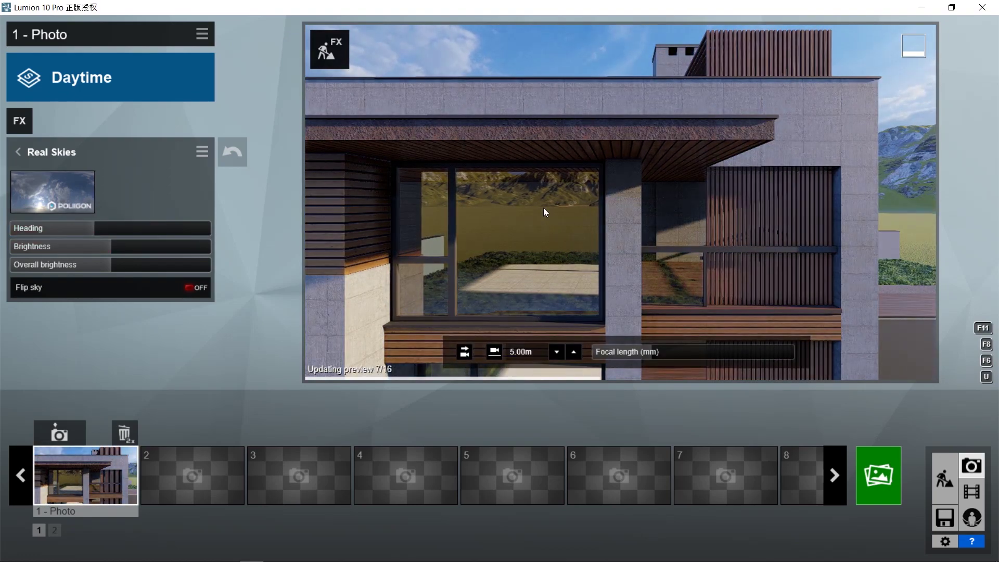
{"action": "left_click", "coordinate": [139, 230]}
{"action": "mouse_move", "coordinate": [139, 230]}
{"action": "left_mouse_down"}
{"action": "mouse_move", "coordinate": [169, 232]}
{"action": "mouse_move", "coordinate": [139, 233]}
{"action": "left_mouse_up"}
{"action": "left_click", "coordinate": [558, 241]}
{"action": "left_click", "coordinate": [509, 227]}
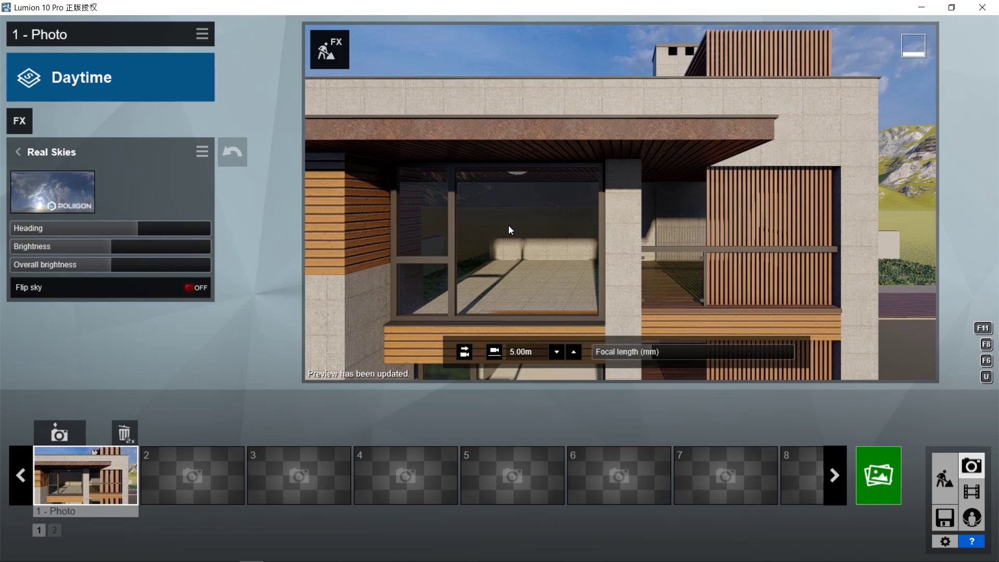
Give the window frames' graphite metal a low reflectivity and a slight black colorization, and save the material.
{"action": "left_click", "coordinate": [944, 478]}
{"action": "left_click", "coordinate": [267, 382]}
{"action": "left_click", "coordinate": [56, 358]}
{"action": "left_click", "coordinate": [36, 317]}
{"action": "left_click_drag", "start_coordinate": [291, 331], "coordinate": [291, 398]}
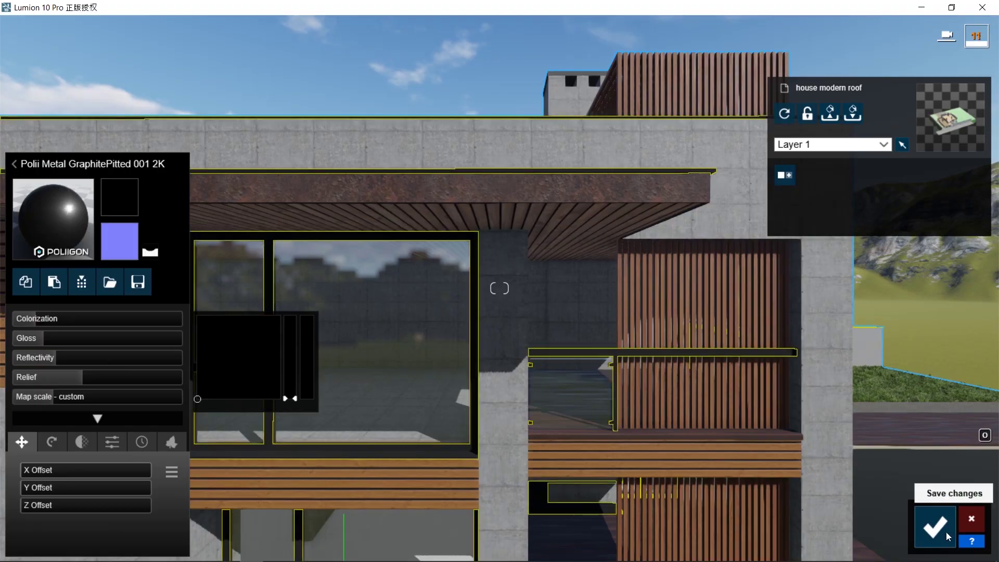
{"action": "left_click", "coordinate": [948, 536]}
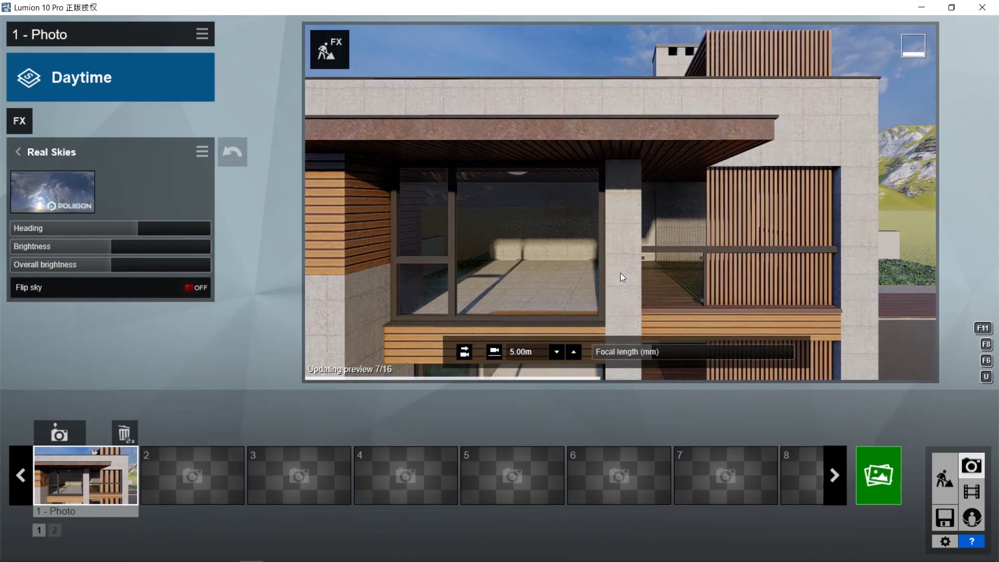
Try the second Overcast sky, replace it with the third one and refresh the photo preview.
{"action": "left_click", "coordinate": [85, 192]}
{"action": "left_click", "coordinate": [494, 74]}
{"action": "left_click", "coordinate": [482, 189]}
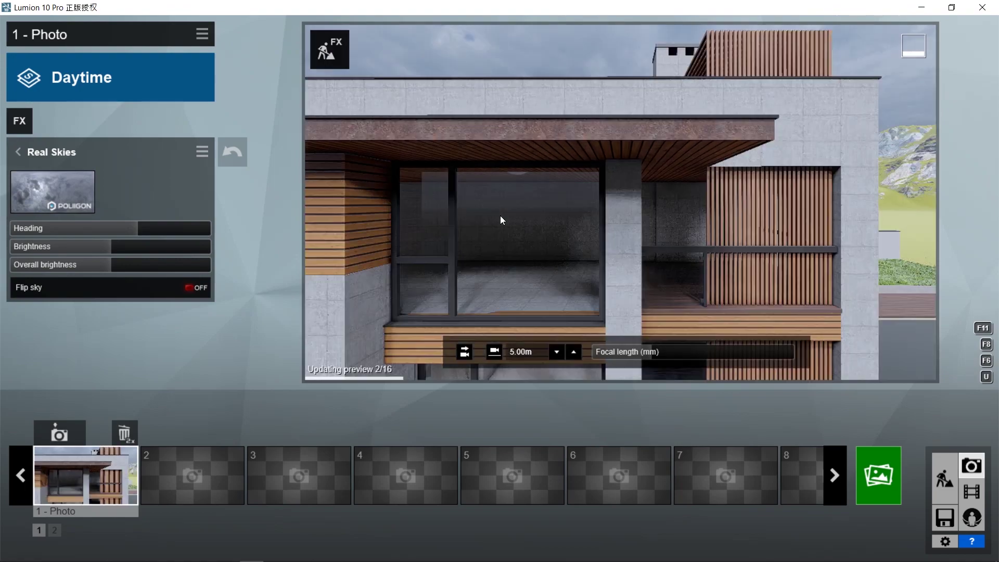
{"action": "mouse_move", "coordinate": [133, 230]}
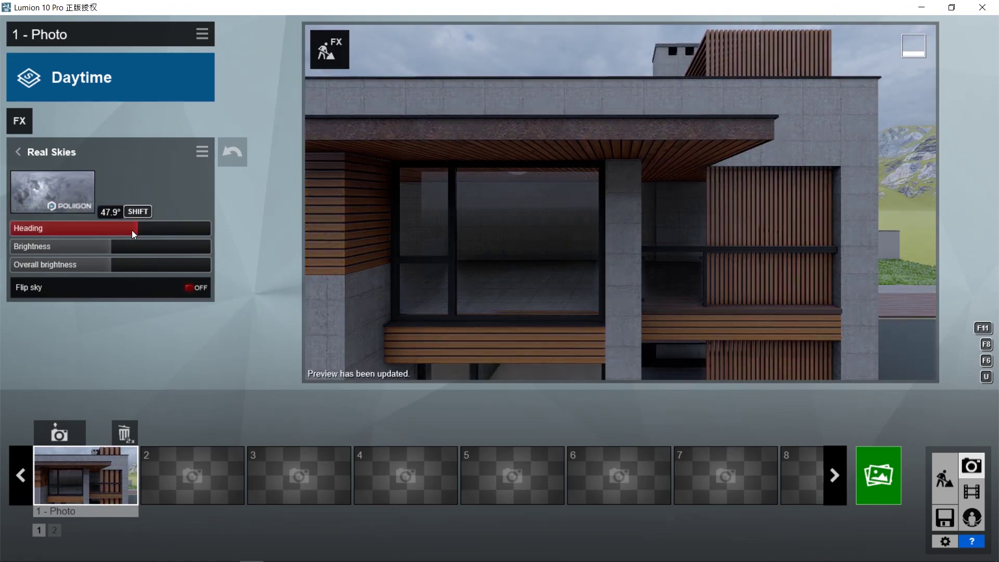
{"action": "left_click", "coordinate": [54, 194]}
{"action": "left_click", "coordinate": [695, 184]}
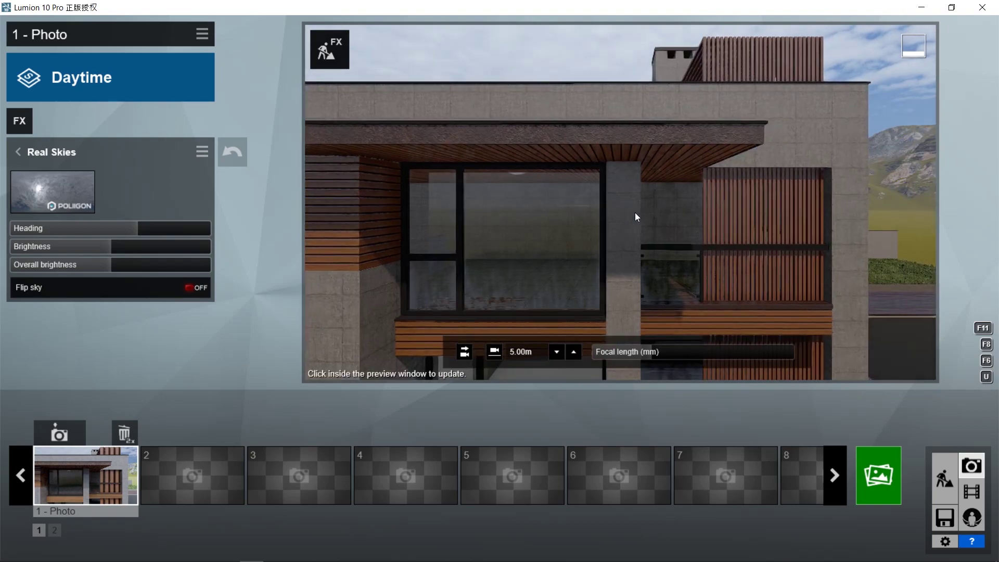
{"action": "left_click", "coordinate": [608, 208]}
Set the Real Skies heading to 77.1° and refresh the preview.
{"action": "mouse_move", "coordinate": [137, 230]}
{"action": "mouse_move", "coordinate": [136, 228]}
{"action": "left_mouse_down"}
{"action": "mouse_move", "coordinate": [151, 228]}
{"action": "mouse_move", "coordinate": [90, 226]}
{"action": "mouse_move", "coordinate": [154, 232]}
{"action": "left_mouse_up"}
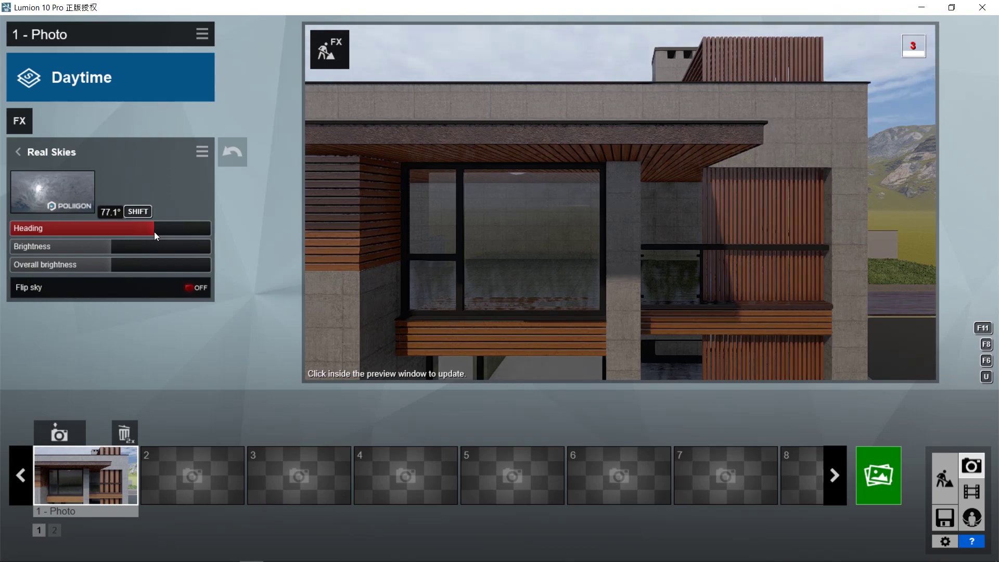
{"action": "left_click", "coordinate": [594, 212]}
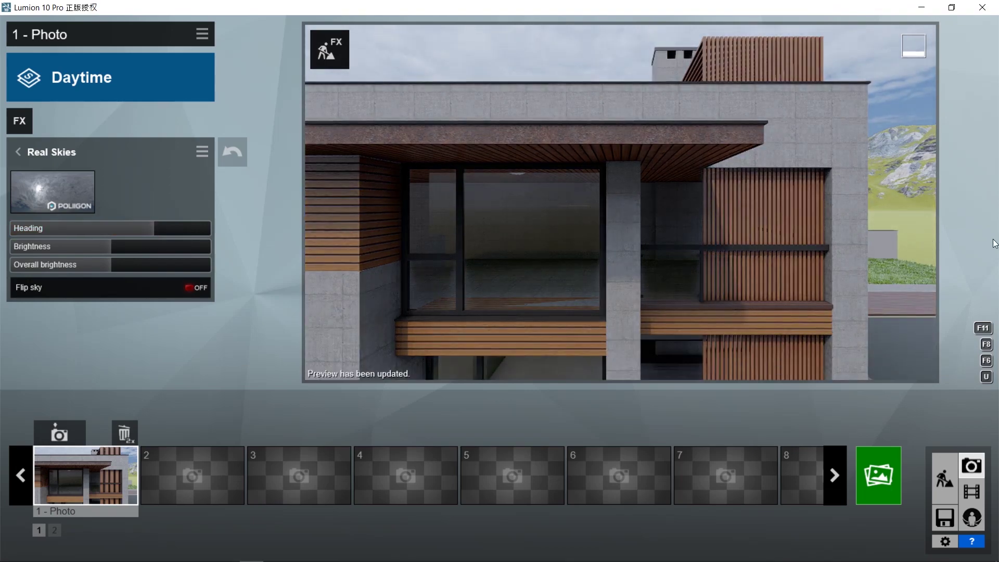
Place three acacia trees from the Nature library on the lawn beside the house.
{"action": "left_click", "coordinate": [954, 462]}
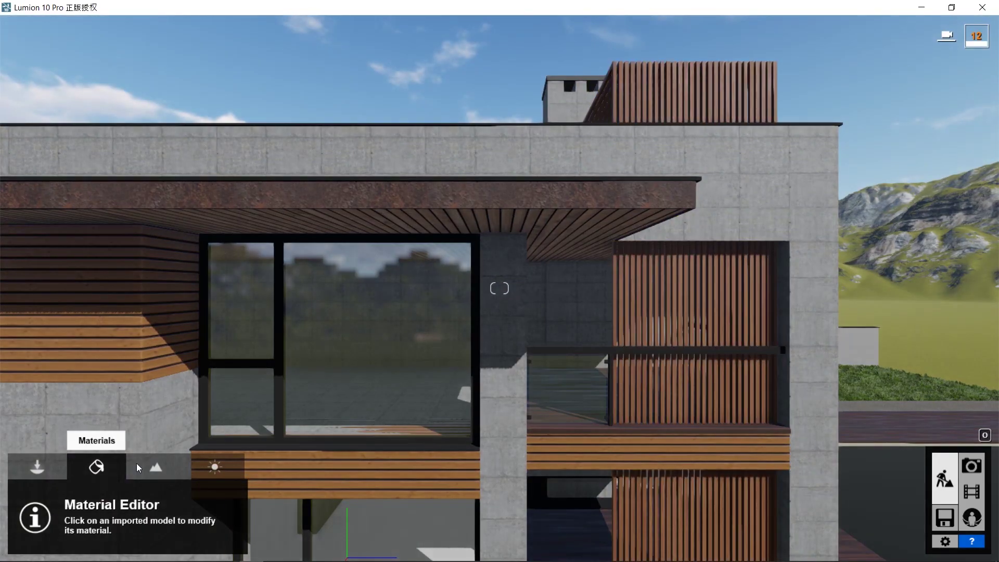
{"action": "left_click", "coordinate": [37, 467]}
{"action": "left_click", "coordinate": [114, 498]}
{"action": "key", "text": "d"}
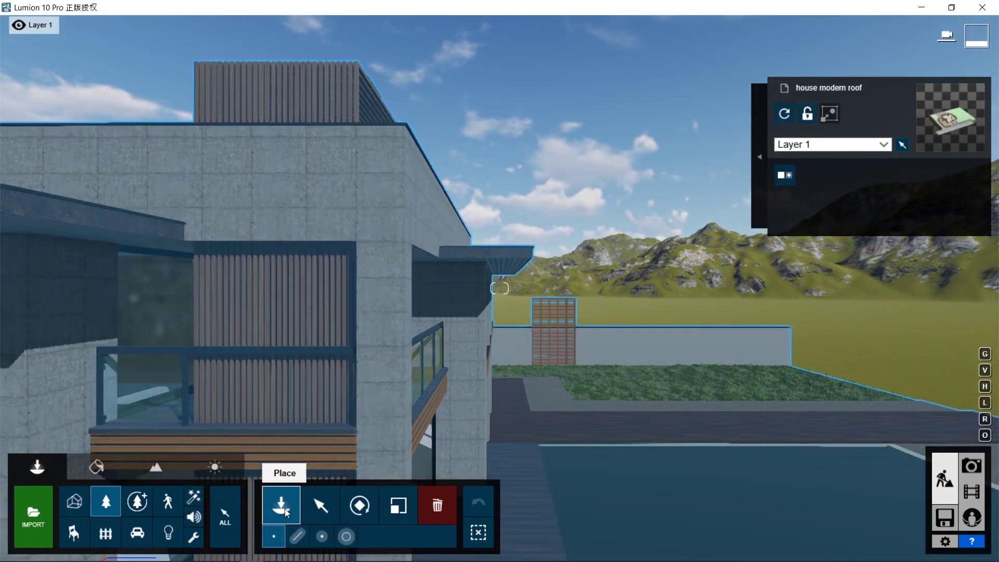
{"action": "left_click", "coordinate": [281, 505]}
{"action": "left_click", "coordinate": [588, 400]}
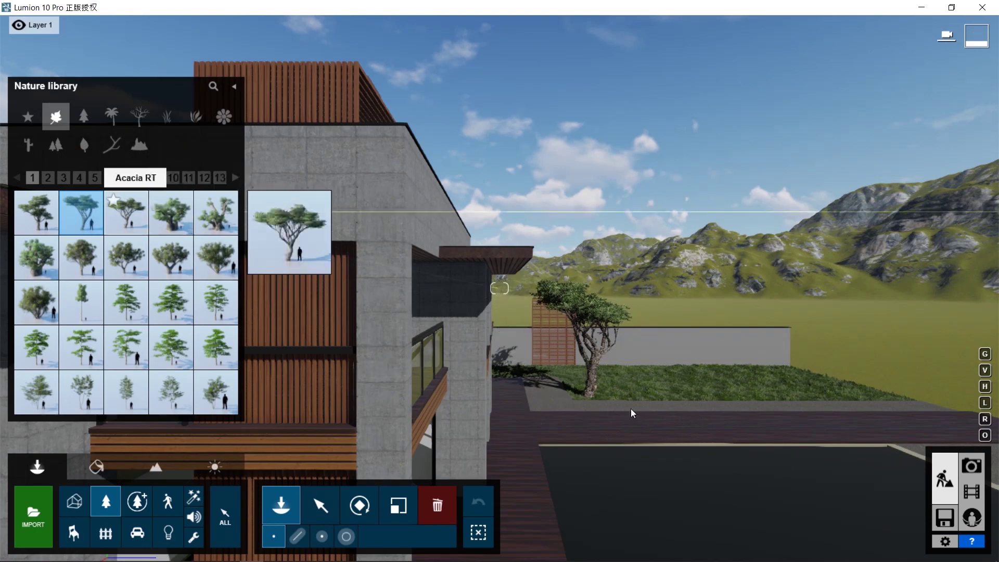
{"action": "left_click", "coordinate": [126, 212]}
{"action": "left_click", "coordinate": [640, 375]}
{"action": "left_click", "coordinate": [514, 376]}
Restore the camera view of photo 1 and return to placing nature objects.
{"action": "left_click", "coordinate": [971, 465]}
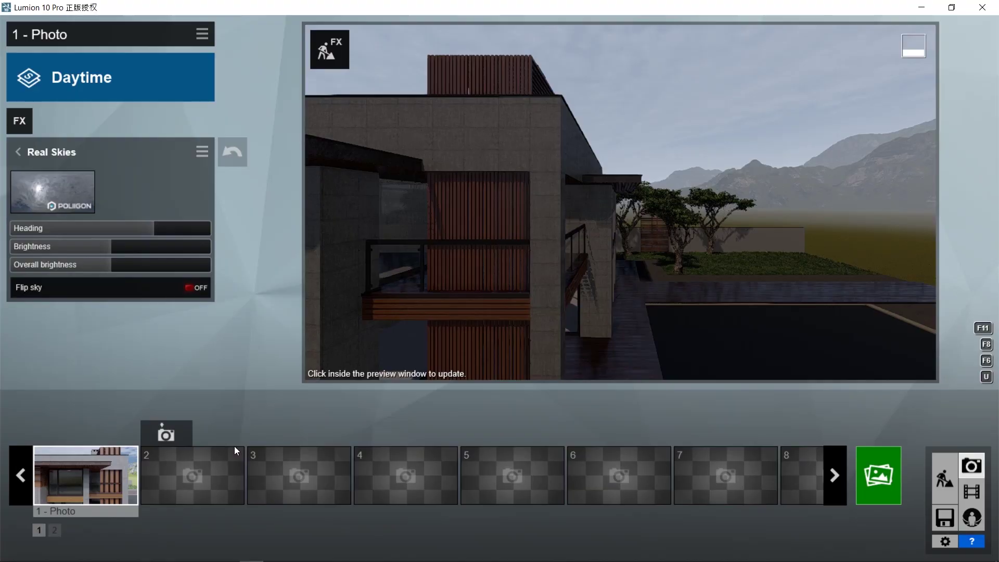
{"action": "left_click", "coordinate": [104, 483]}
{"action": "left_click", "coordinate": [949, 479]}
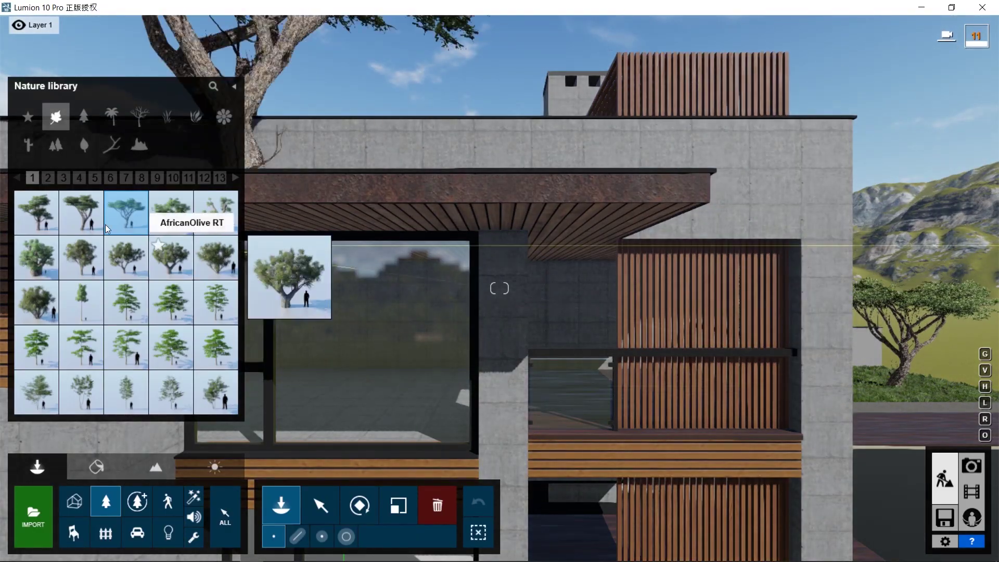
Place another tree and Azalea RT Patch shrubs on the lawn beside the house, checking them in the photo preview.
{"action": "left_click", "coordinate": [36, 212]}
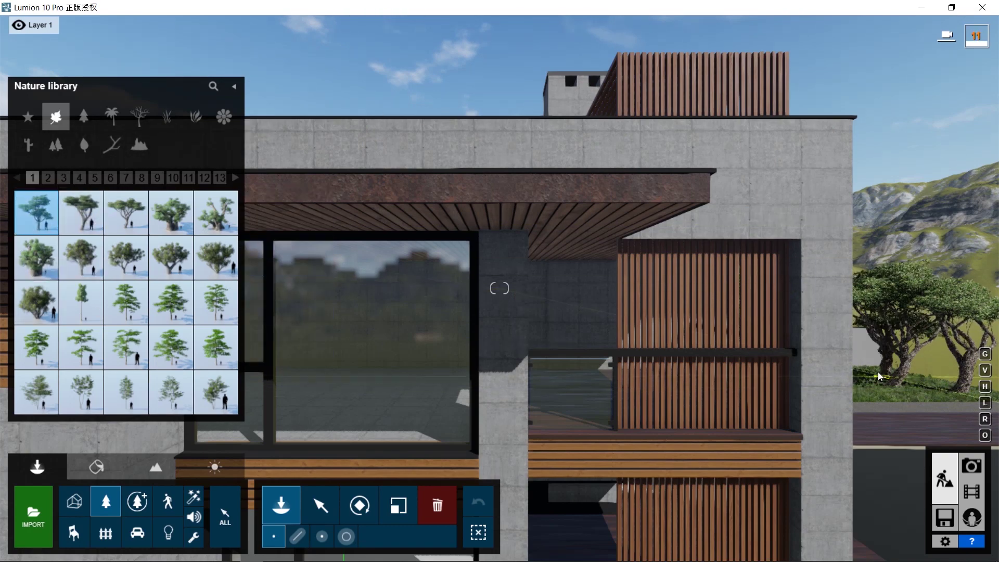
{"action": "left_click", "coordinate": [167, 116]}
{"action": "left_click", "coordinate": [195, 117]}
{"action": "left_click", "coordinate": [170, 257]}
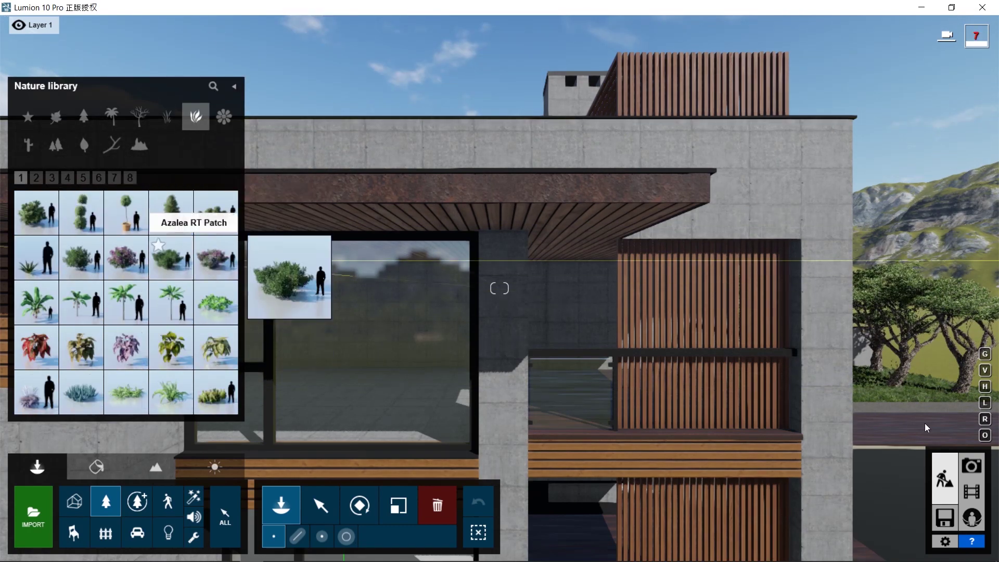
{"action": "left_click", "coordinate": [982, 476]}
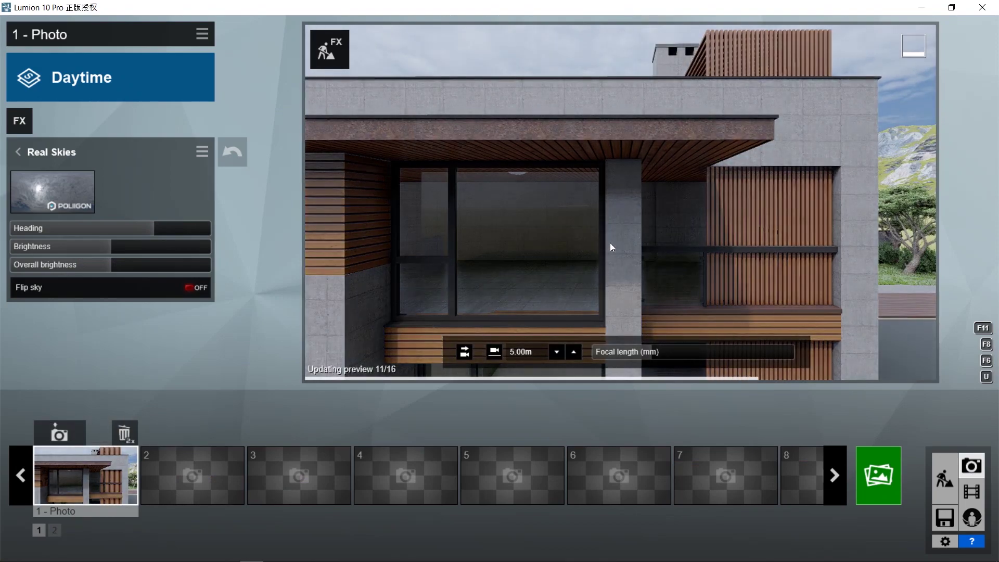
{"action": "left_click", "coordinate": [945, 478]}
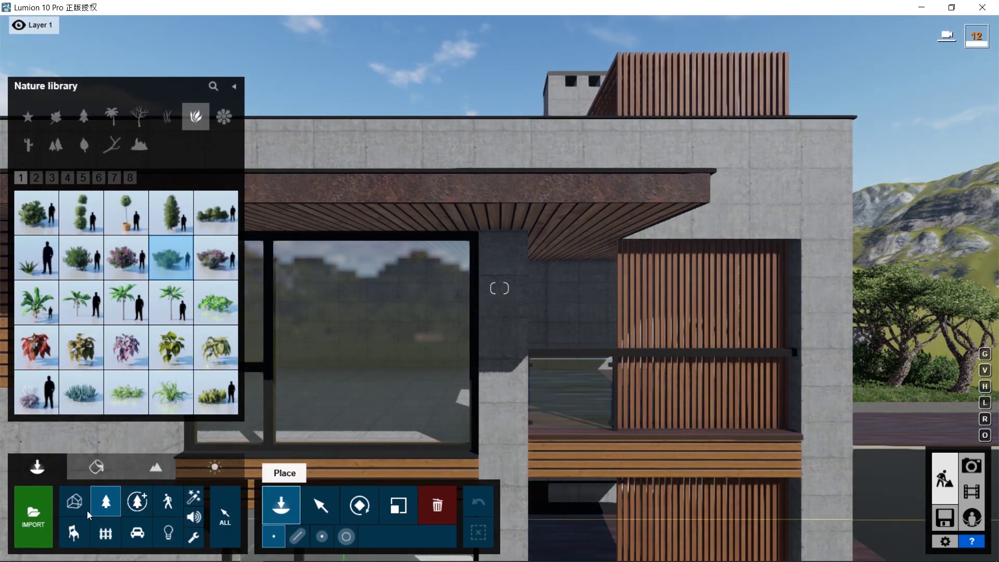
Apply a dark blue water material from the material library to the pool surface beside the house and save it.
{"action": "left_click", "coordinate": [97, 465]}
{"action": "left_click", "coordinate": [208, 262]}
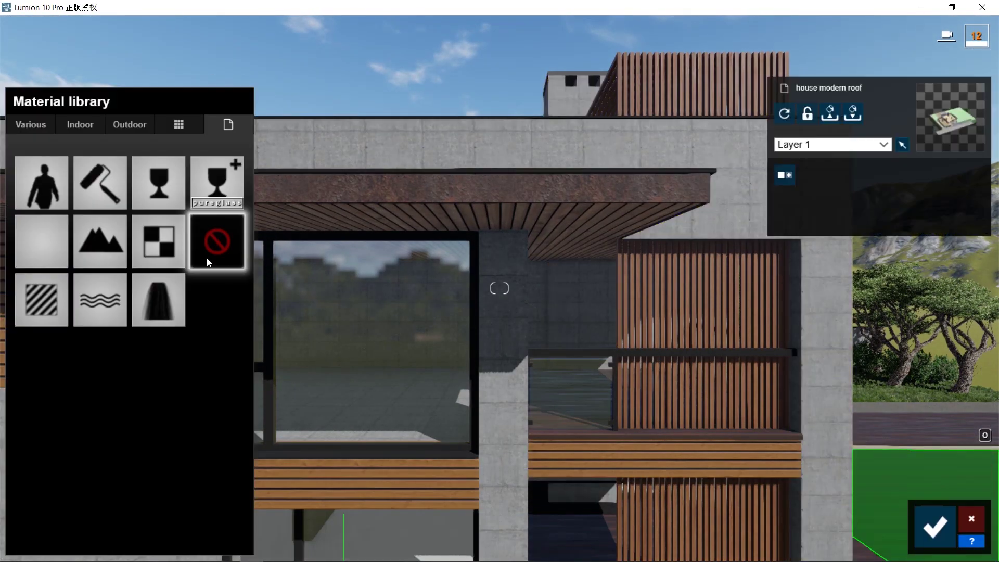
{"action": "left_click", "coordinate": [89, 302]}
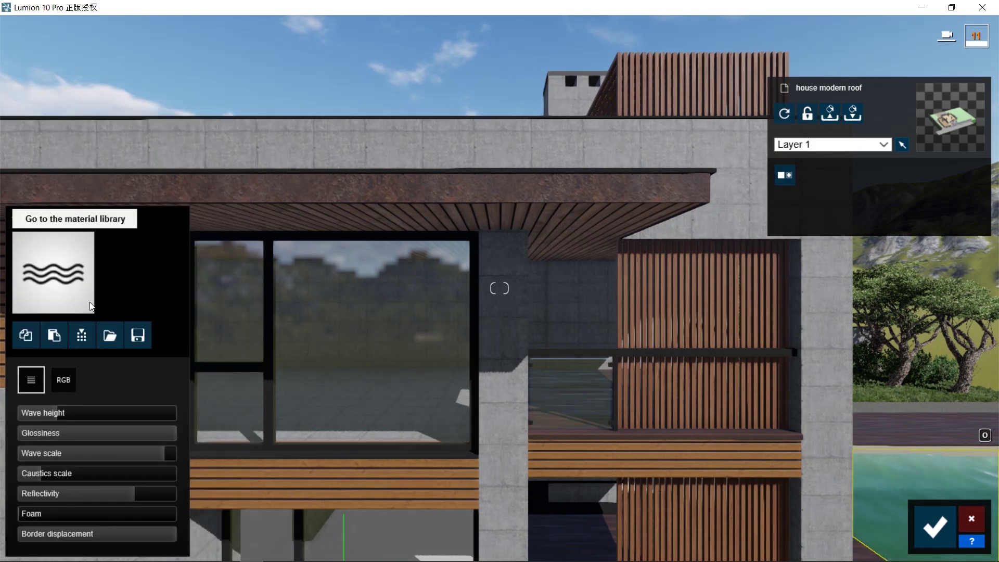
{"action": "left_click", "coordinate": [55, 268]}
{"action": "left_click", "coordinate": [232, 167]}
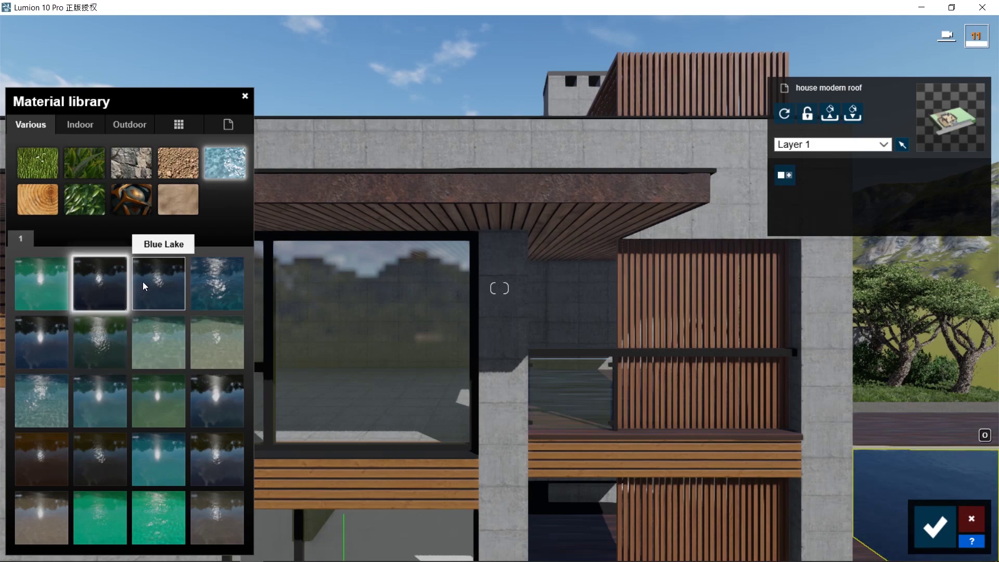
{"action": "left_click", "coordinate": [935, 526]}
Restore the camera view of photo 1 and refresh its preview.
{"action": "left_click", "coordinate": [971, 465]}
{"action": "left_click", "coordinate": [86, 474]}
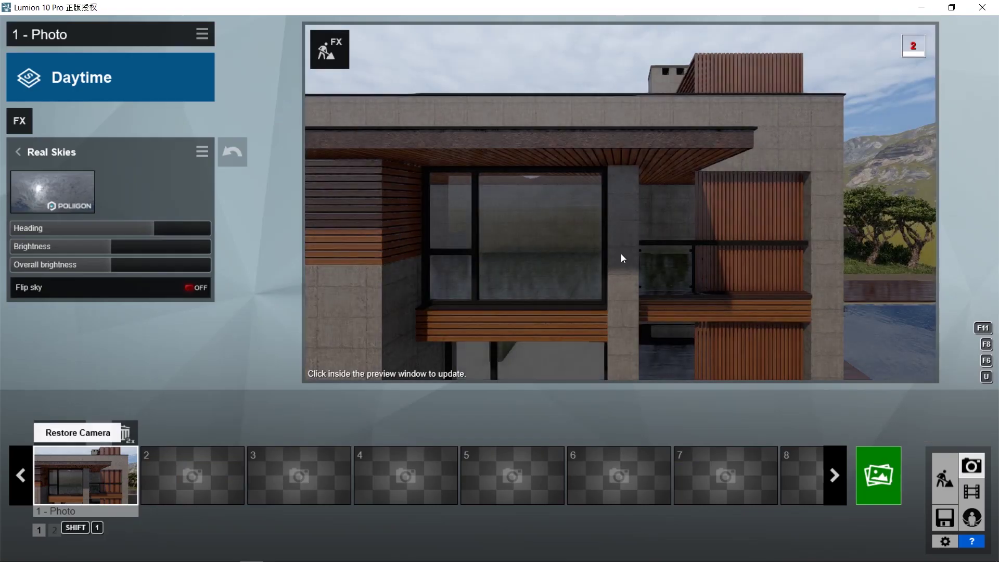
{"action": "left_click", "coordinate": [660, 239]}
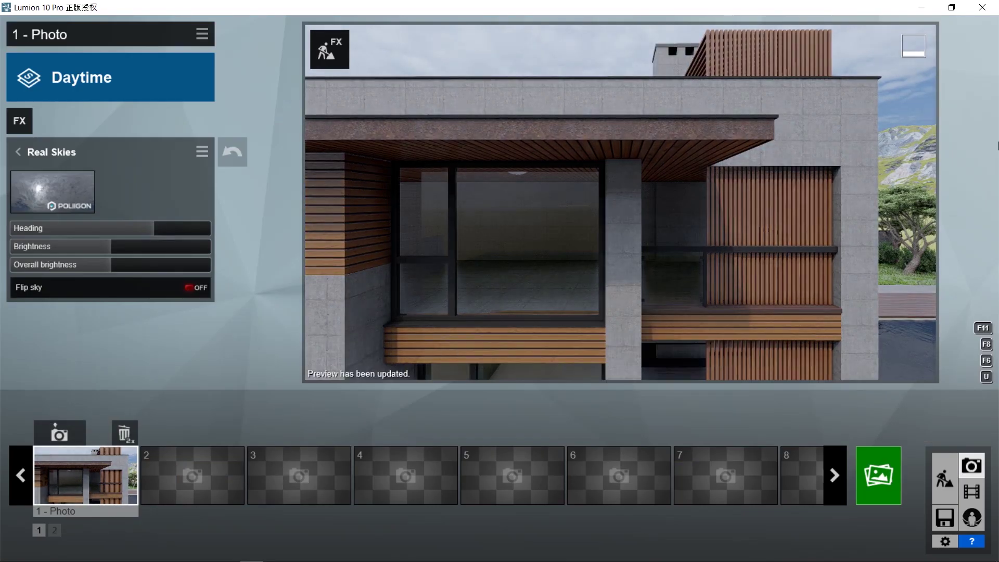
Try a Color Correction high limit of 0.8, refresh the preview, and settle on 0.9.
{"action": "left_click", "coordinate": [18, 151]}
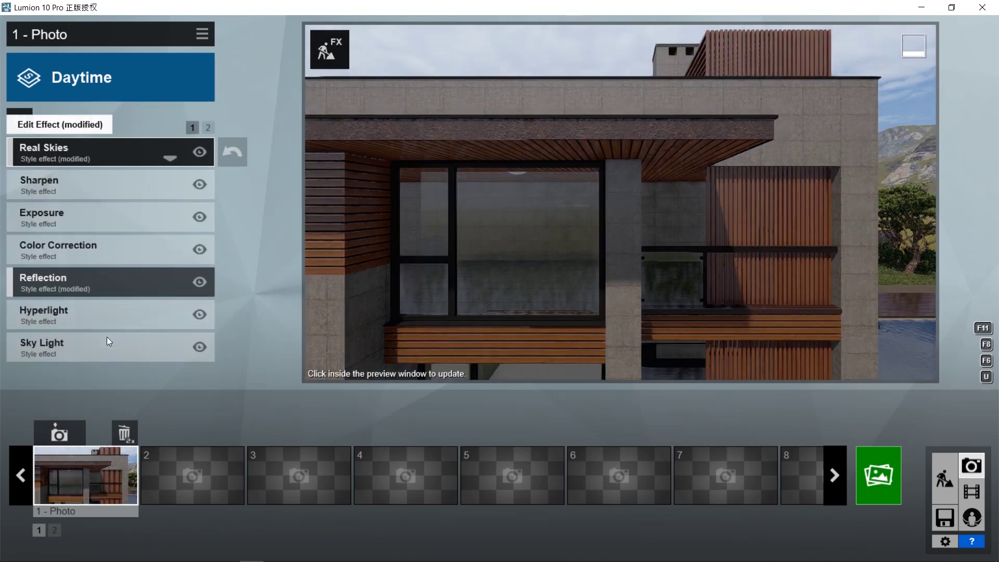
{"action": "left_click", "coordinate": [121, 248]}
{"action": "left_click_drag", "start_coordinate": [196, 320], "coordinate": [170, 324]}
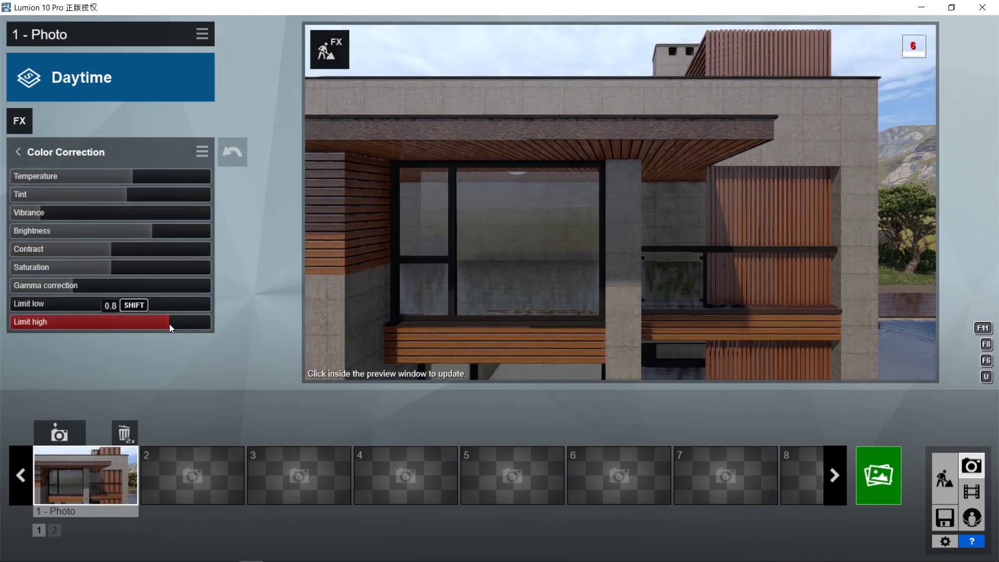
{"action": "left_click", "coordinate": [633, 258]}
{"action": "left_click", "coordinate": [183, 321]}
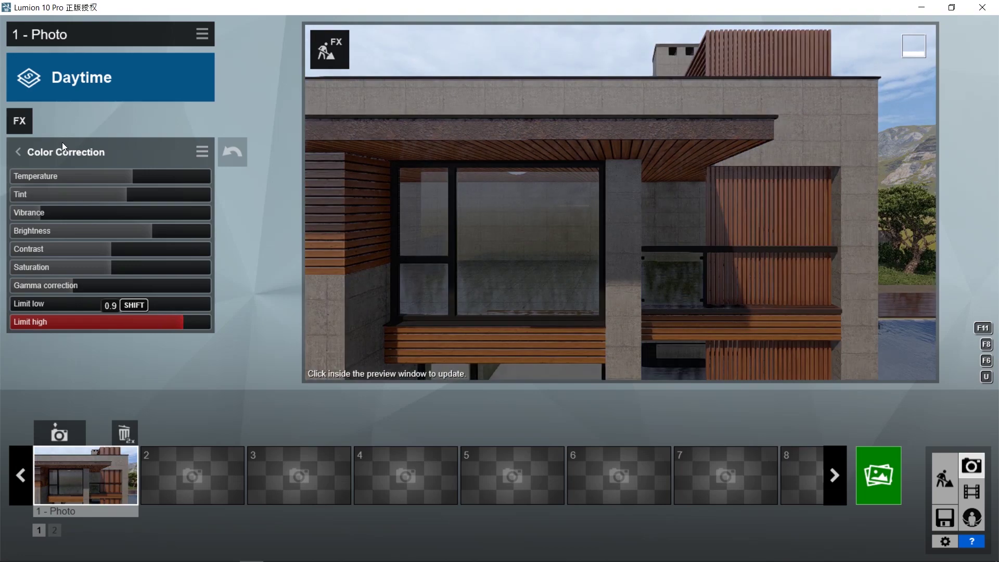
Set the Shadow effect's Interior / Exterior value to its maximum and refresh the photo preview.
{"action": "left_click", "coordinate": [17, 152]}
{"action": "left_click", "coordinate": [207, 128]}
{"action": "left_click", "coordinate": [79, 155]}
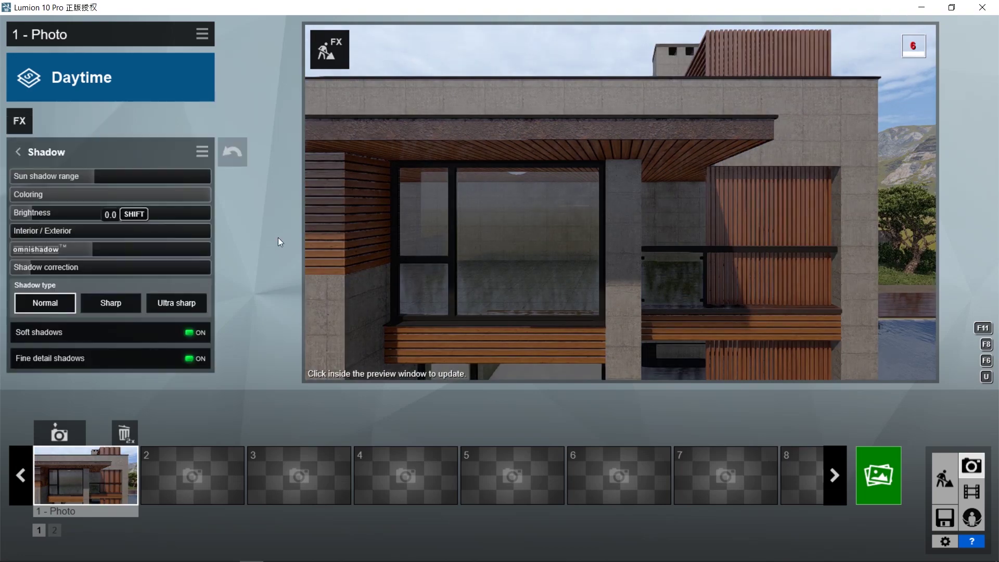
{"action": "left_click", "coordinate": [601, 214]}
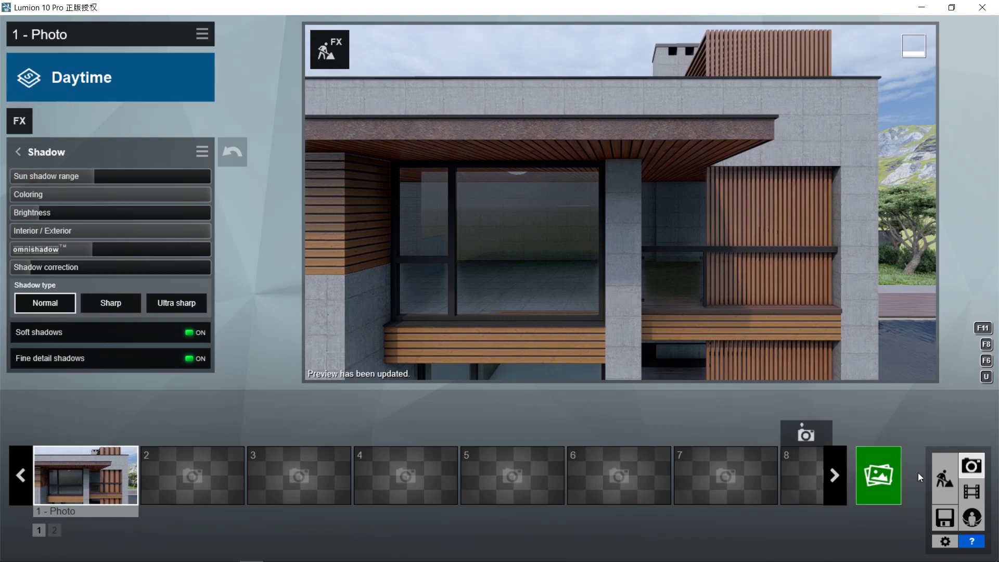
Approach the upper-floor slatted facade in build mode, browse the Nature library's plant pages and choose Begonia 002.
{"action": "left_click", "coordinate": [942, 480]}
{"action": "key", "text": "w"}
{"action": "mouse_move", "coordinate": [716, 488]}
{"action": "right_mouse_down"}
{"action": "mouse_move", "coordinate": [715, 541]}
{"action": "mouse_move", "coordinate": [716, 489]}
{"action": "right_mouse_up"}
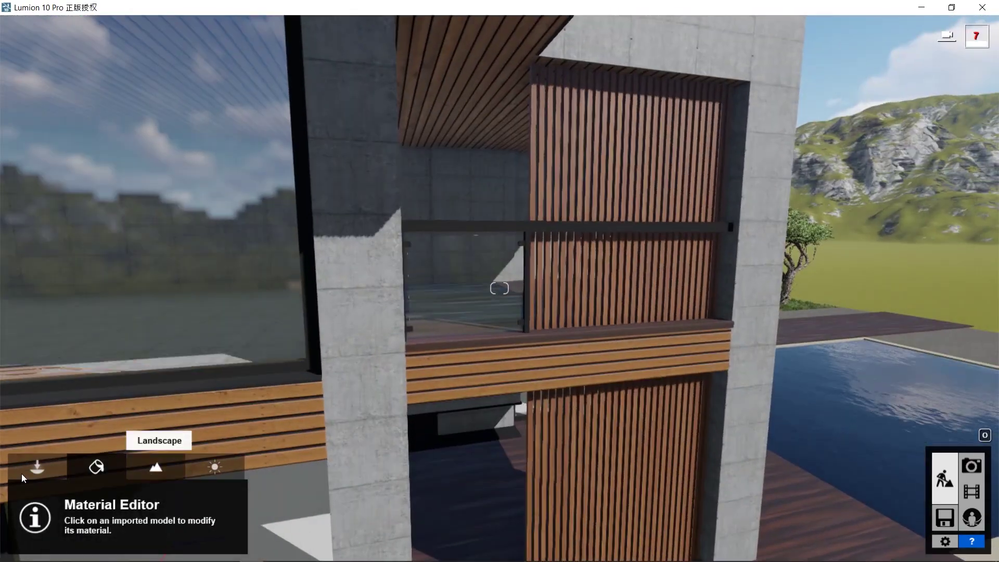
{"action": "left_click", "coordinate": [39, 466]}
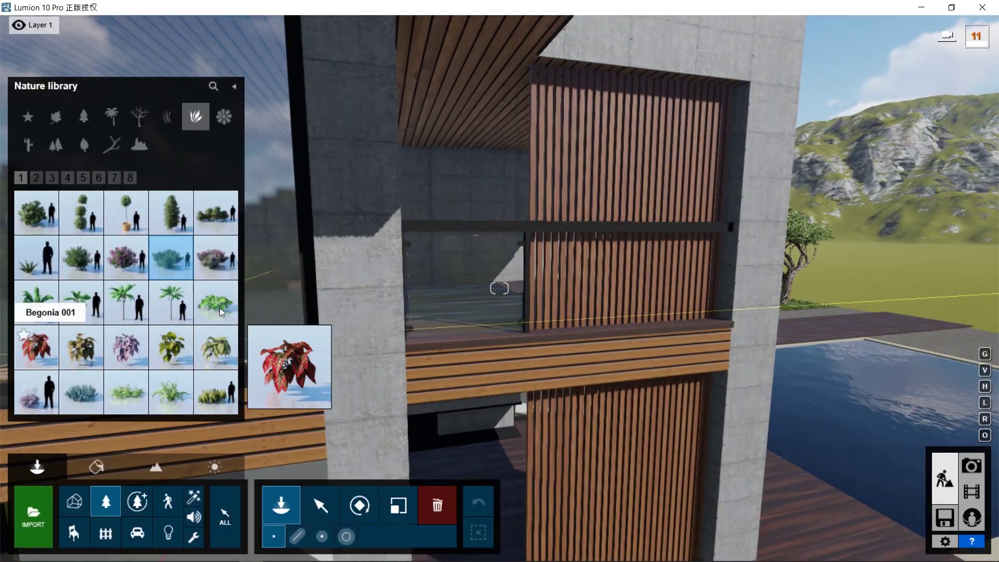
{"action": "left_click", "coordinate": [36, 177]}
{"action": "left_click", "coordinate": [50, 177]}
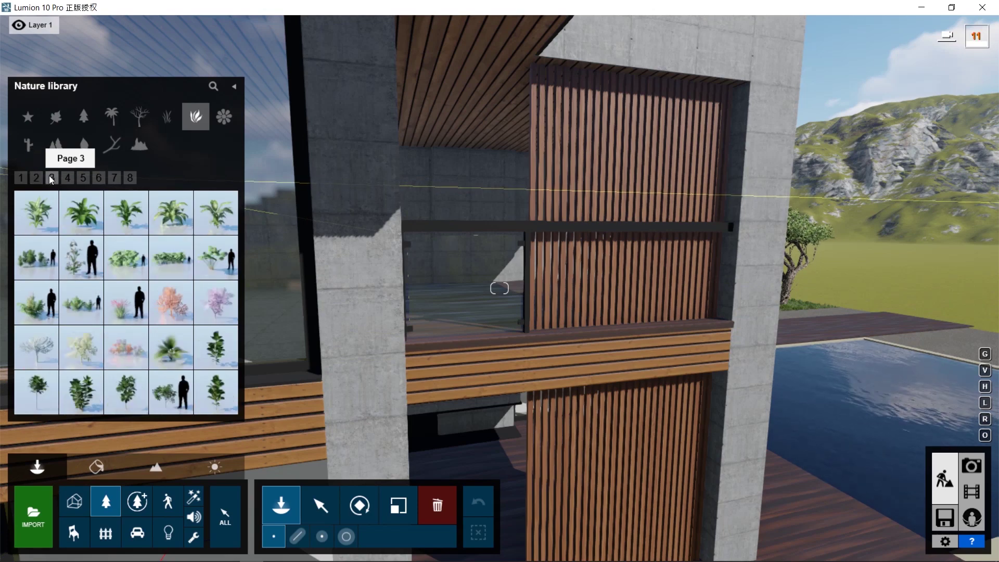
{"action": "left_click", "coordinate": [67, 178]}
{"action": "left_click", "coordinate": [82, 177]}
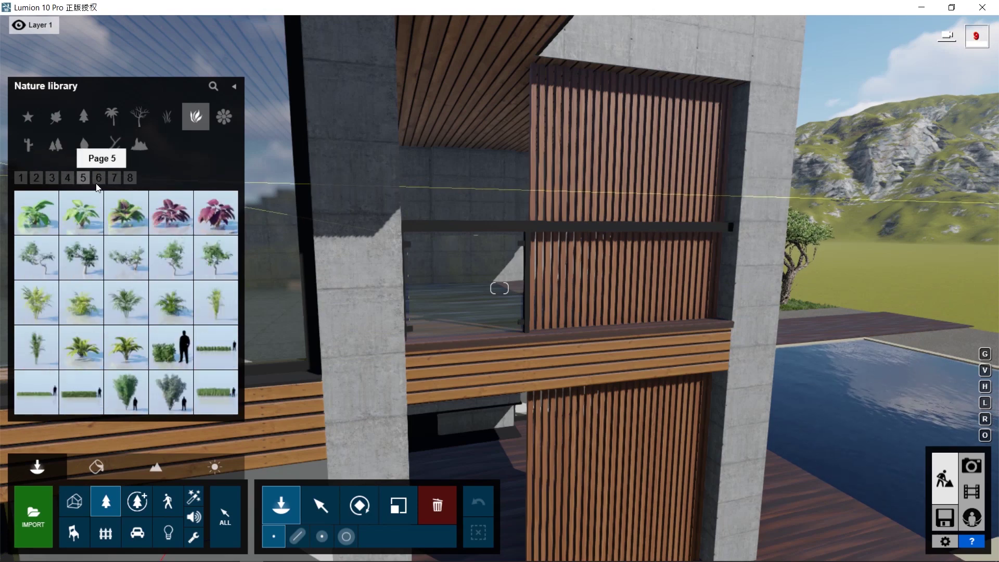
{"action": "left_click", "coordinate": [21, 177]}
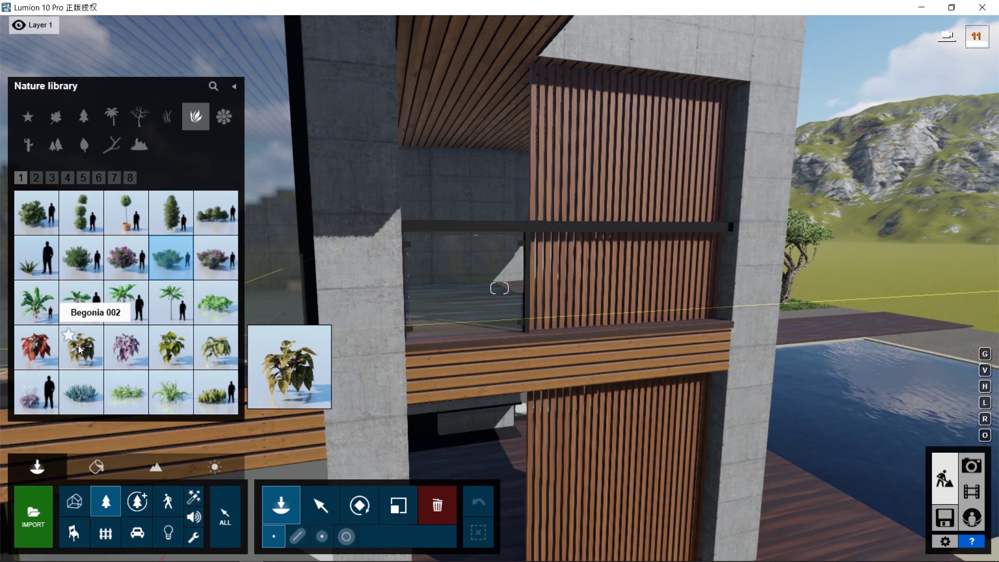
{"action": "left_click", "coordinate": [79, 348]}
Place Begonia 002 plants like a climber across the balcony ledge, railing and wooden slats of the upper floor.
{"action": "key", "text": "w"}
{"action": "right_click_drag", "start_coordinate": [548, 339], "coordinate": [575, 397]}
{"action": "left_click", "coordinate": [541, 411]}
{"action": "left_click", "coordinate": [685, 388]}
{"action": "left_click", "coordinate": [615, 357]}
{"action": "left_click", "coordinate": [569, 312]}
{"action": "left_click", "coordinate": [660, 285]}
{"action": "left_click", "coordinate": [567, 204]}
{"action": "left_click", "coordinate": [689, 209]}
{"action": "left_click", "coordinate": [755, 218]}
{"action": "left_click", "coordinate": [627, 206]}
{"action": "left_click", "coordinate": [698, 83]}
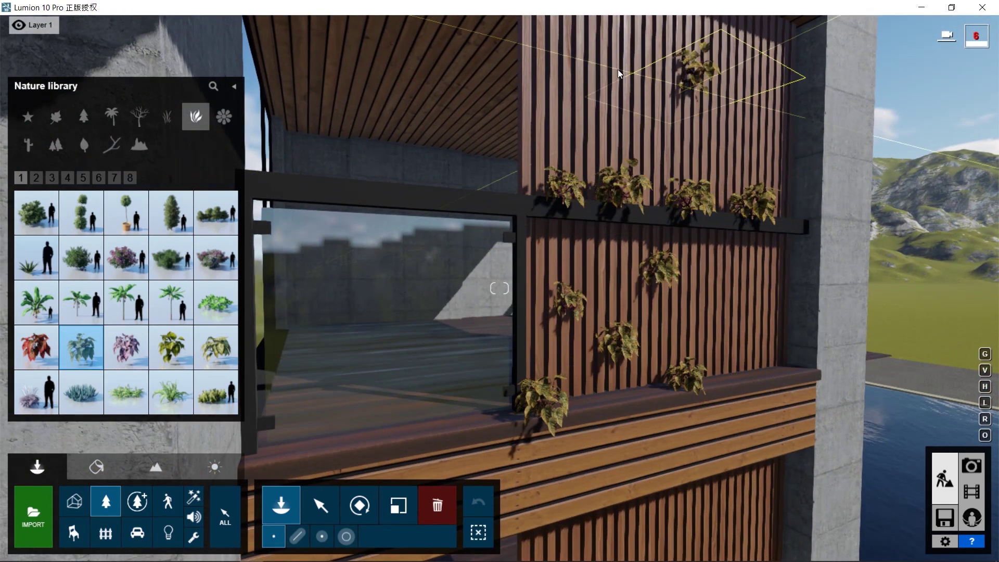
{"action": "left_click", "coordinate": [592, 143]}
{"action": "left_click", "coordinate": [640, 185]}
Continue the Begonia 002 climber above the slats and along the front edge of the canopy.
{"action": "key", "text": "d"}
{"action": "right_click_drag", "start_coordinate": [640, 185], "coordinate": [575, 357]}
{"action": "key", "text": "q"}
{"action": "left_click", "coordinate": [561, 335]}
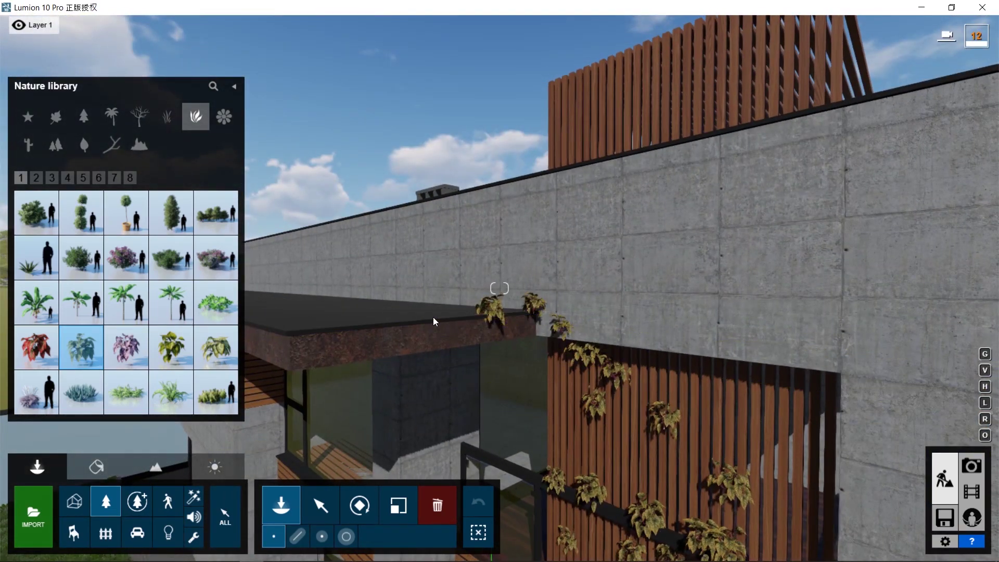
{"action": "key", "text": "a"}
{"action": "left_click", "coordinate": [317, 329]}
{"action": "right_click_drag", "start_coordinate": [317, 328], "coordinate": [435, 286]}
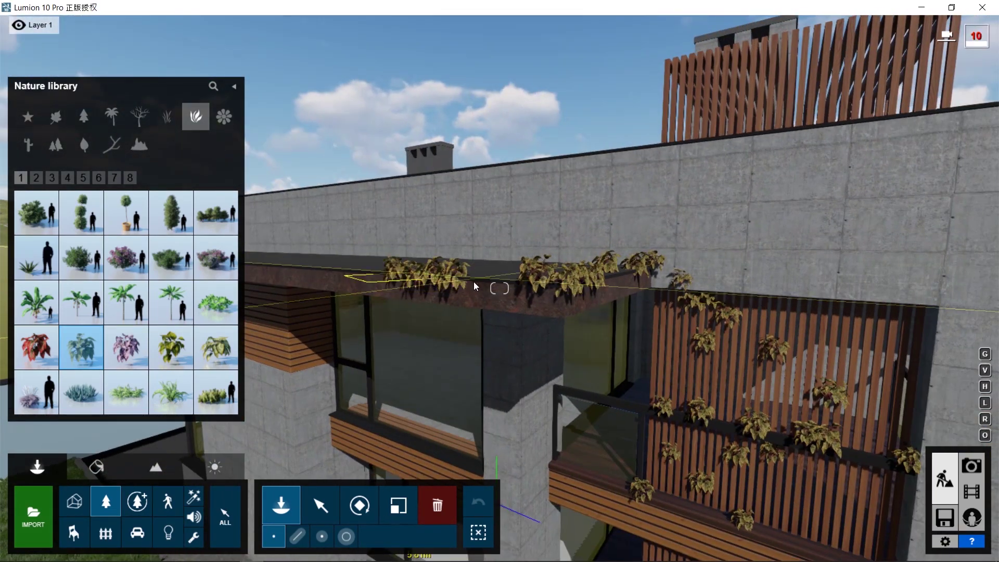
Spread Begonia 002 plants up the concrete wall, along the roof parapet and onto the rooftop slat screen.
{"action": "left_click", "coordinate": [838, 235]}
{"action": "left_click", "coordinate": [853, 177]}
{"action": "middle_click_drag", "start_coordinate": [760, 161], "coordinate": [605, 333]}
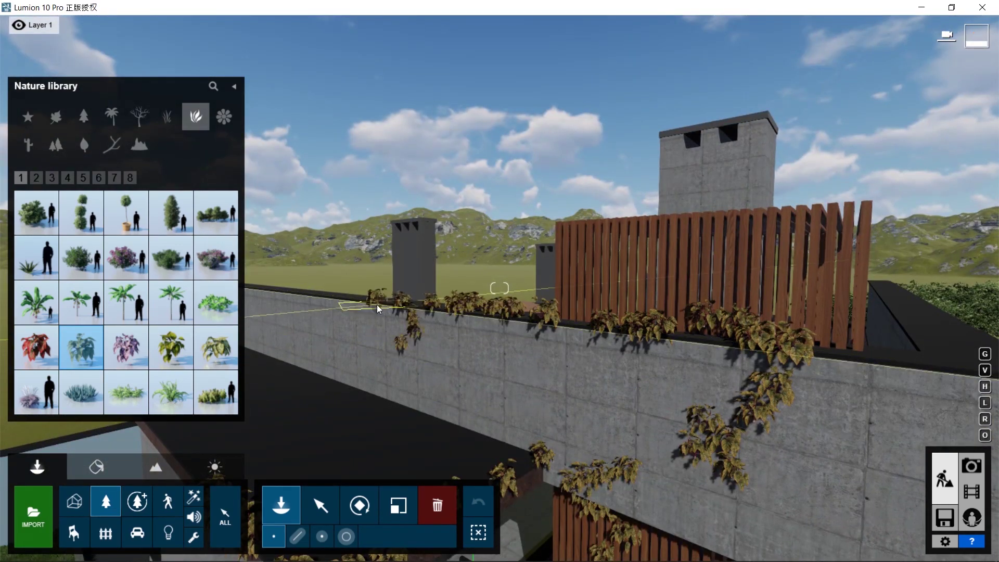
{"action": "left_click", "coordinate": [587, 237]}
{"action": "left_click", "coordinate": [617, 250]}
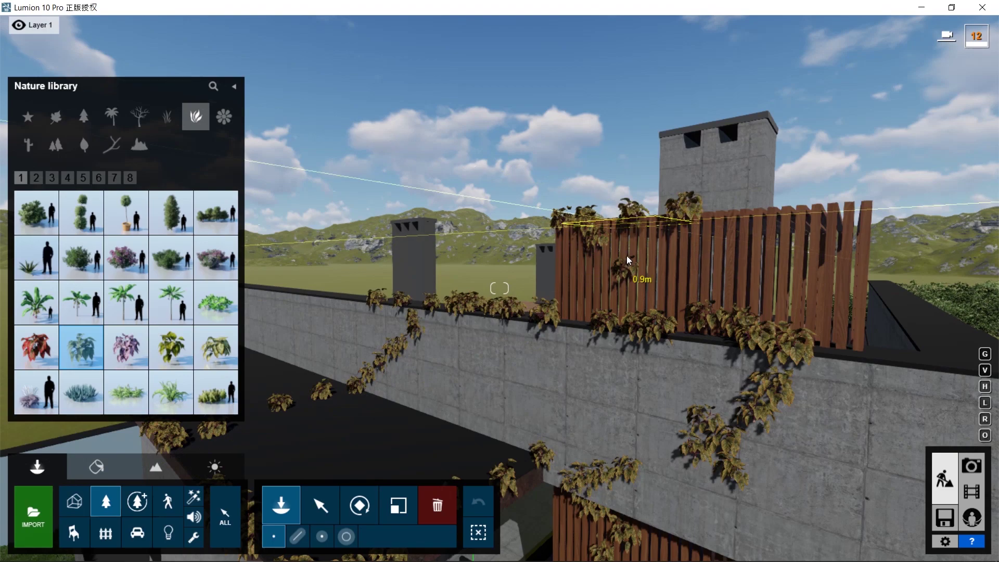
Fill the gaps in the climber with more Begonia 002 plants on the upper- and ground-floor slats.
{"action": "right_click_drag", "start_coordinate": [830, 220], "coordinate": [712, 360]}
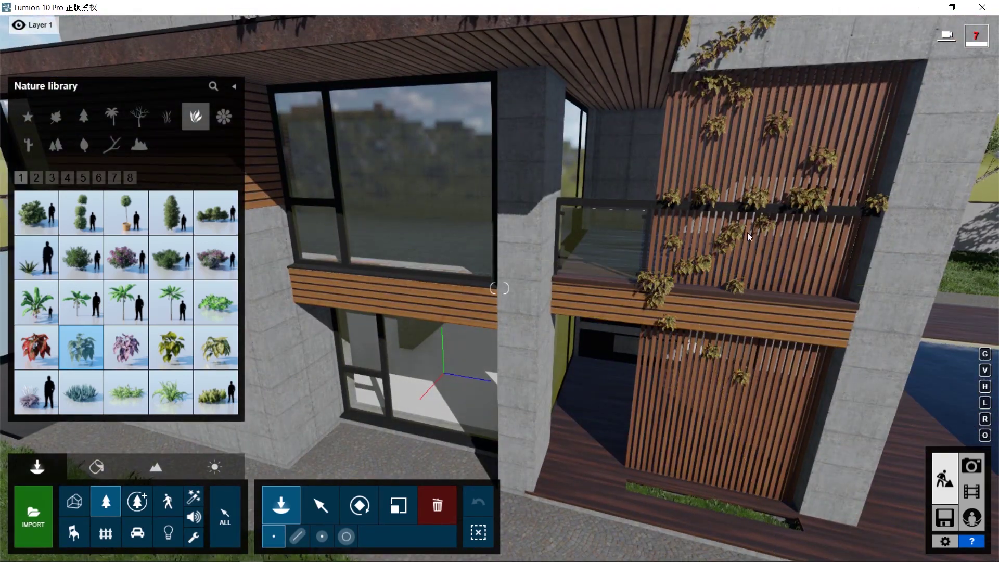
{"action": "left_click", "coordinate": [696, 345]}
{"action": "left_click", "coordinate": [664, 358]}
{"action": "left_click", "coordinate": [691, 377]}
{"action": "left_click", "coordinate": [754, 147]}
{"action": "left_click", "coordinate": [751, 117]}
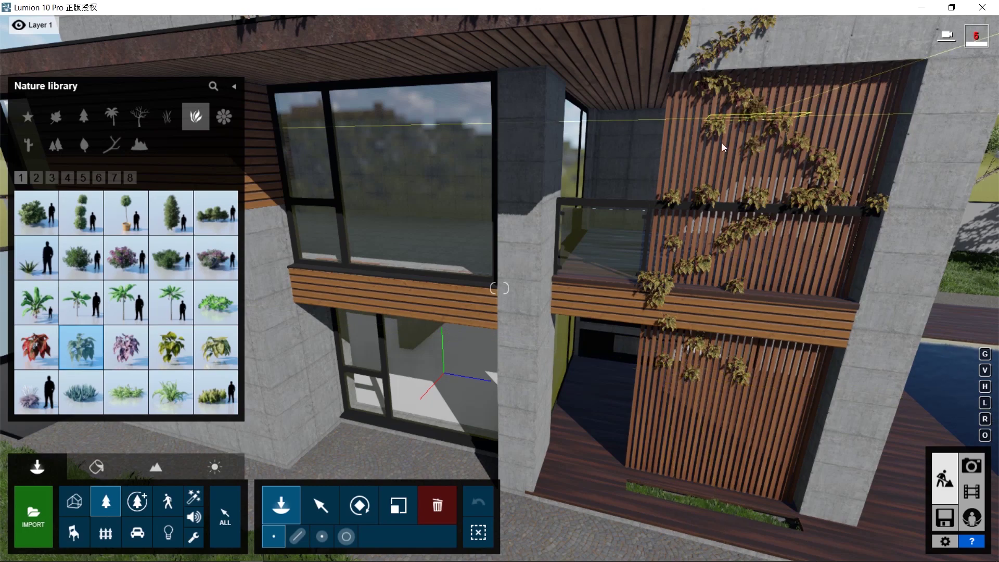
Refresh the photo 1 preview, try a raised camera height of 5.14 m, and return to placing nature objects.
{"action": "right_click_drag", "start_coordinate": [450, 338], "coordinate": [396, 359]}
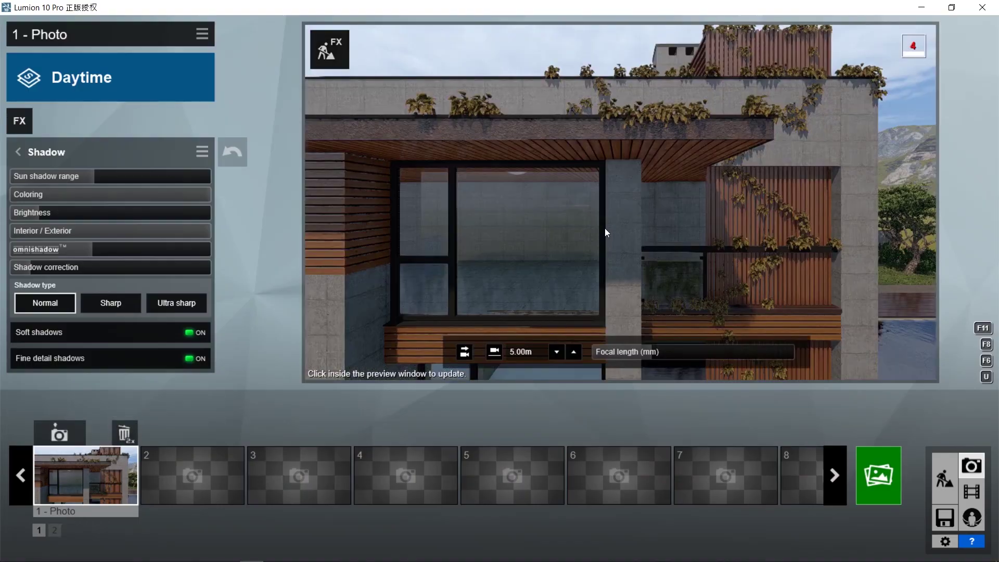
{"action": "left_click", "coordinate": [605, 228]}
{"action": "key", "text": "q"}
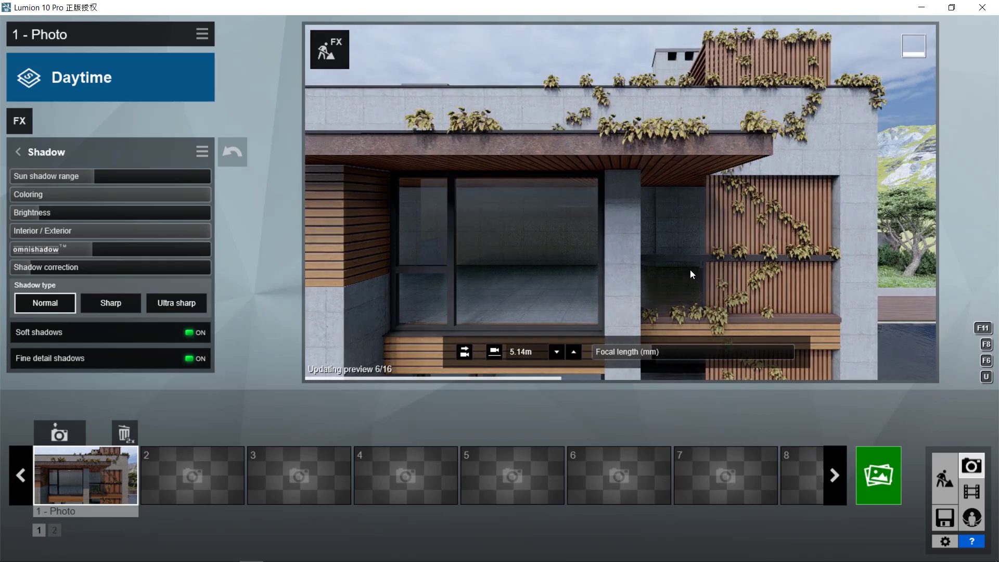
{"action": "left_click", "coordinate": [690, 269]}
{"action": "left_click", "coordinate": [945, 479]}
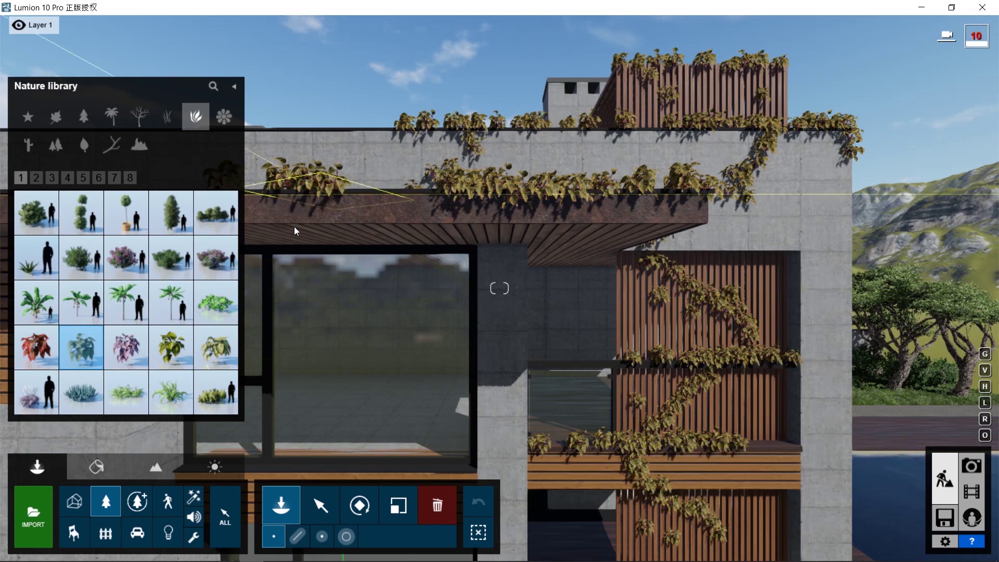
Add Begonia 002 plants to the canopy above the window and lower them so they hang over its edge.
{"action": "key", "text": "a"}
{"action": "left_click", "coordinate": [507, 214]}
{"action": "left_click", "coordinate": [320, 505]}
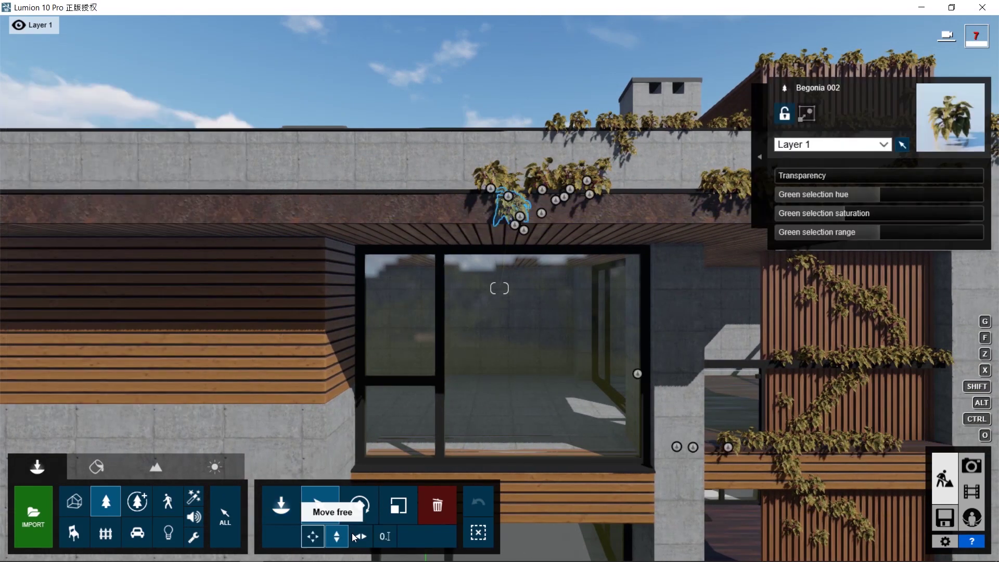
{"action": "left_click_drag", "start_coordinate": [515, 253], "coordinate": [515, 255]}
{"action": "key", "text": "a"}
{"action": "right_click_drag", "start_coordinate": [515, 254], "coordinate": [650, 260]}
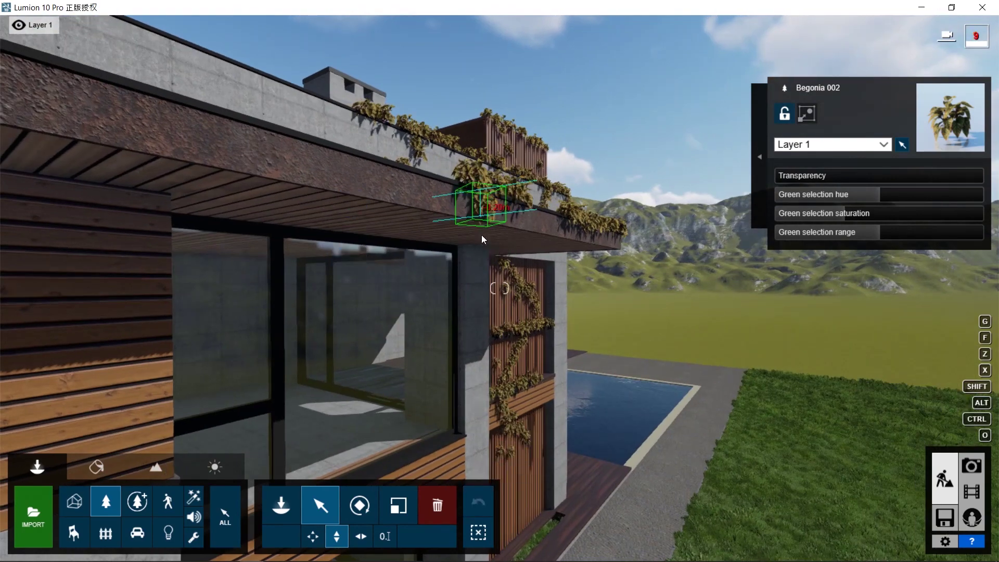
{"action": "left_click_drag", "start_coordinate": [493, 255], "coordinate": [482, 217]}
{"action": "left_click", "coordinate": [398, 505]}
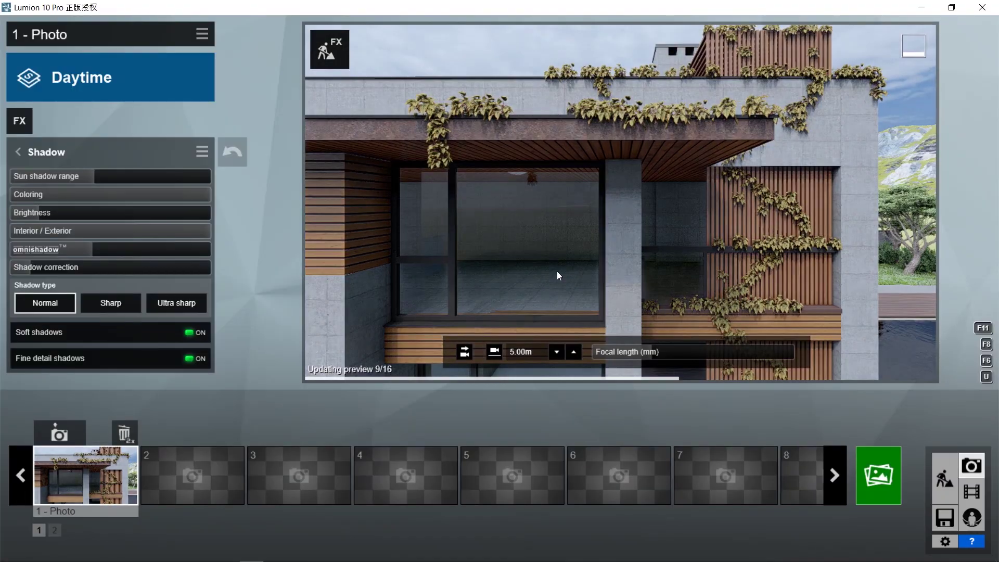
{"action": "key", "text": "ctrl+1"}
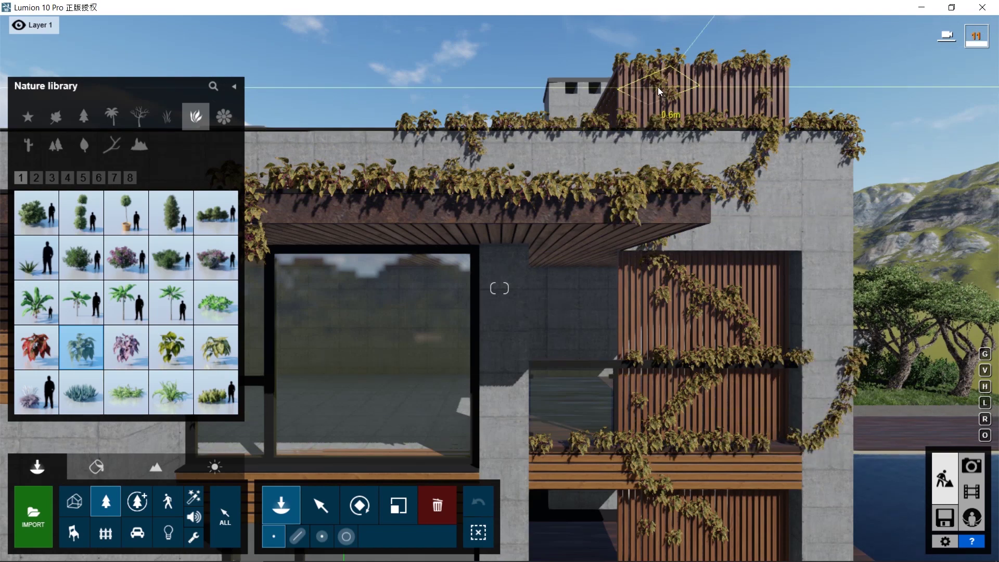
Scatter the purple-pink begonia among the climbing plants on the canopy, roof parapet, balcony and slats.
{"action": "left_click", "coordinate": [126, 345]}
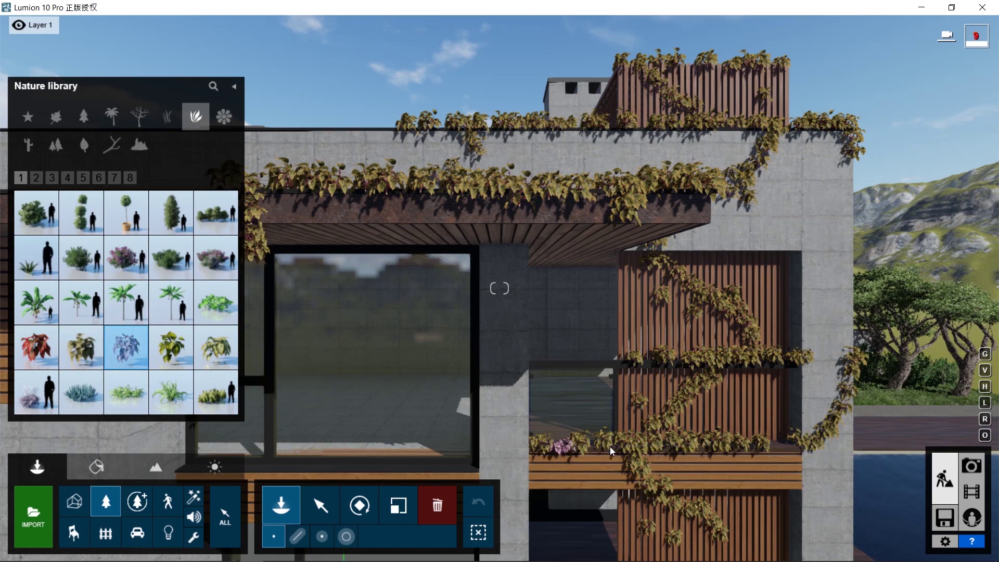
{"action": "left_click", "coordinate": [399, 193]}
{"action": "left_click", "coordinate": [352, 190]}
{"action": "left_click", "coordinate": [263, 191]}
{"action": "key", "text": "a"}
{"action": "left_click", "coordinate": [734, 128]}
{"action": "left_click", "coordinate": [765, 68]}
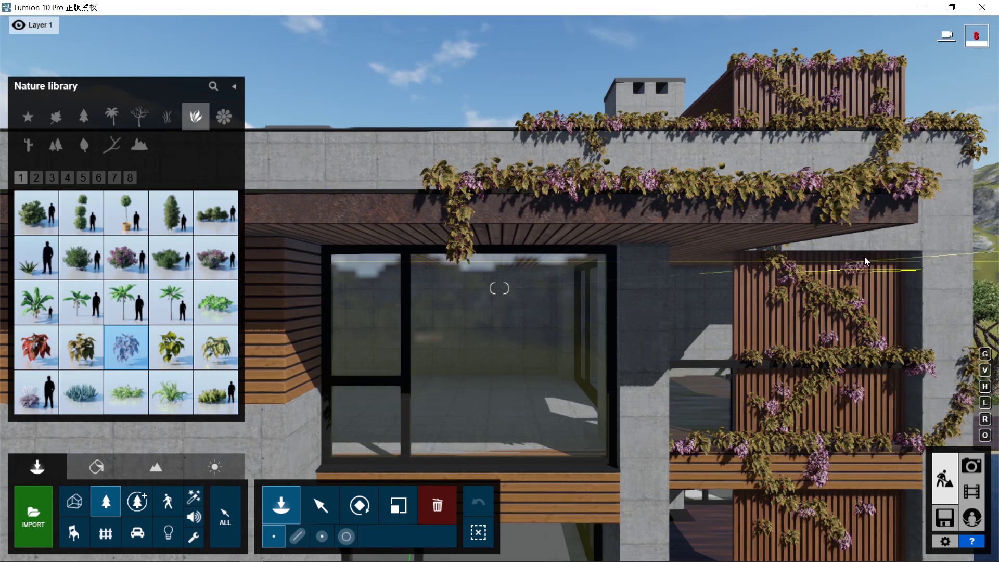
Add a purple-pink begonia at the canopy's left end, shift the photo 1 camera slightly sideways, and store that view.
{"action": "left_click", "coordinate": [415, 190]}
{"action": "left_click", "coordinate": [971, 466]}
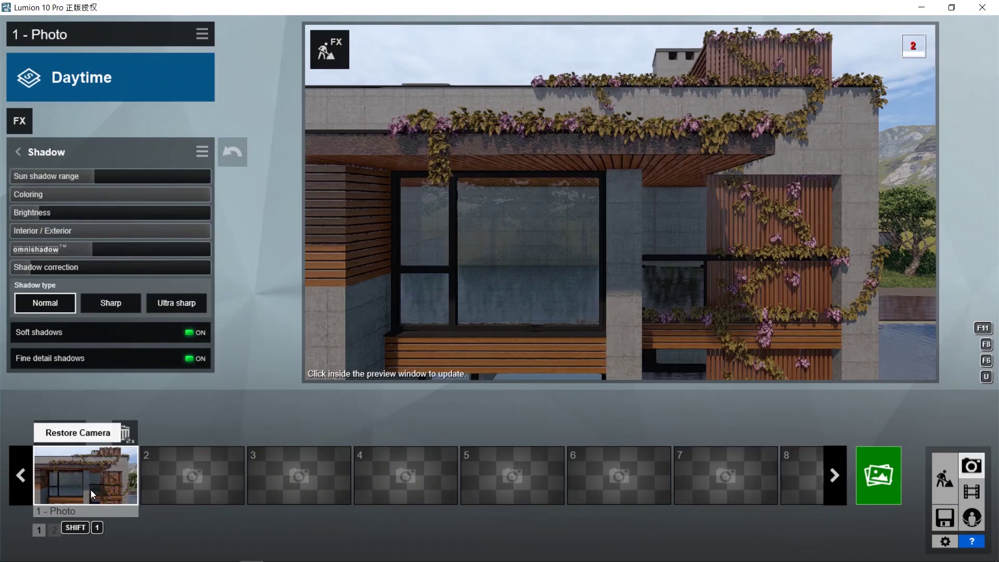
{"action": "left_click", "coordinate": [573, 226]}
{"action": "key", "text": "d"}
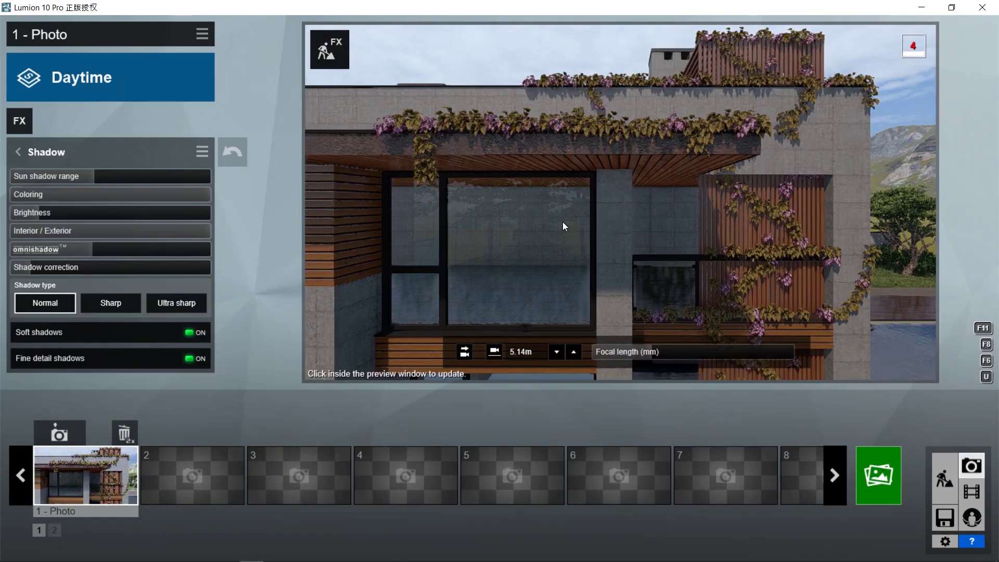
{"action": "left_click", "coordinate": [59, 432]}
{"action": "left_click", "coordinate": [59, 433]}
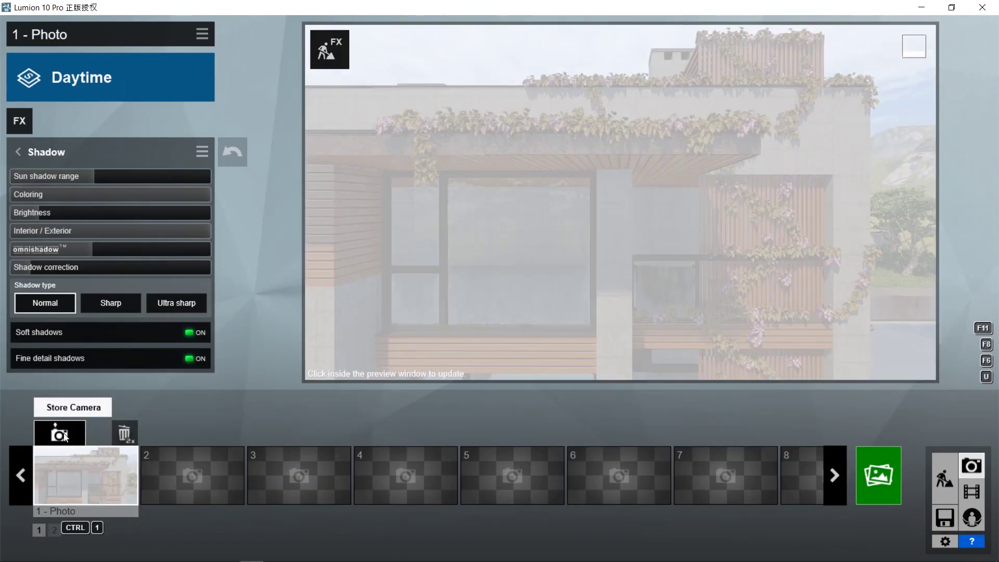
Extend the climber along the roof parapet above the large window with Begonia 002 plants and check the photo 1 view.
{"action": "left_click", "coordinate": [945, 478]}
{"action": "left_click", "coordinate": [90, 329]}
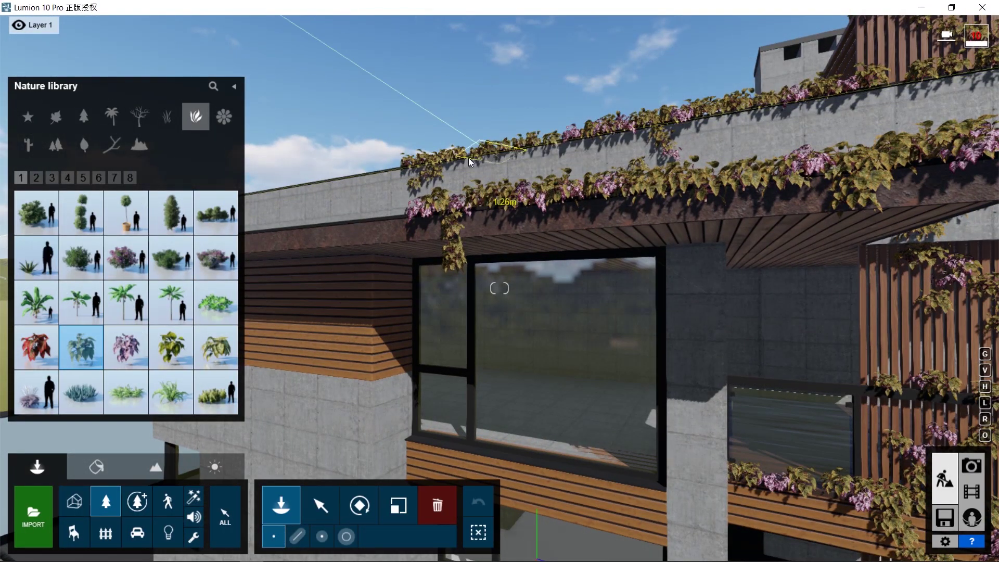
{"action": "left_click", "coordinate": [971, 466]}
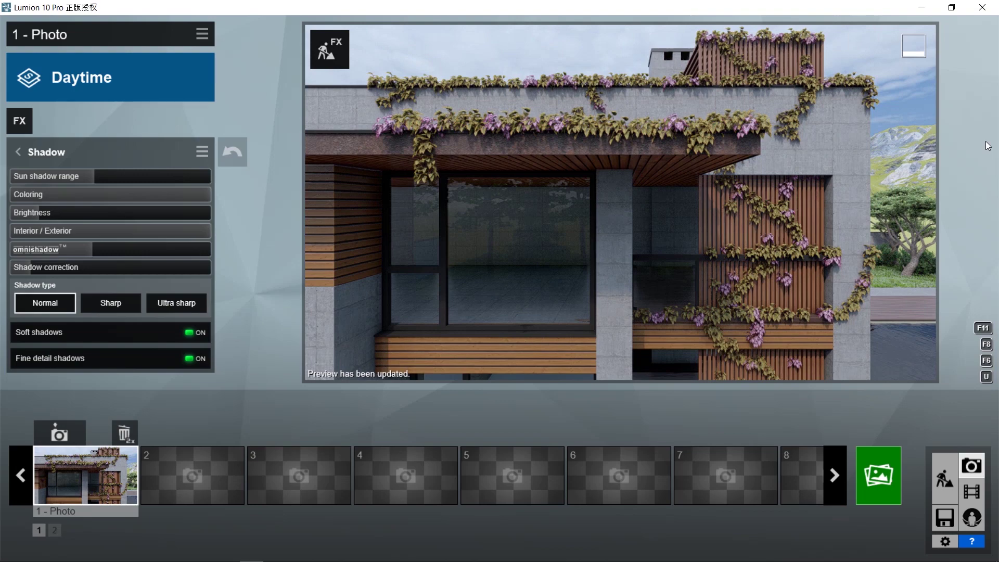
Place a black tripod floor lamp from the indoor lamps in the upper-floor room's corner beside the window.
{"action": "left_click", "coordinate": [945, 479]}
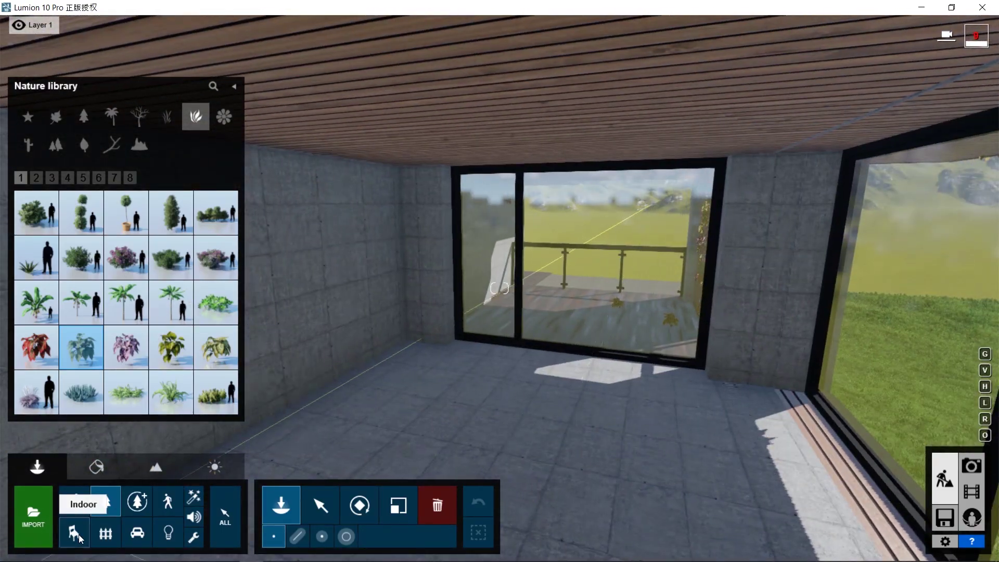
{"action": "left_click", "coordinate": [74, 532]}
{"action": "left_click", "coordinate": [84, 118]}
{"action": "left_click", "coordinate": [28, 144]}
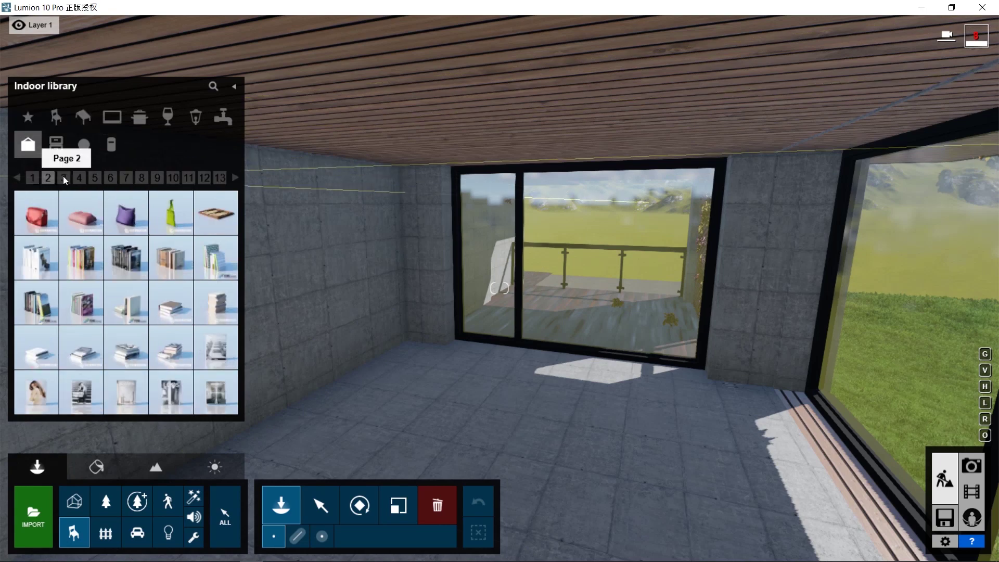
{"action": "left_click", "coordinate": [168, 117]}
{"action": "left_click", "coordinate": [196, 116]}
{"action": "left_click", "coordinate": [216, 257]}
{"action": "left_click", "coordinate": [747, 415]}
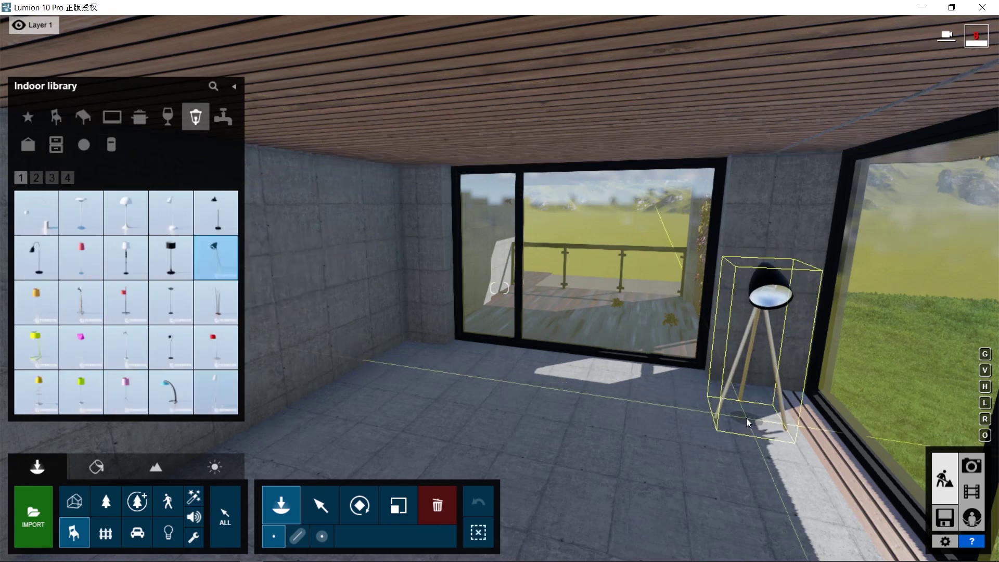
Place LoungeChair 045 in front of the tripod lamp and rotate it toward the middle of the room.
{"action": "left_click", "coordinate": [56, 117]}
{"action": "left_click", "coordinate": [135, 310]}
{"action": "left_click", "coordinate": [114, 178]}
{"action": "left_click", "coordinate": [216, 257]}
{"action": "right_click_drag", "start_coordinate": [666, 507], "coordinate": [658, 483]}
{"action": "left_click", "coordinate": [579, 419]}
{"action": "key", "text": "r"}
{"action": "left_click_drag", "start_coordinate": [581, 427], "coordinate": [619, 431]}
{"action": "key", "text": "h"}
{"action": "left_click", "coordinate": [313, 536]}
{"action": "left_click", "coordinate": [282, 515]}
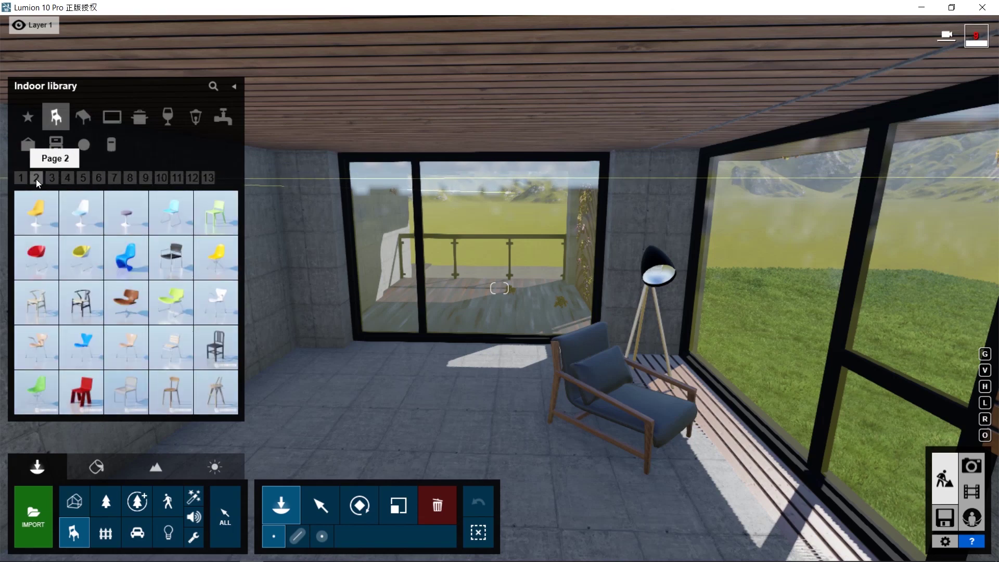
Place a long dark sofa with orange cushions beside the lounge chair and a low dark coffee table in front of it.
{"action": "left_click", "coordinate": [177, 177]}
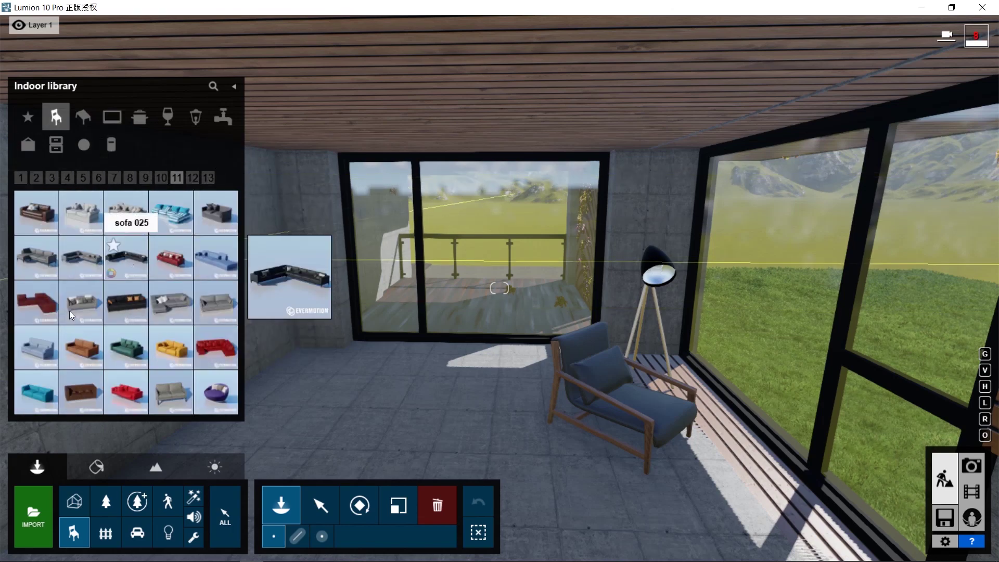
{"action": "left_click", "coordinate": [121, 302]}
{"action": "left_click", "coordinate": [402, 433]}
{"action": "left_click", "coordinate": [34, 145]}
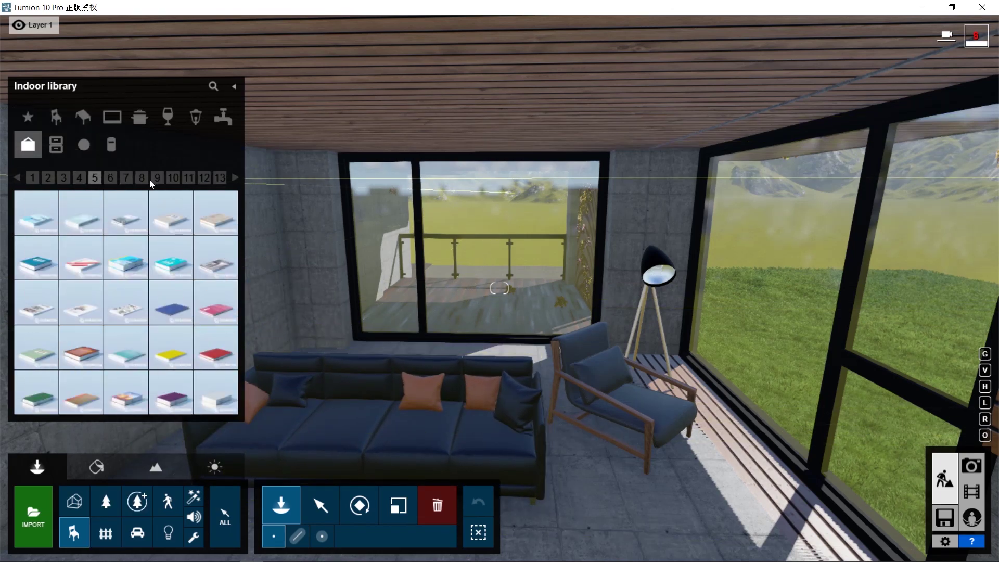
{"action": "left_click", "coordinate": [84, 117]}
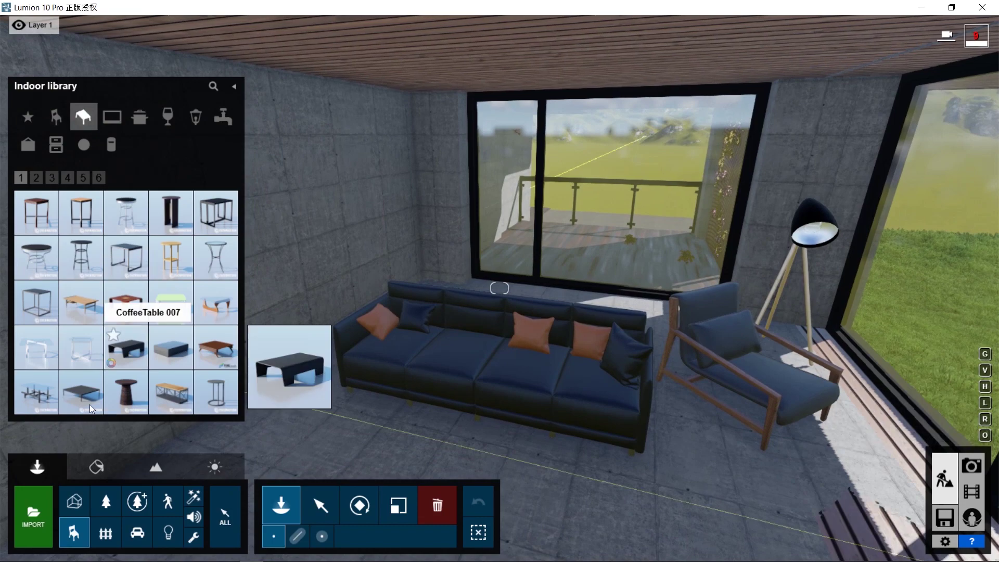
{"action": "left_click", "coordinate": [82, 392]}
{"action": "left_click", "coordinate": [583, 523]}
{"action": "left_click", "coordinate": [971, 465]}
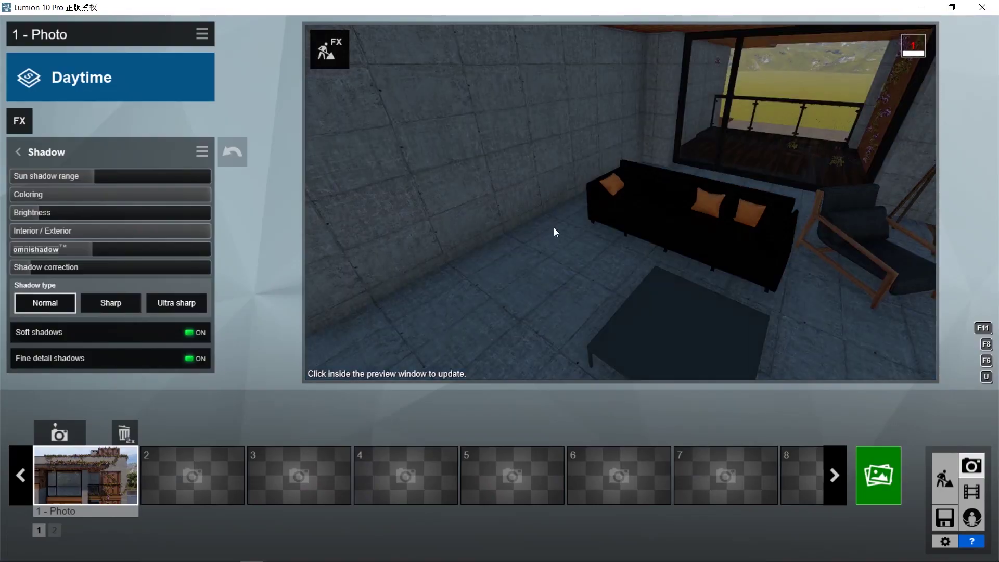
Rotate the lounge chair to face the other way, move it along the window, and nudge the tripod lamp closer to the corner.
{"action": "left_click", "coordinate": [945, 478]}
{"action": "left_click", "coordinate": [320, 505]}
{"action": "key", "text": "w"}
{"action": "right_click_drag", "start_coordinate": [408, 435], "coordinate": [490, 414]}
{"action": "left_click", "coordinate": [491, 417]}
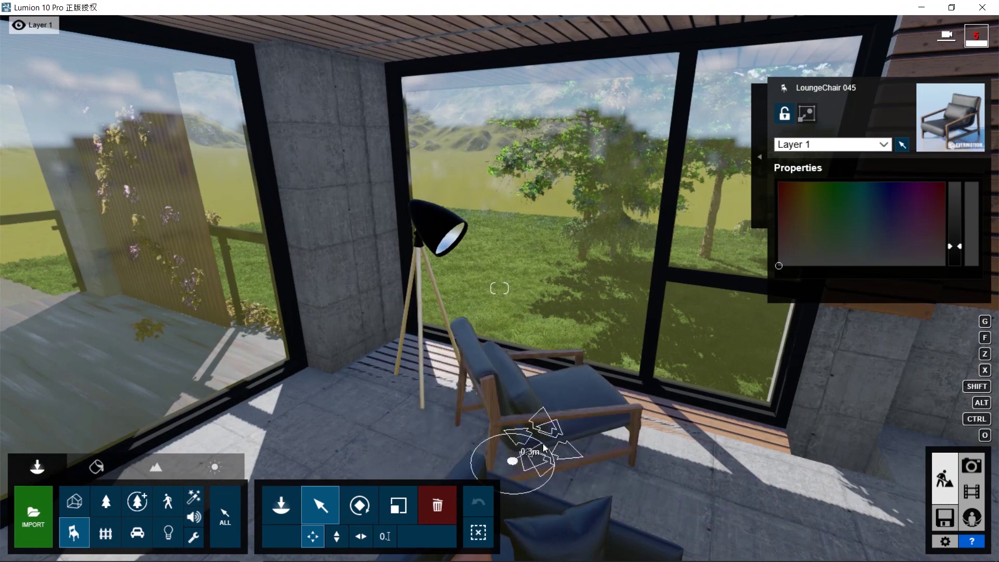
{"action": "left_click", "coordinate": [359, 505]}
{"action": "left_click", "coordinate": [326, 510]}
{"action": "left_click_drag", "start_coordinate": [599, 452], "coordinate": [662, 435]}
{"action": "left_click_drag", "start_coordinate": [431, 386], "coordinate": [408, 380]}
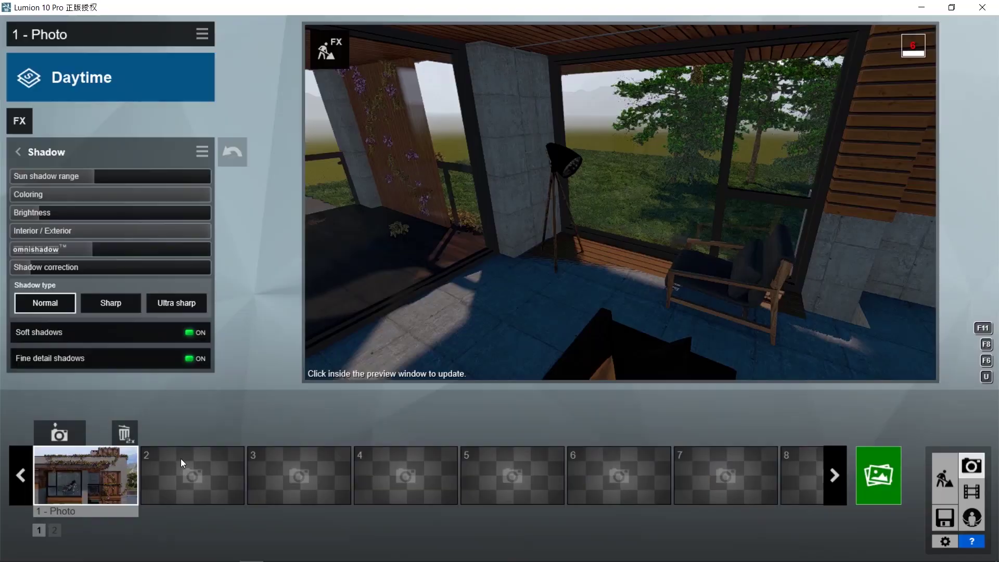
Check the furniture from the photo 1 camera, and move the sofa and coffee table toward the balcony glazing.
{"action": "left_click", "coordinate": [86, 473]}
{"action": "left_click", "coordinate": [579, 273]}
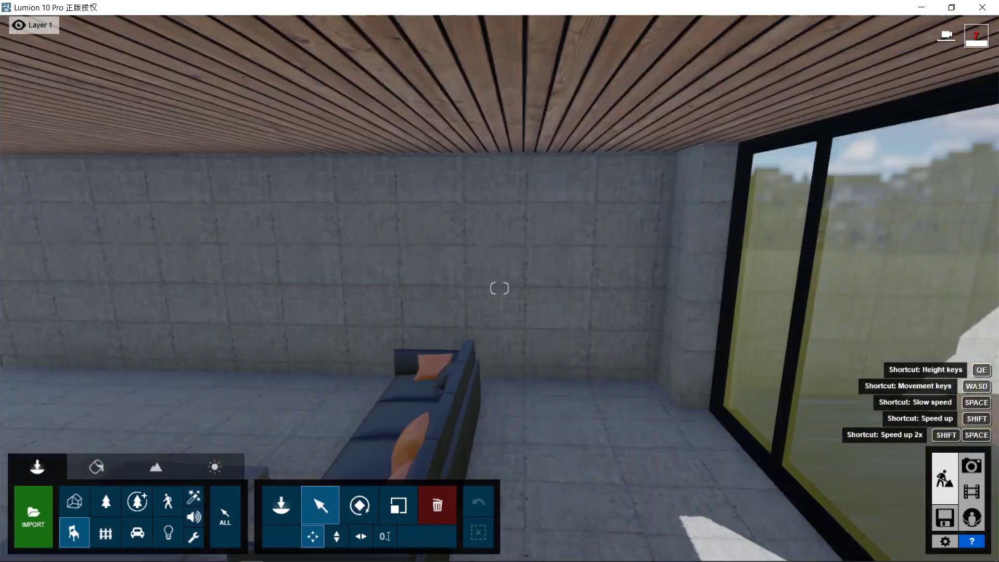
{"action": "right_click_drag", "start_coordinate": [445, 403], "coordinate": [352, 473]}
{"action": "left_click_drag", "start_coordinate": [540, 416], "coordinate": [640, 432]}
{"action": "left_click_drag", "start_coordinate": [270, 432], "coordinate": [380, 433]}
Examine the indoor library's electronics and miscellaneous objects, including televisions and folding screens, for the room.
{"action": "left_click", "coordinate": [281, 504]}
{"action": "left_click", "coordinate": [57, 146]}
{"action": "left_click", "coordinate": [110, 117]}
{"action": "left_click", "coordinate": [51, 178]}
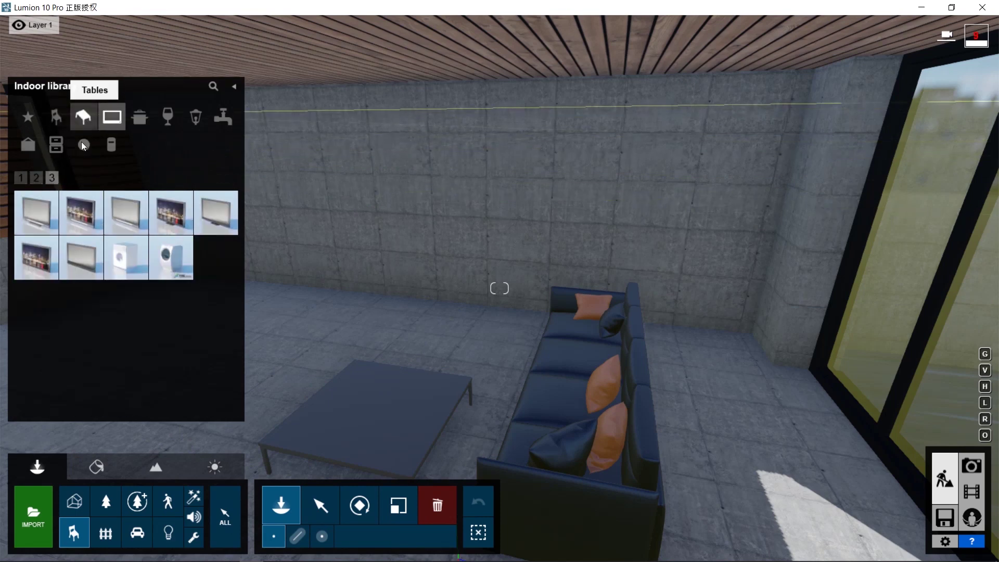
{"action": "left_click", "coordinate": [81, 141]}
{"action": "left_click", "coordinate": [51, 177]}
{"action": "left_click", "coordinate": [83, 218]}
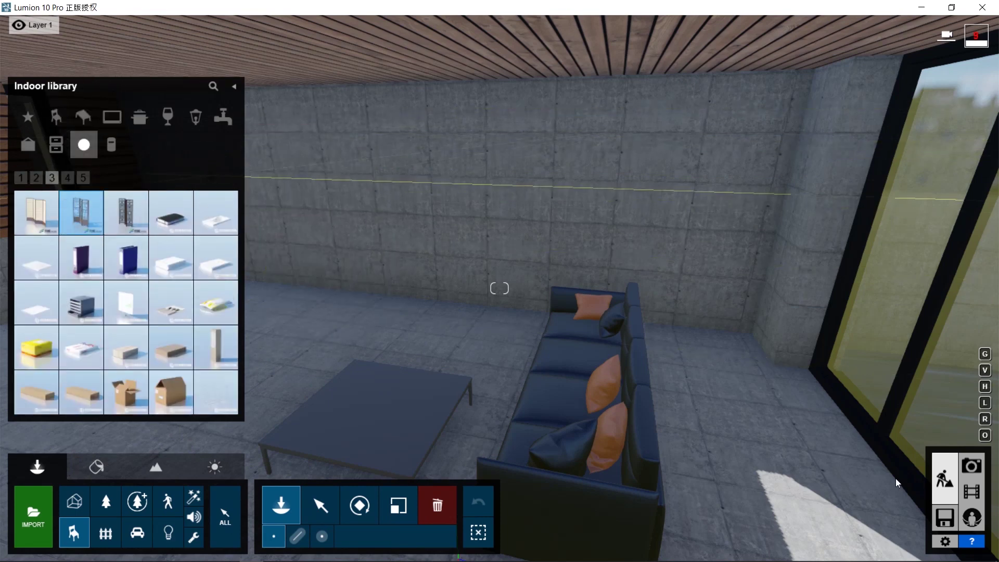
{"action": "left_click", "coordinate": [971, 465]}
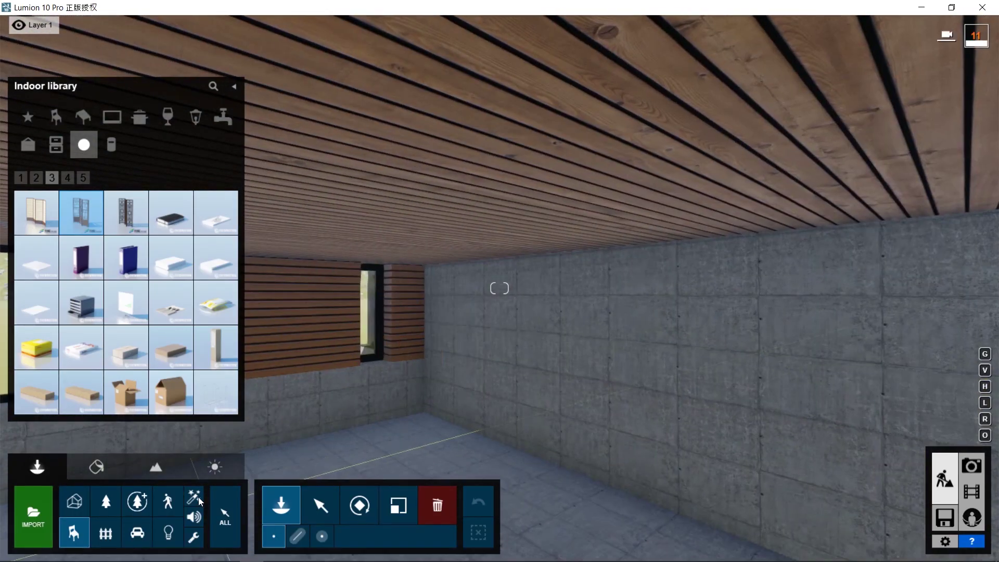
Choose a light from the lights library for the upper-floor room and refresh the photo 1 preview.
{"action": "left_click", "coordinate": [195, 495]}
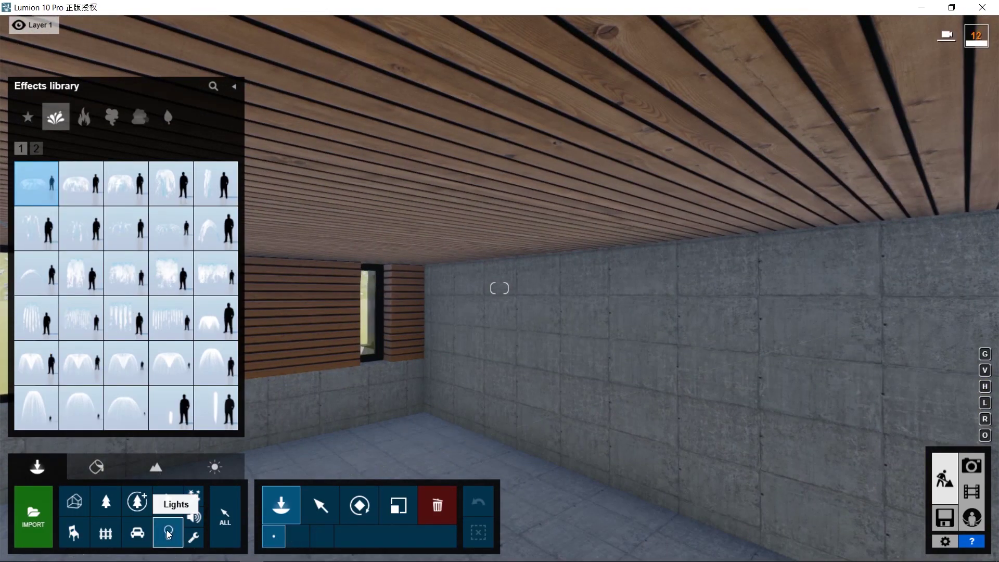
{"action": "left_click", "coordinate": [168, 534]}
{"action": "left_click", "coordinate": [171, 362]}
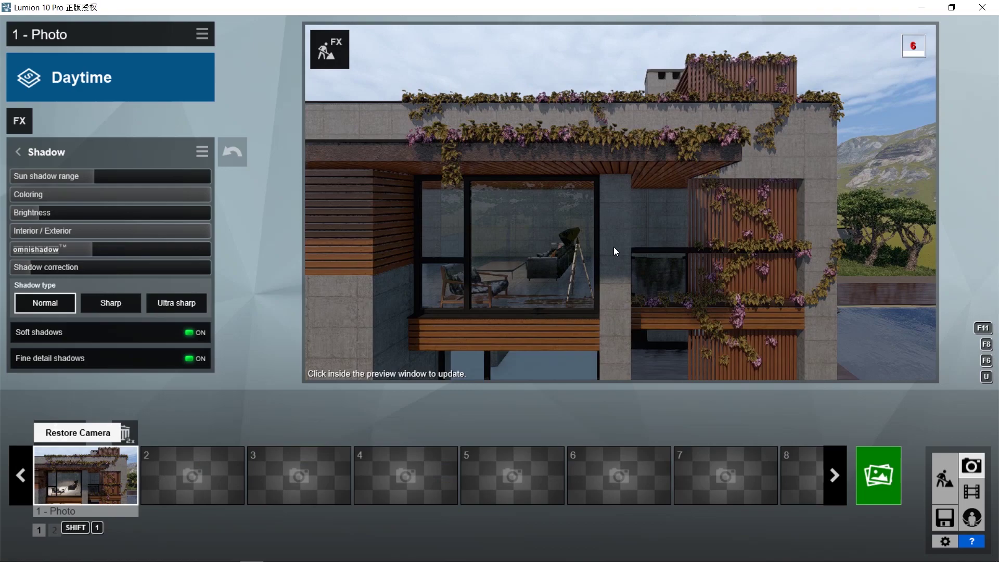
{"action": "left_click", "coordinate": [614, 248]}
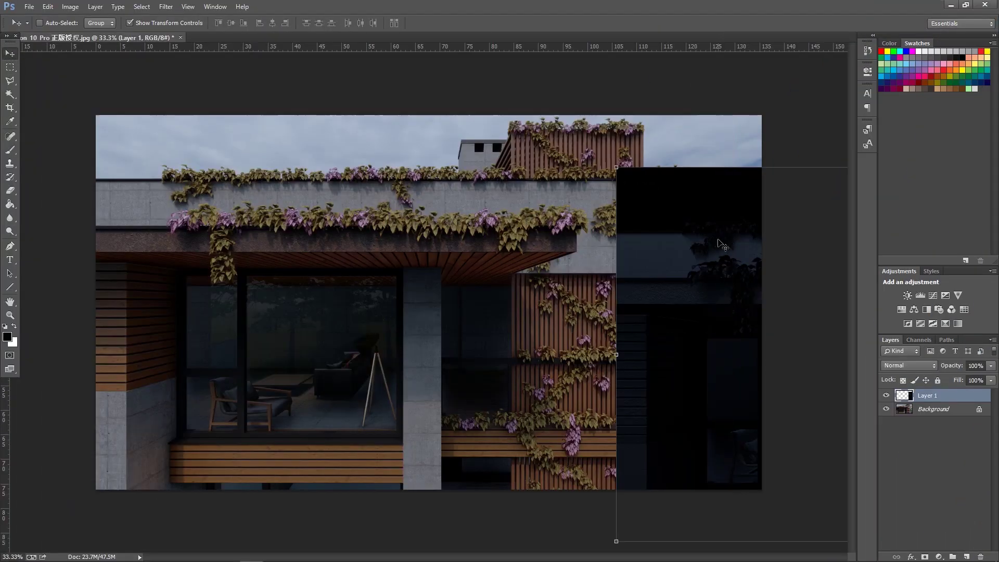
In Photoshop, blend the dark Layer 1 in Screen mode at 19% opacity and convert the background into Layer 0.
{"action": "left_click", "coordinate": [915, 366]}
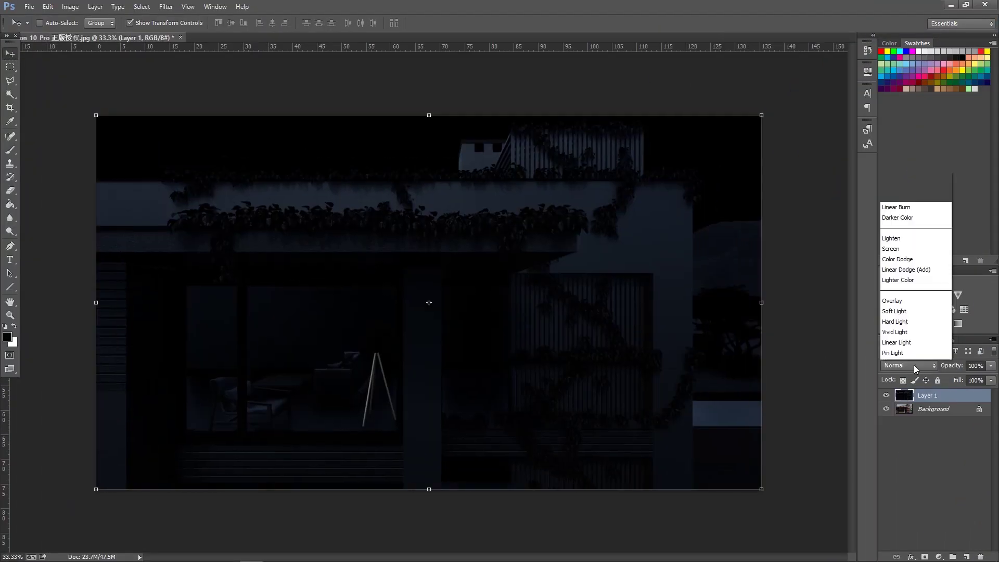
{"action": "left_click", "coordinate": [891, 248]}
{"action": "left_click_drag", "start_coordinate": [991, 366], "coordinate": [946, 384]}
{"action": "double_click", "coordinate": [957, 413]}
{"action": "key", "text": "Return"}
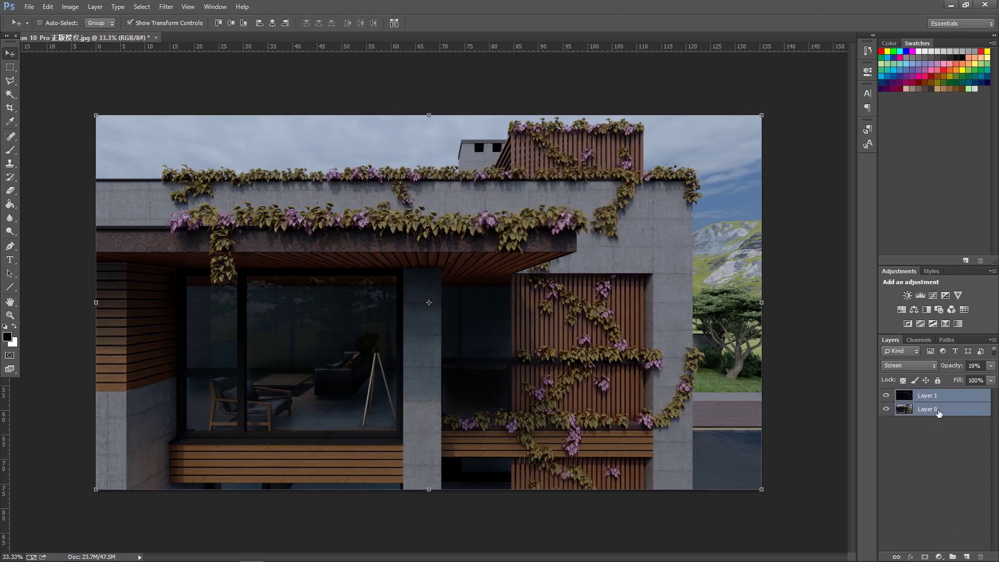
Open the merged copy in Camera Raw and set Exposure +0.85, Contrast +23, Highlights -38, Shadows +47 and Saturation -3.
{"action": "left_click", "coordinate": [165, 7]}
{"action": "left_click", "coordinate": [198, 71]}
{"action": "left_click", "coordinate": [708, 215]}
{"action": "left_click", "coordinate": [734, 215]}
{"action": "left_click_drag", "start_coordinate": [723, 232], "coordinate": [731, 231]}
{"action": "left_click_drag", "start_coordinate": [724, 248], "coordinate": [761, 281]}
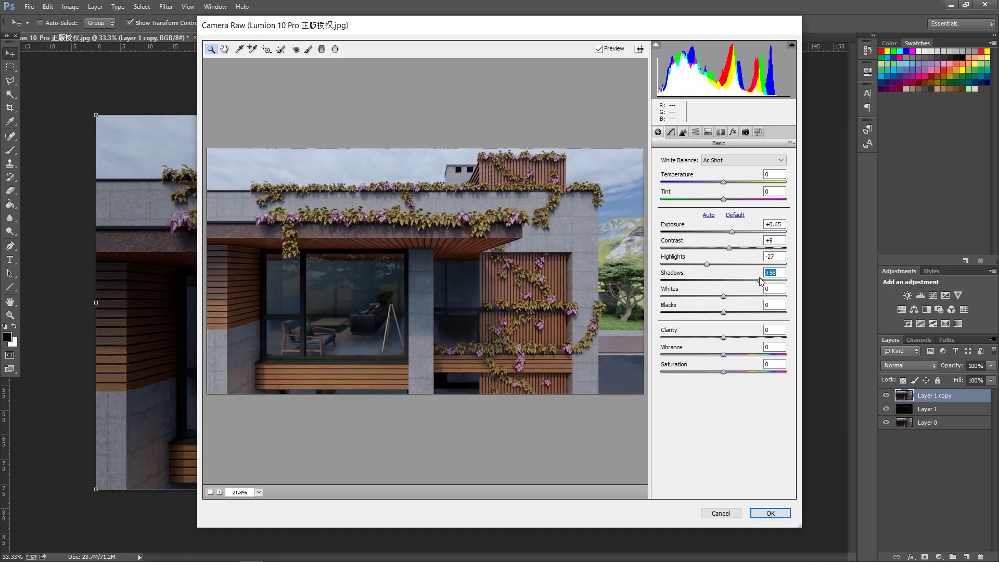
{"action": "left_click_drag", "start_coordinate": [732, 231], "coordinate": [735, 232]}
{"action": "left_click_drag", "start_coordinate": [729, 248], "coordinate": [719, 248]}
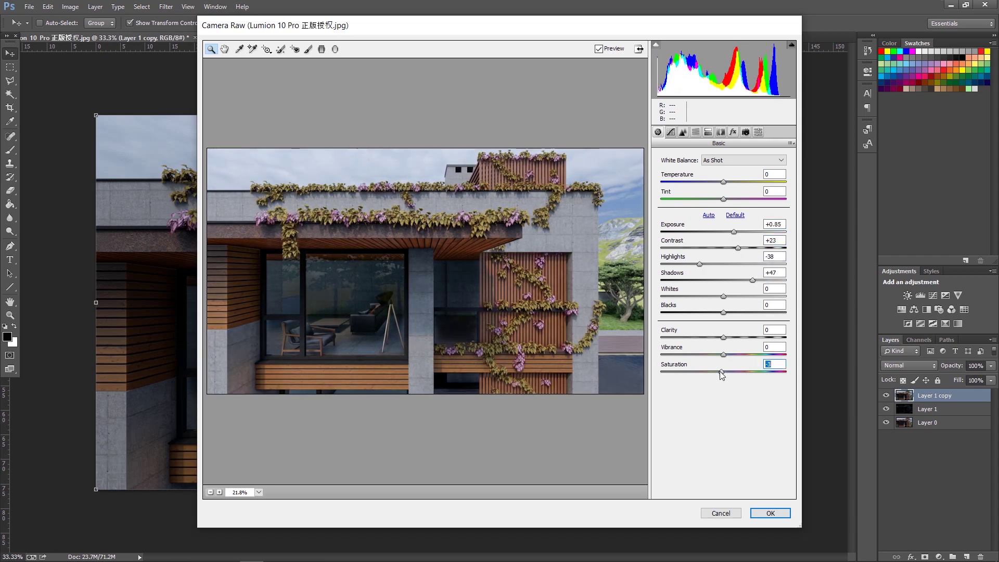
Shape the parametric tone curve with Highlights +13, Lights +8, Darks -4 and Shadows -6.
{"action": "left_click", "coordinate": [670, 131]}
{"action": "left_click_drag", "start_coordinate": [723, 320], "coordinate": [739, 320]}
{"action": "left_click_drag", "start_coordinate": [723, 336], "coordinate": [718, 352]}
{"action": "left_click_drag", "start_coordinate": [723, 368], "coordinate": [722, 370]}
{"action": "left_click_drag", "start_coordinate": [735, 320], "coordinate": [732, 320]}
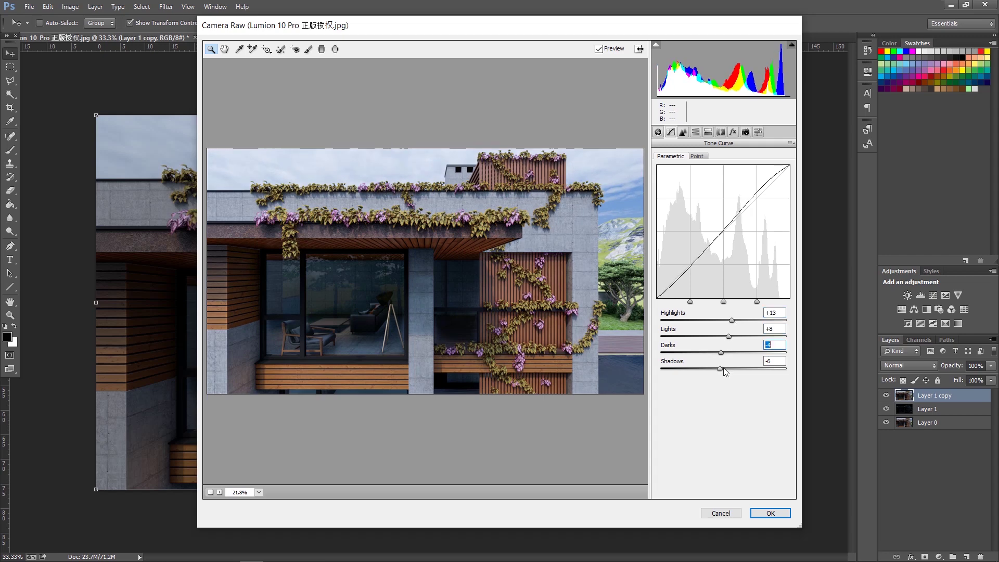
Set Temperature -4, Exposure +0.65, Highlights -27, Shadows +28 and Saturation +5, and lower the tone curve's highlights and lights.
{"action": "left_click", "coordinate": [657, 132]}
{"action": "left_click_drag", "start_coordinate": [734, 232], "coordinate": [714, 264]}
{"action": "left_click", "coordinate": [707, 132]}
{"action": "left_click", "coordinate": [733, 132]}
{"action": "left_click", "coordinate": [671, 132]}
{"action": "left_click_drag", "start_coordinate": [732, 320], "coordinate": [727, 320]}
{"action": "left_click_drag", "start_coordinate": [731, 336], "coordinate": [728, 336]}
{"action": "left_click", "coordinate": [658, 131]}
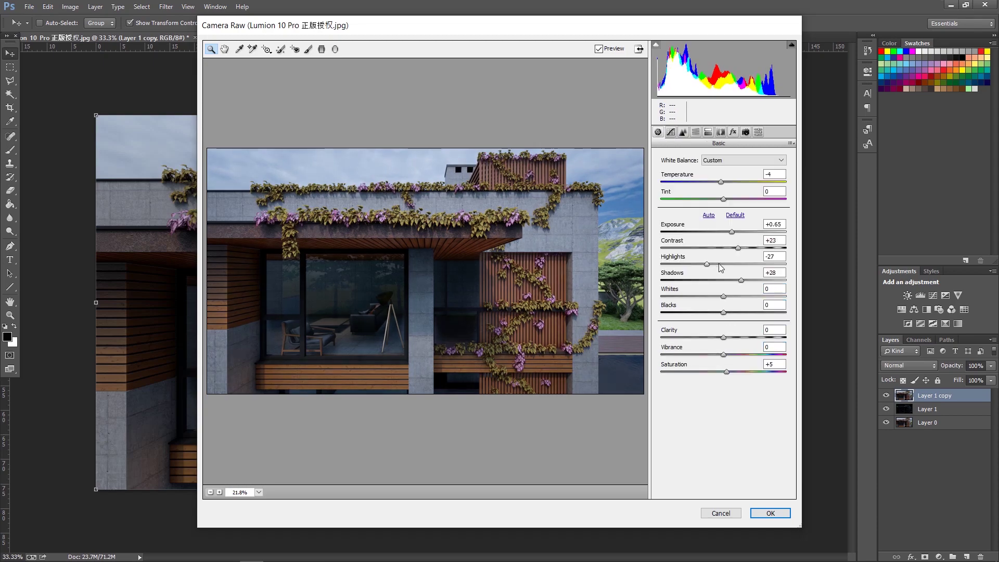
Set Exposure +1.30, Contrast +19, Highlights -64, Shadows +47, Whites +1, Blacks -19 and Saturation -3.
{"action": "left_click_drag", "start_coordinate": [706, 264], "coordinate": [705, 264]}
{"action": "left_click_drag", "start_coordinate": [732, 232], "coordinate": [739, 231]}
{"action": "left_click_drag", "start_coordinate": [705, 264], "coordinate": [683, 263]}
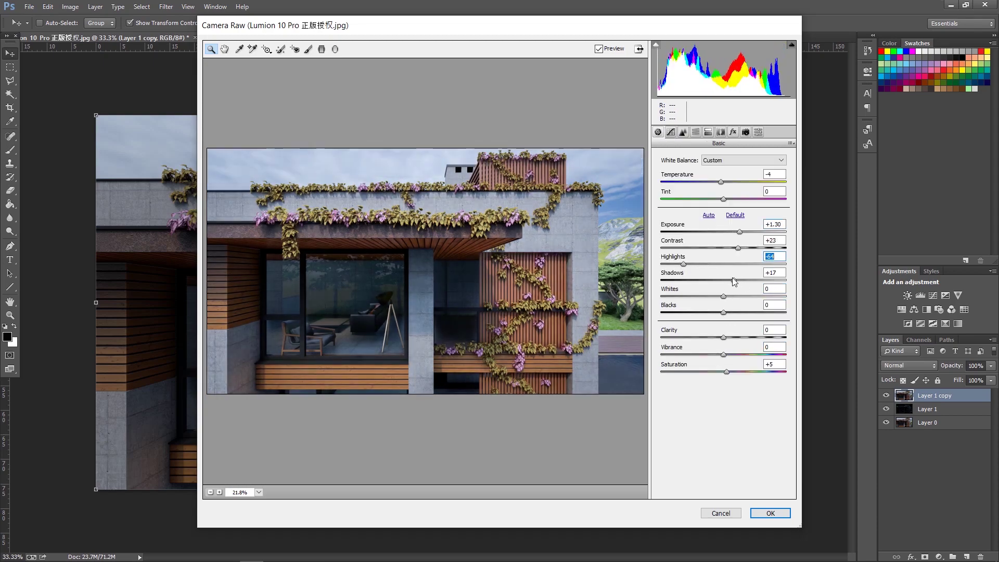
{"action": "mouse_move", "coordinate": [738, 247]}
{"action": "left_mouse_down"}
{"action": "mouse_move", "coordinate": [726, 247]}
{"action": "mouse_move", "coordinate": [736, 249]}
{"action": "left_mouse_up"}
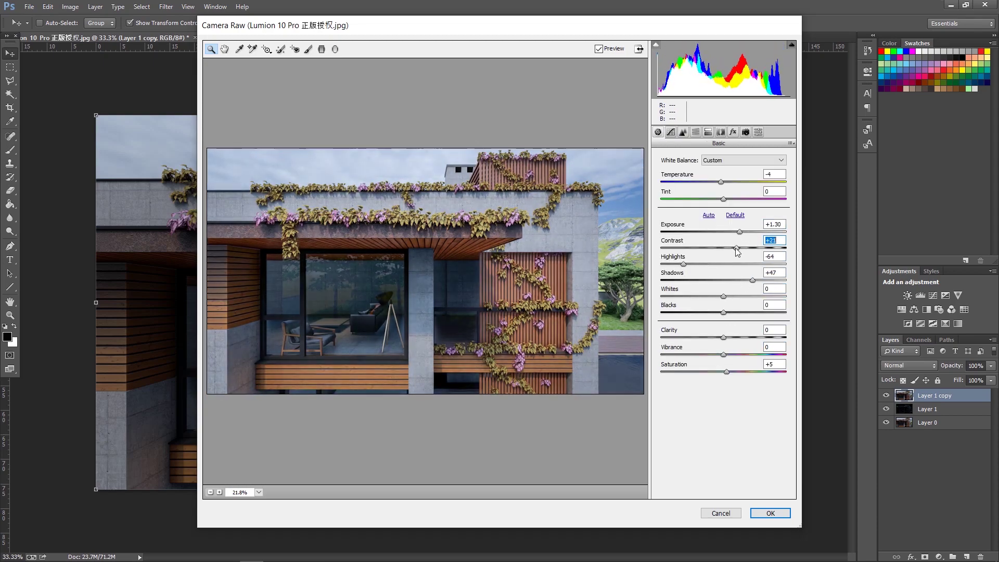
{"action": "left_click_drag", "start_coordinate": [723, 296], "coordinate": [723, 296]}
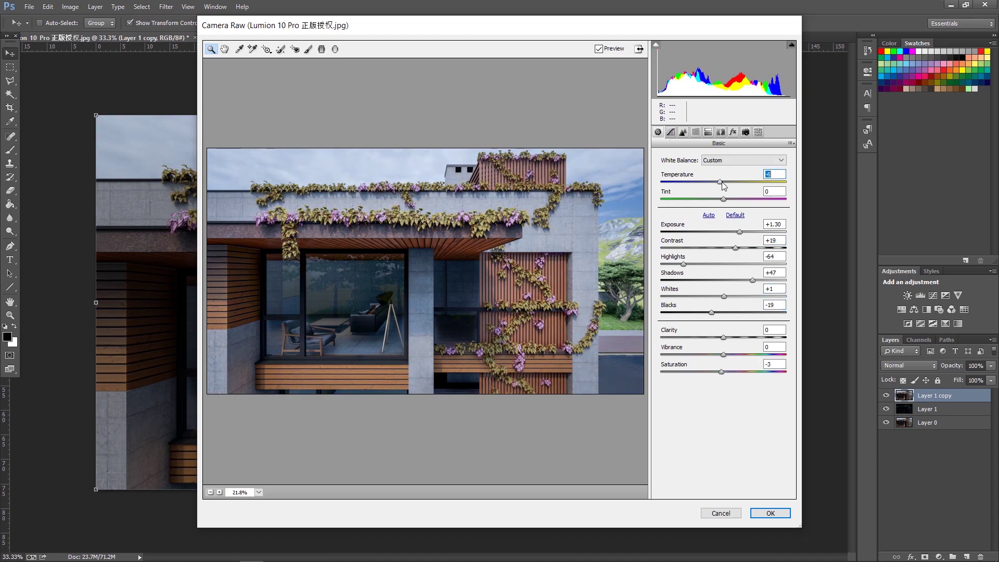
Refine the basic adjustments to Exposure +1.40, Contrast +18, Highlights -88, Shadows +44 and Saturation +5.
{"action": "left_click_drag", "start_coordinate": [739, 232], "coordinate": [738, 232]}
{"action": "mouse_move", "coordinate": [684, 264]}
{"action": "left_mouse_down"}
{"action": "mouse_move", "coordinate": [698, 264]}
{"action": "mouse_move", "coordinate": [664, 264]}
{"action": "left_mouse_up"}
{"action": "left_click_drag", "start_coordinate": [755, 280], "coordinate": [756, 281]}
{"action": "left_click_drag", "start_coordinate": [738, 231], "coordinate": [741, 232]}
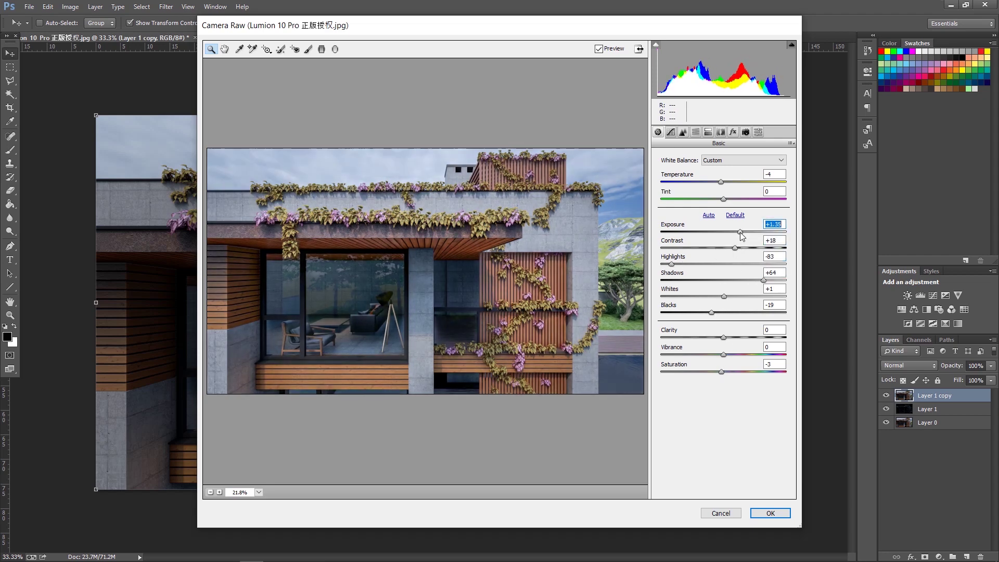
{"action": "left_click_drag", "start_coordinate": [779, 281], "coordinate": [751, 280]}
{"action": "left_click_drag", "start_coordinate": [671, 264], "coordinate": [661, 264]}
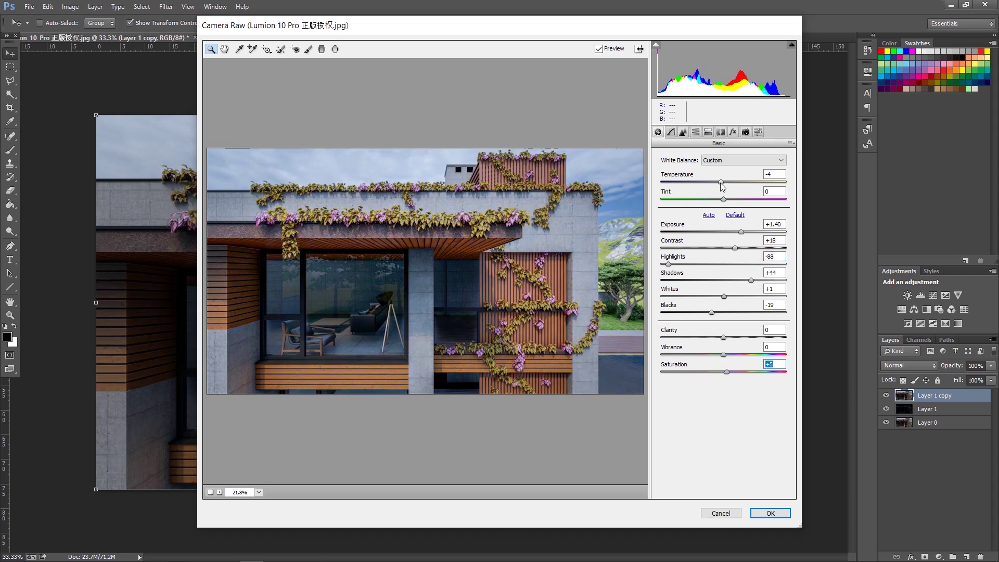
Fine-tune the tone curve's highlights, lights, darks and shadows, and apply the Camera Raw adjustments to the image.
{"action": "left_click", "coordinate": [670, 131]}
{"action": "left_click_drag", "start_coordinate": [725, 320], "coordinate": [731, 320]}
{"action": "left_click_drag", "start_coordinate": [725, 336], "coordinate": [727, 337]}
{"action": "left_click_drag", "start_coordinate": [724, 353], "coordinate": [716, 371]}
{"action": "left_click", "coordinate": [658, 132]}
{"action": "left_click", "coordinate": [777, 514]}
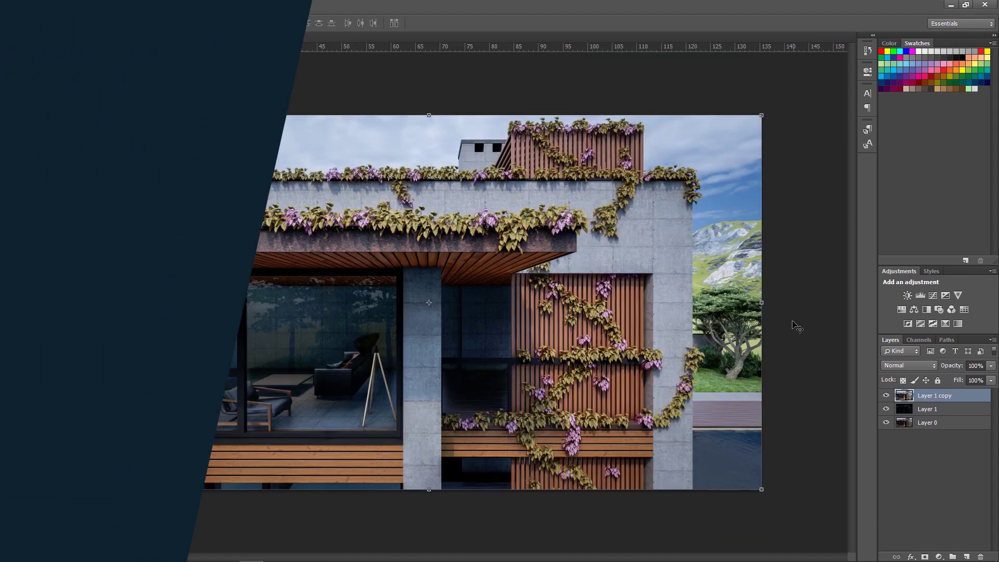